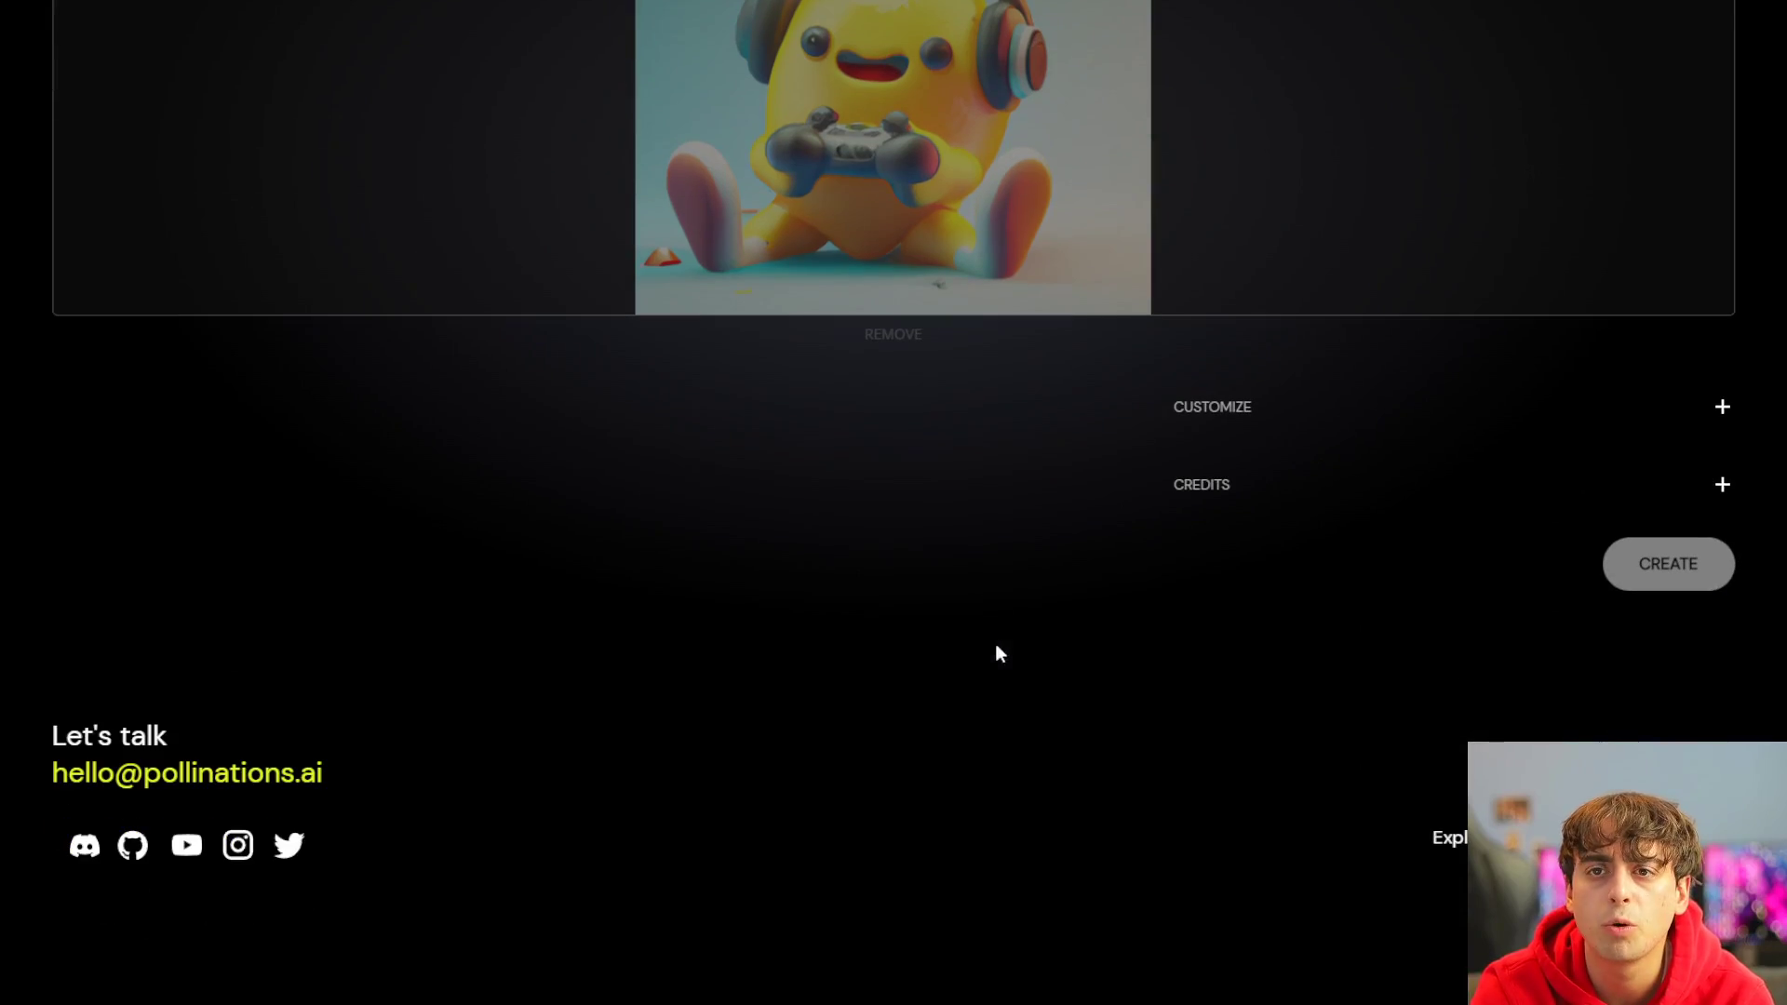
# - Start playing the Stable Diffusion Animation video
pyautogui.scroll(-1, 1210, 642)
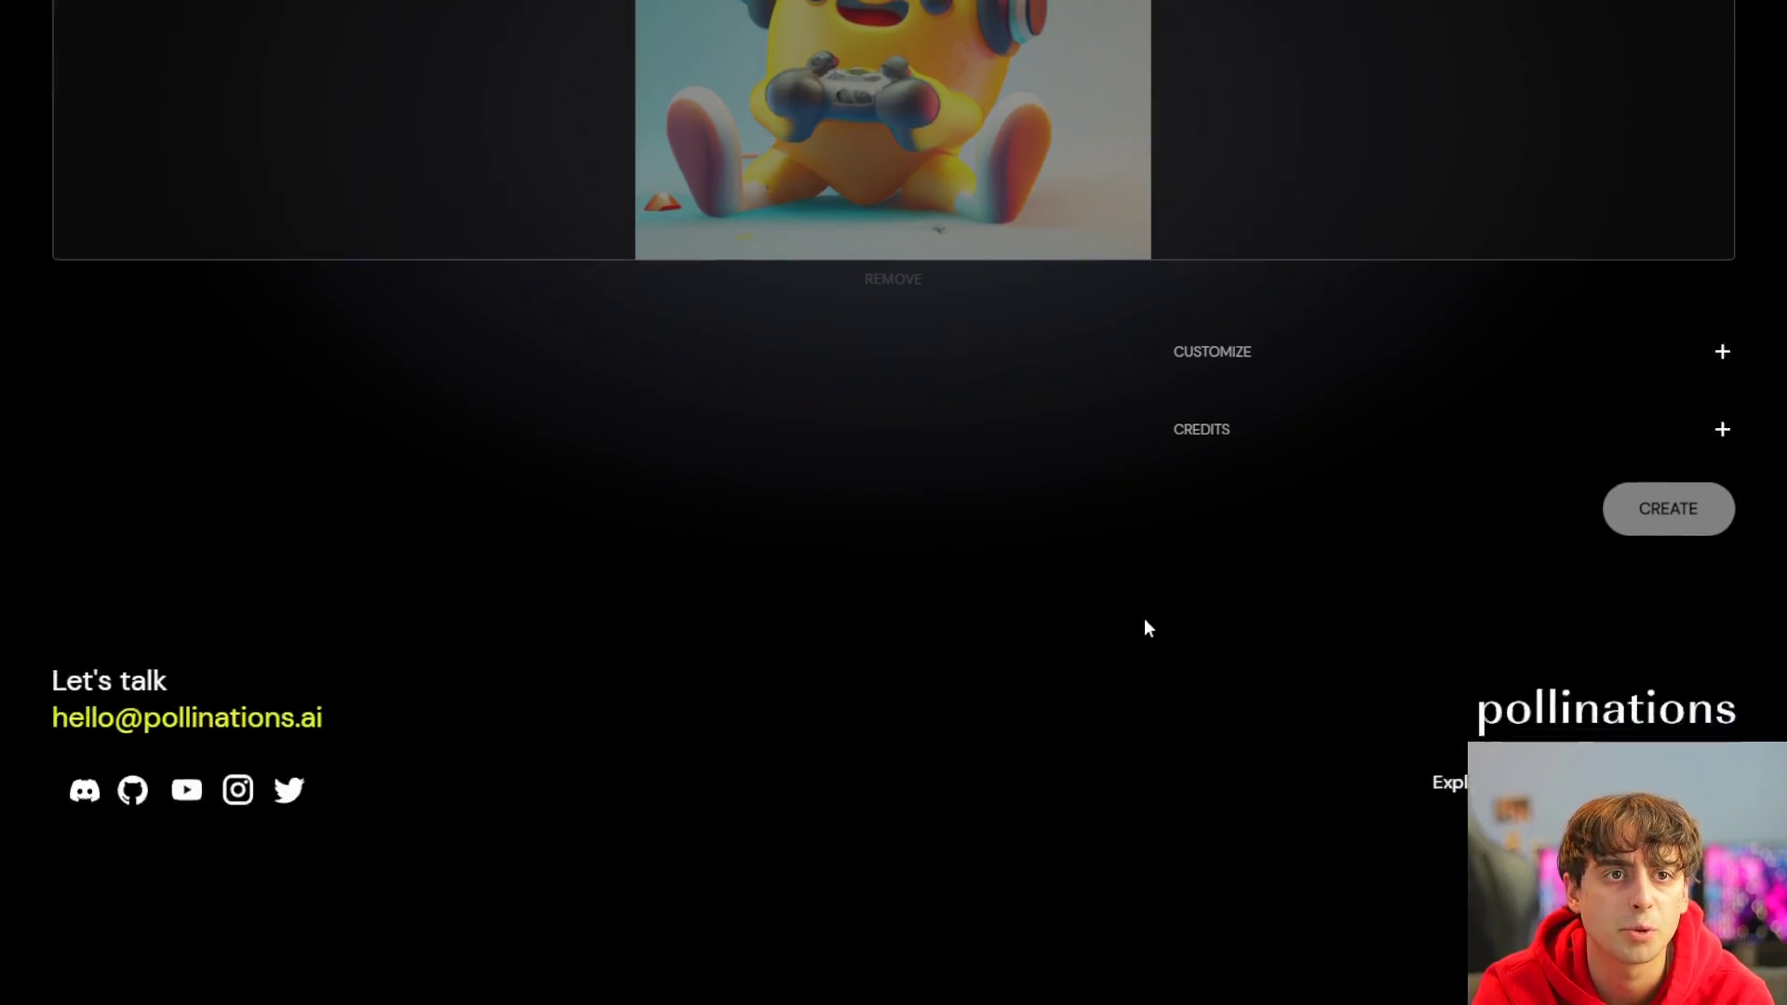
pyautogui.scroll(5, 992, 611)
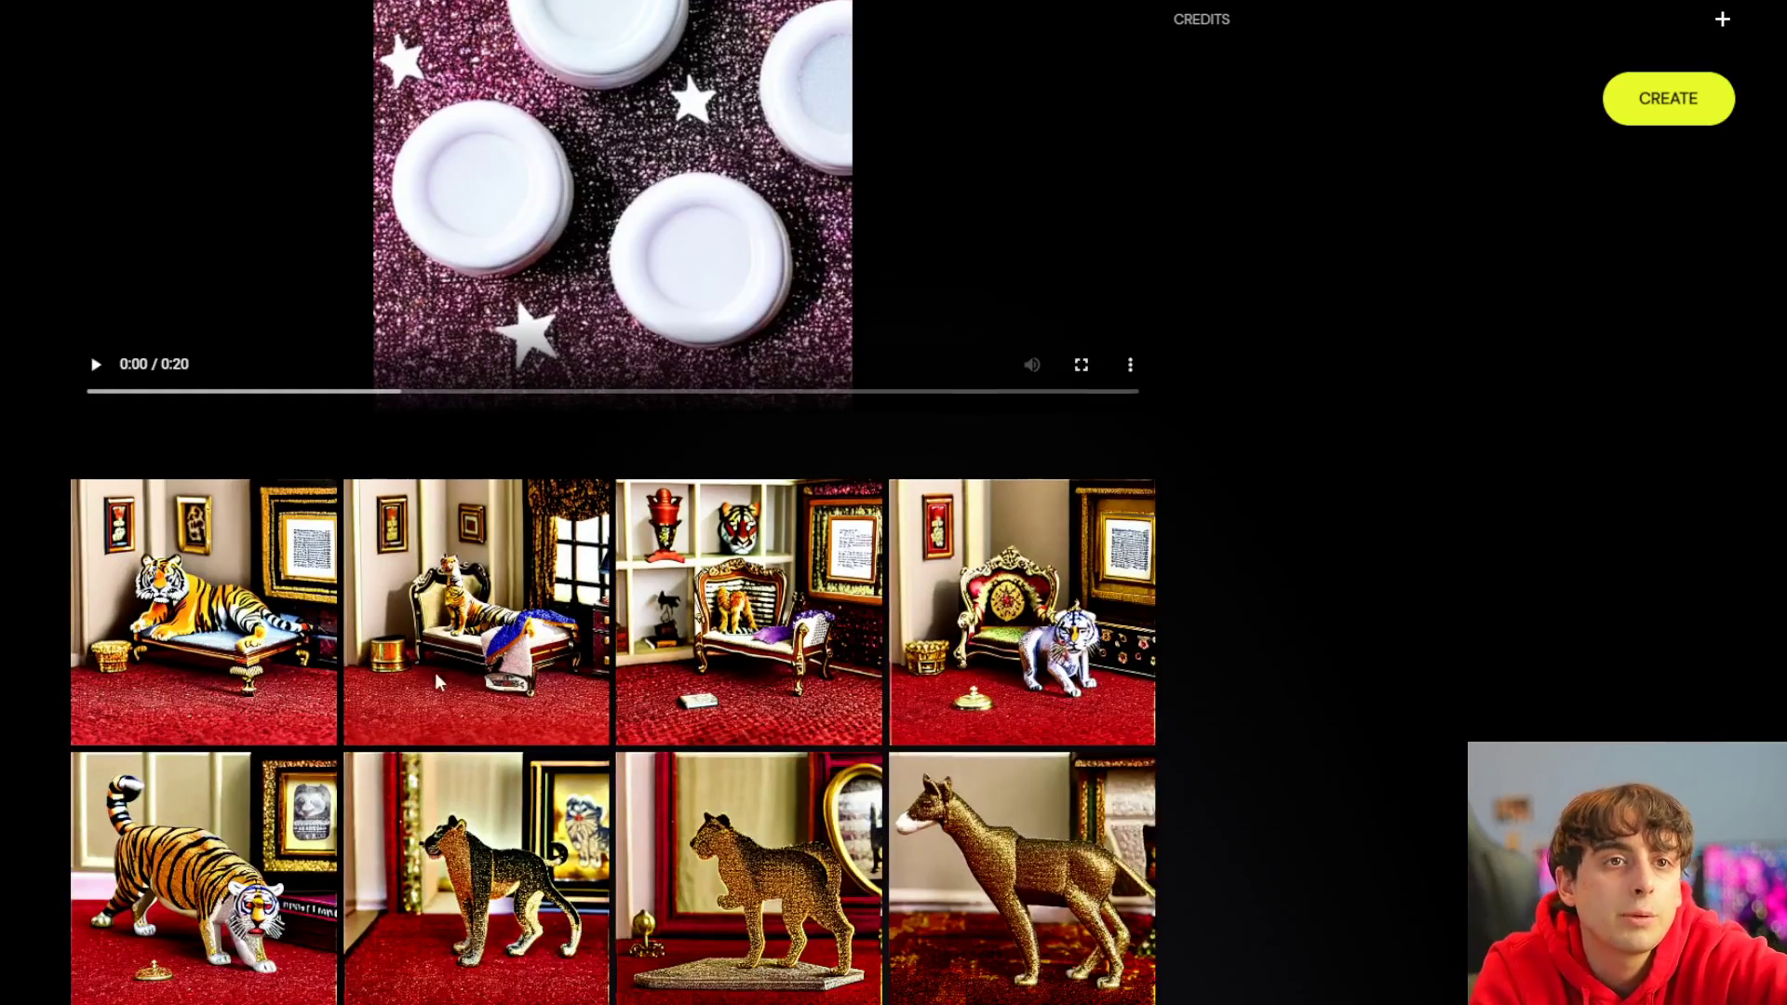
pyautogui.scroll(-5, 529, 711)
pyautogui.scroll(-15, 574, 712)
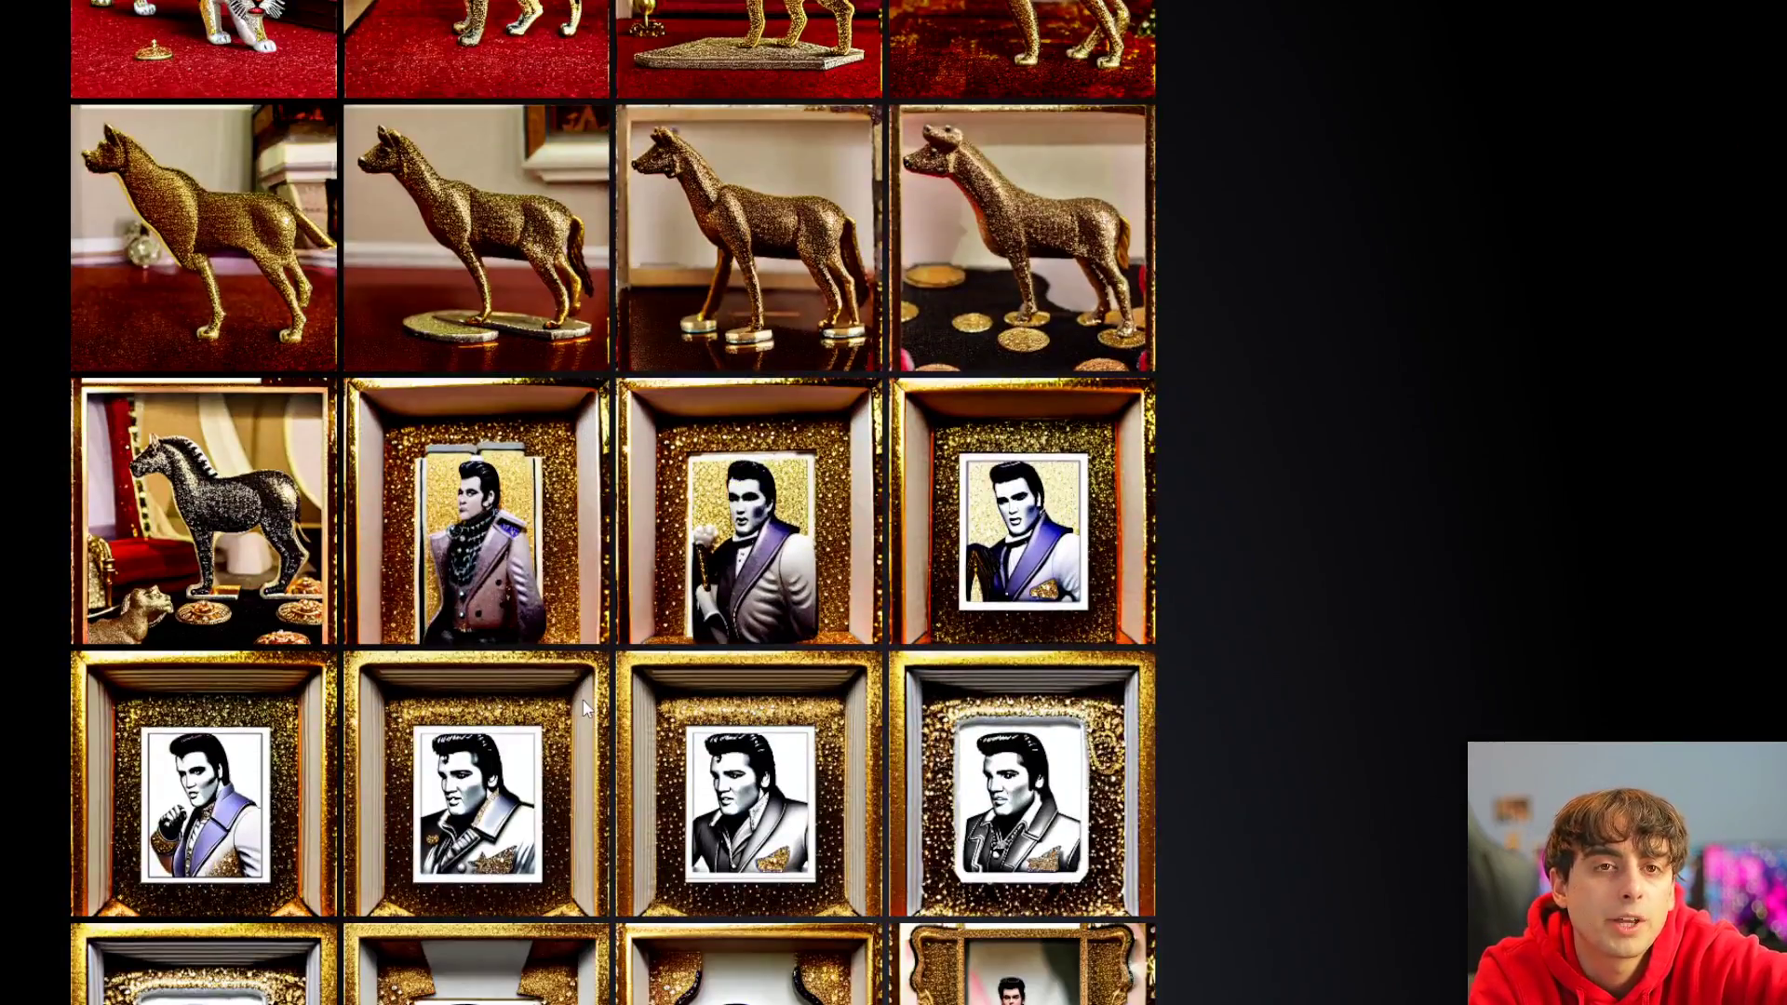
pyautogui.scroll(-15, 657, 694)
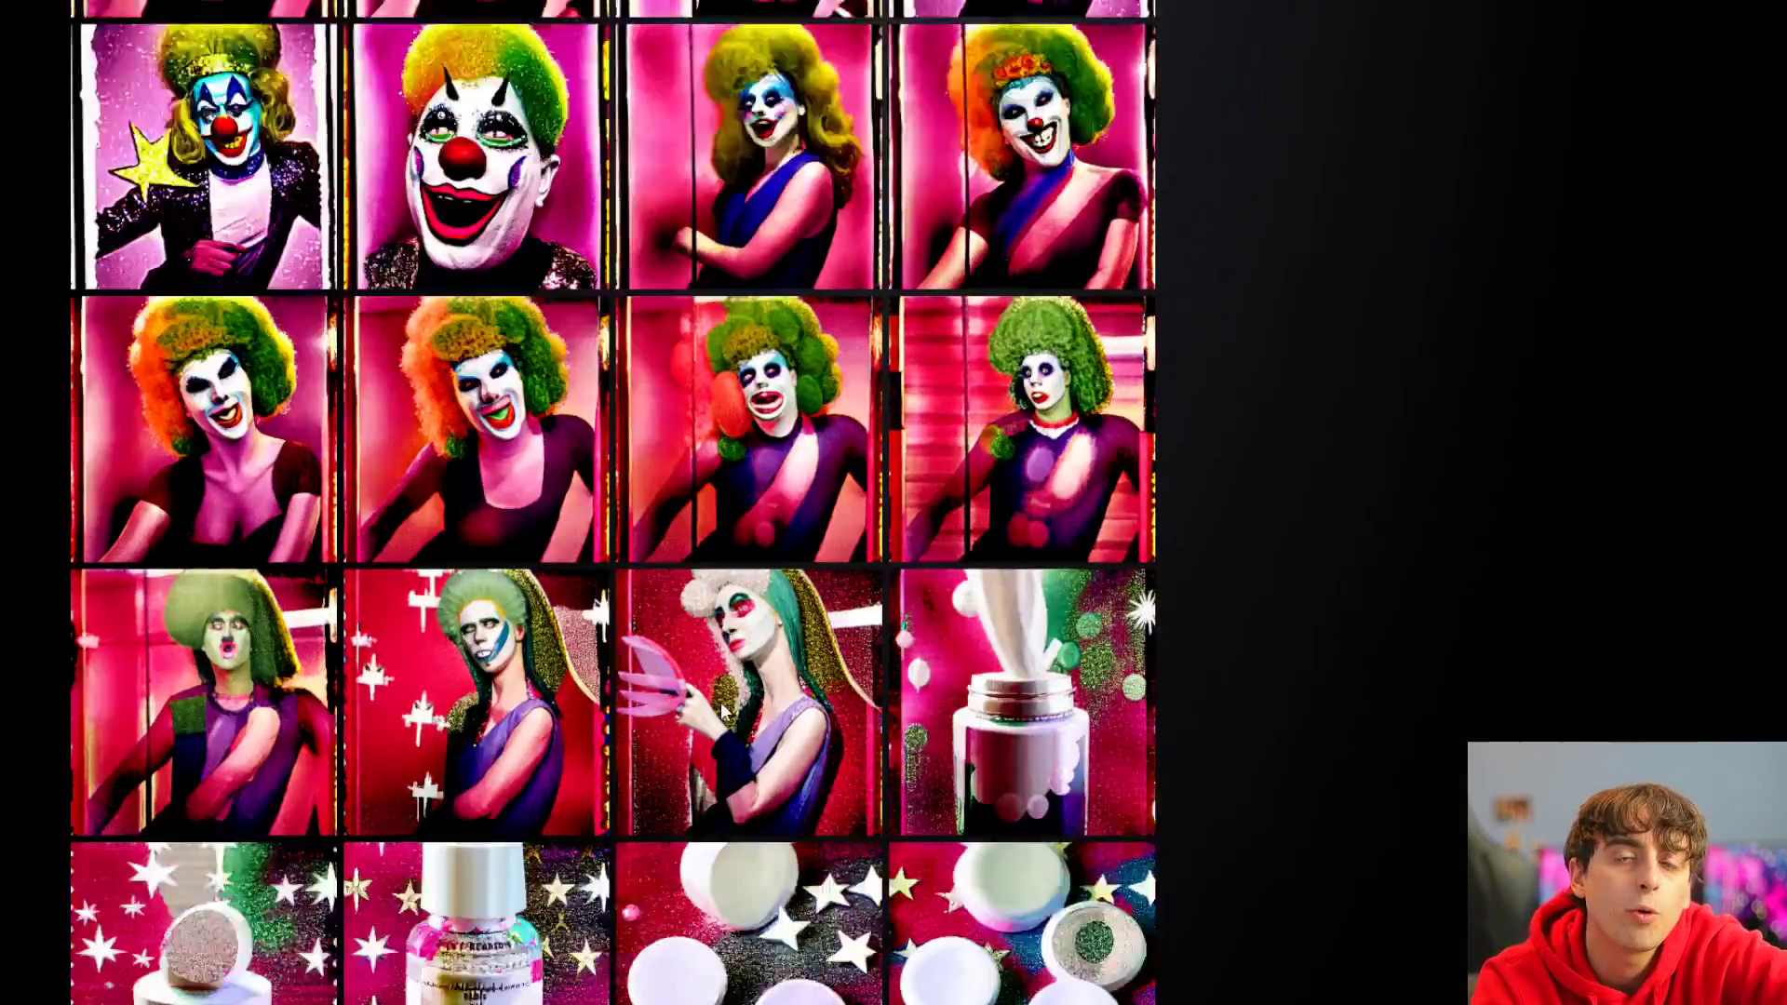
pyautogui.scroll(20, 768, 728)
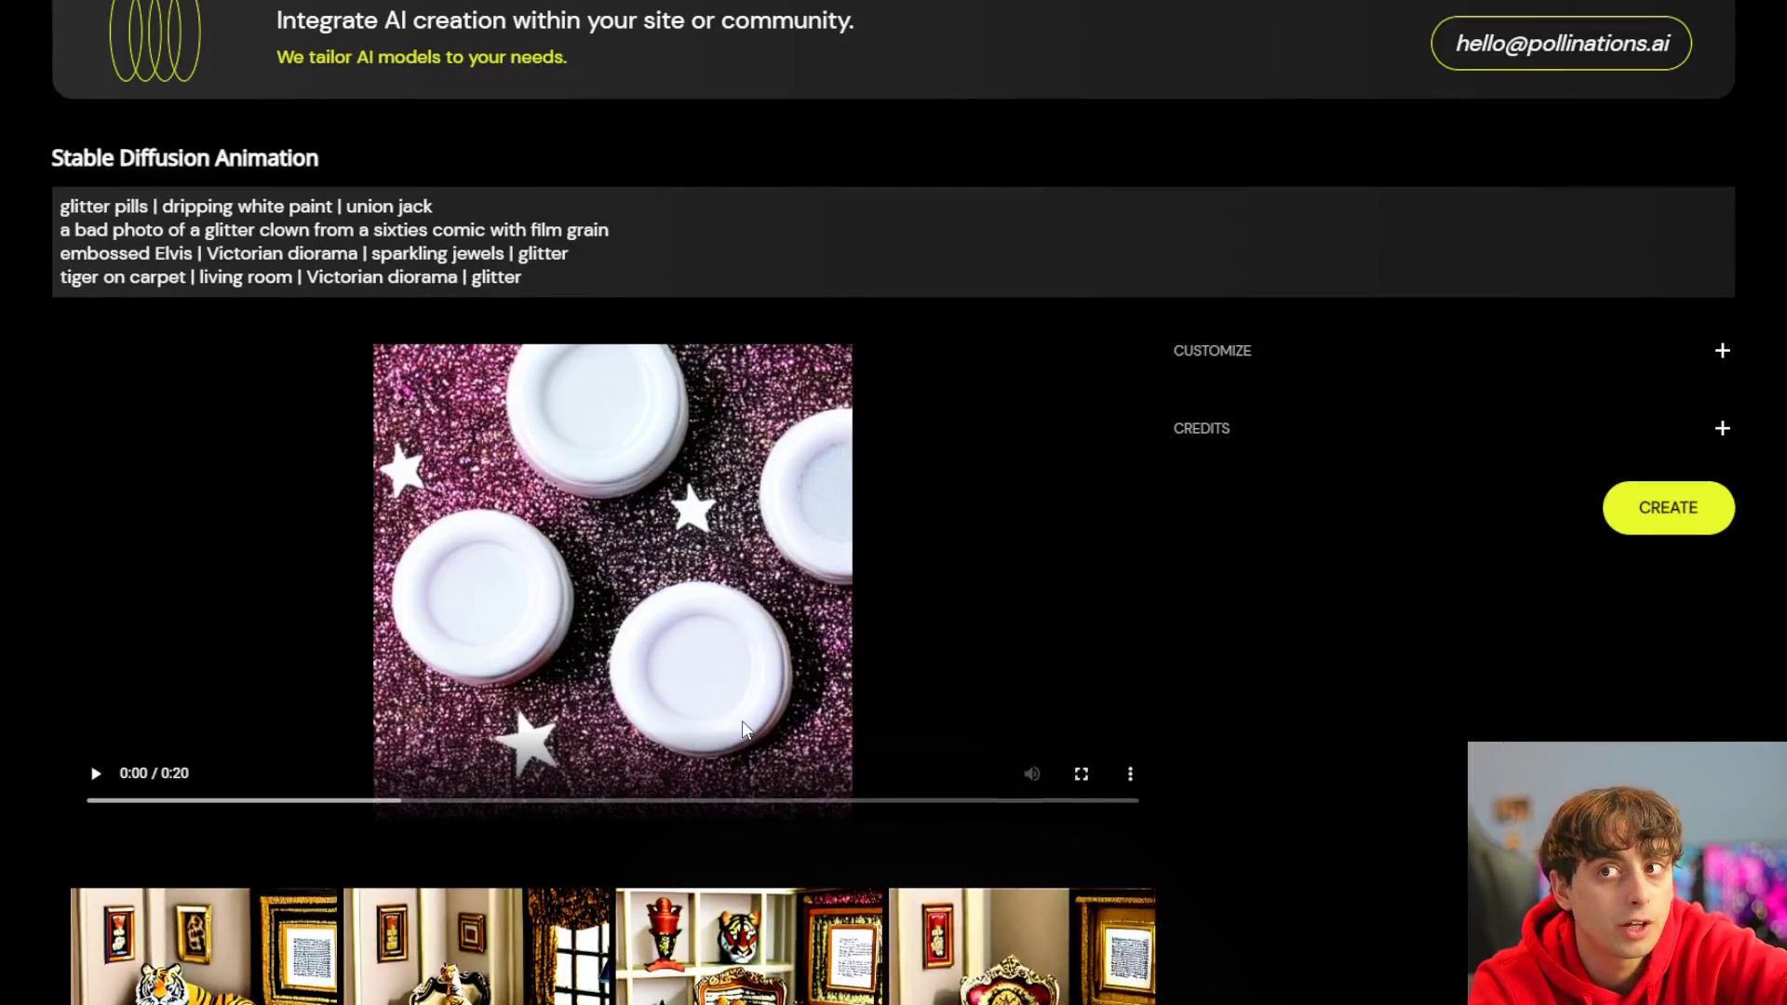
pyautogui.scroll(-15, 741, 722)
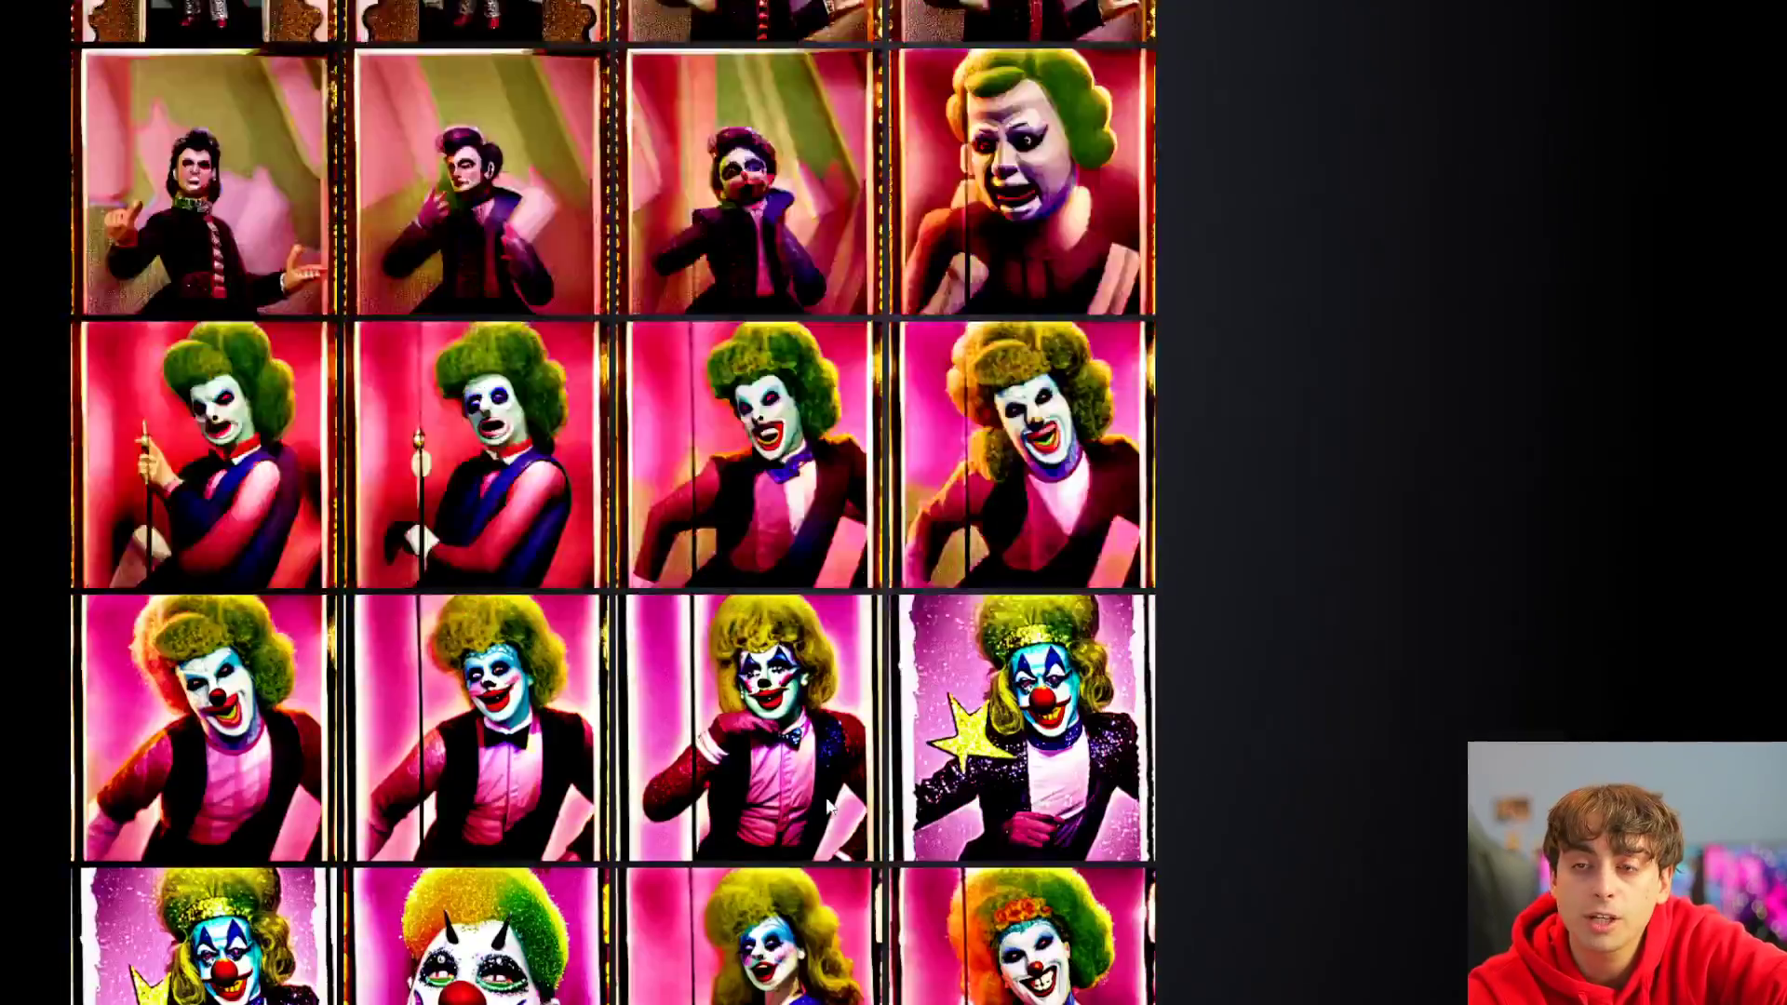
pyautogui.scroll(-10, 833, 812)
pyautogui.scroll(10, 813, 842)
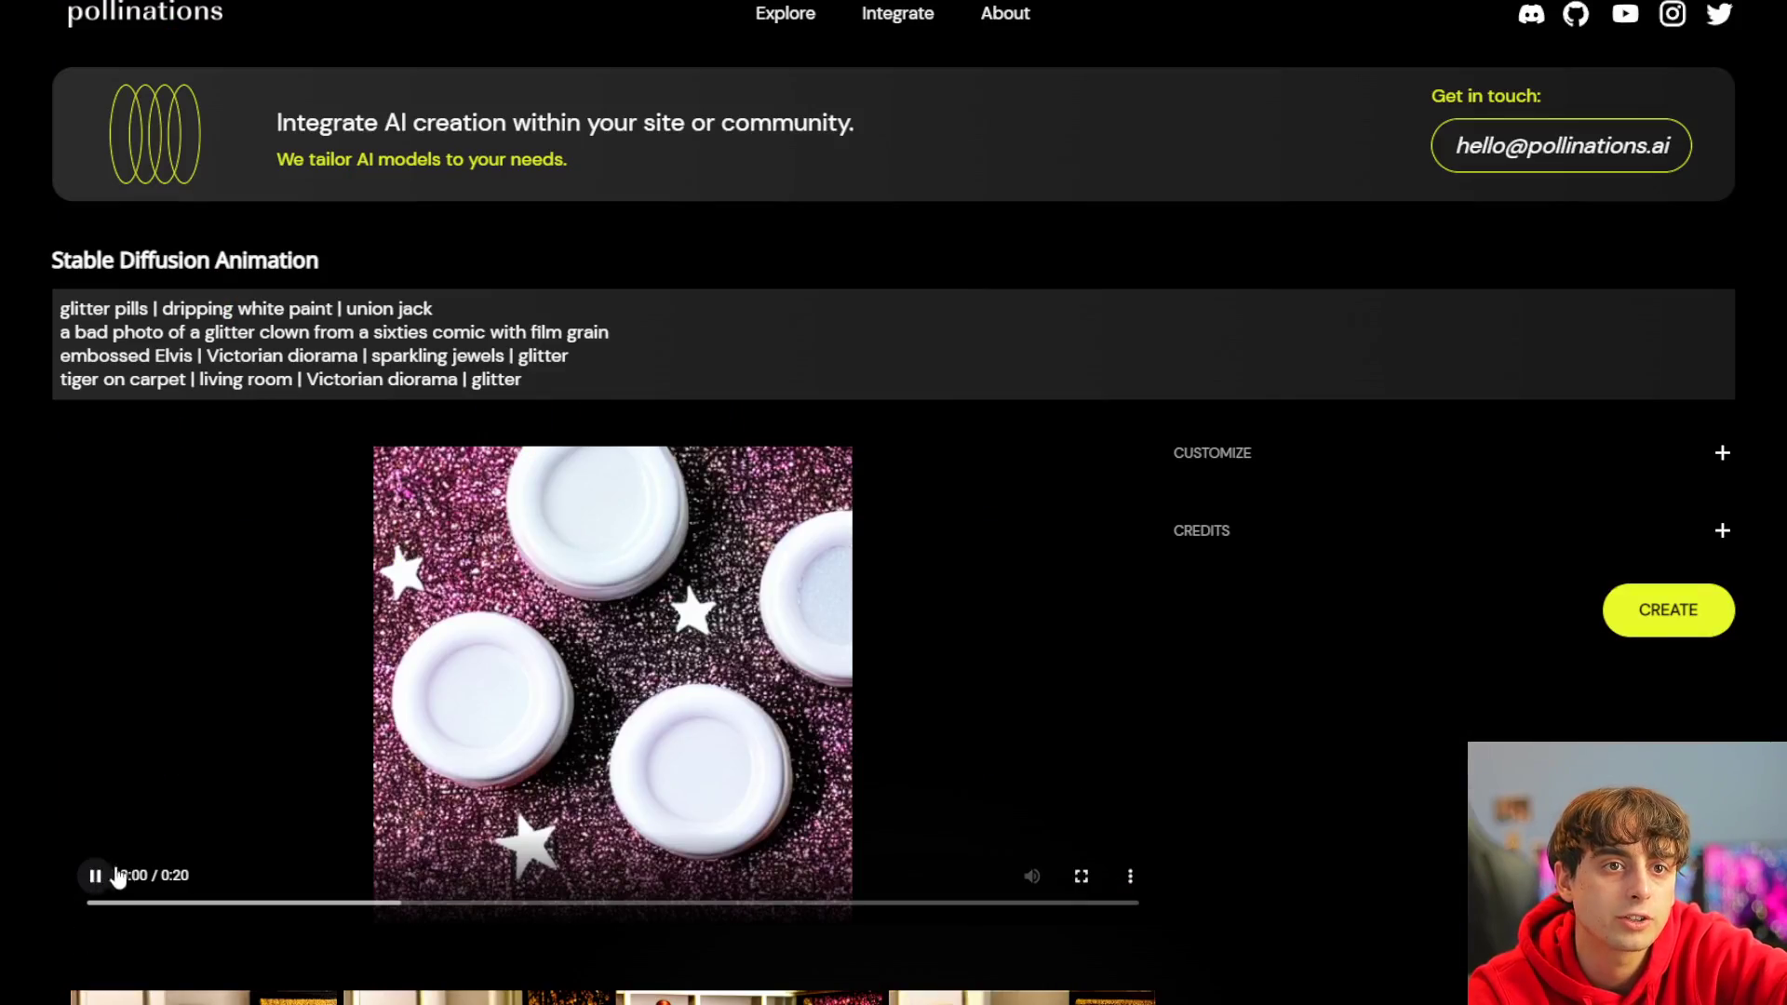
pyautogui.click(97, 875)
# - Skip the animation ahead to the Elvis frames, then view the Audio-filtered gallery
pyautogui.scroll(-3, 625, 633)
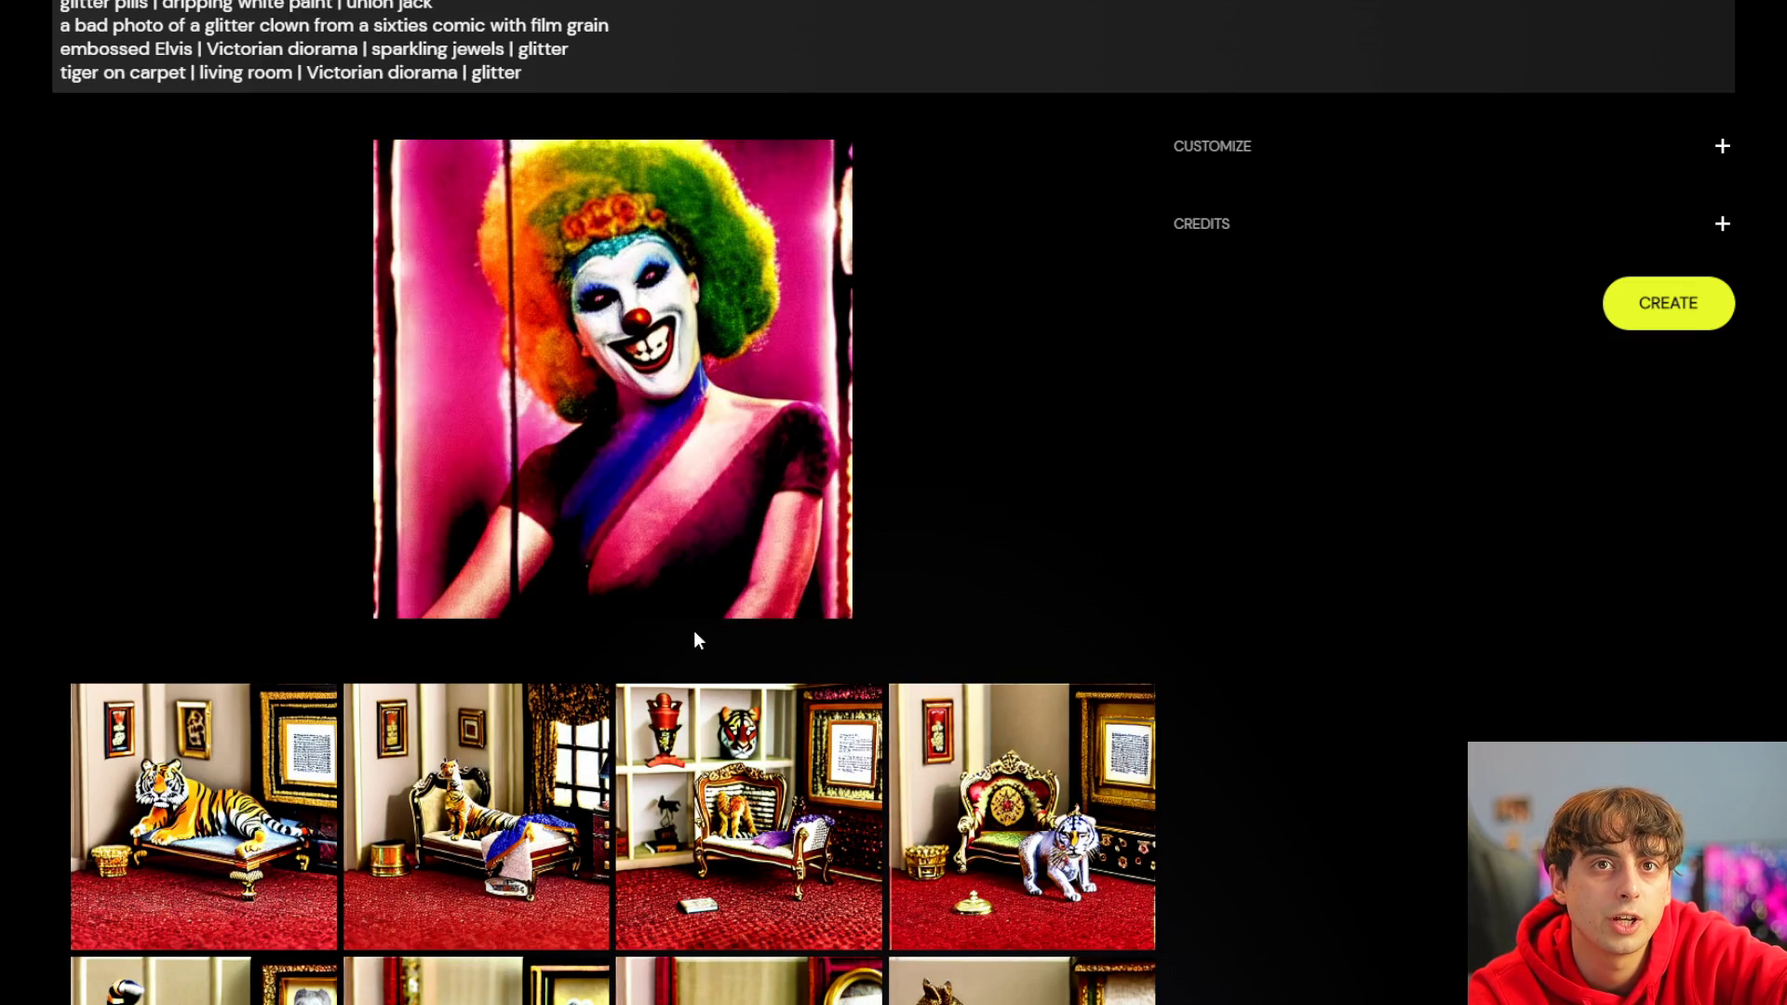
pyautogui.moveTo(685, 606); pyautogui.dragTo(879, 604)
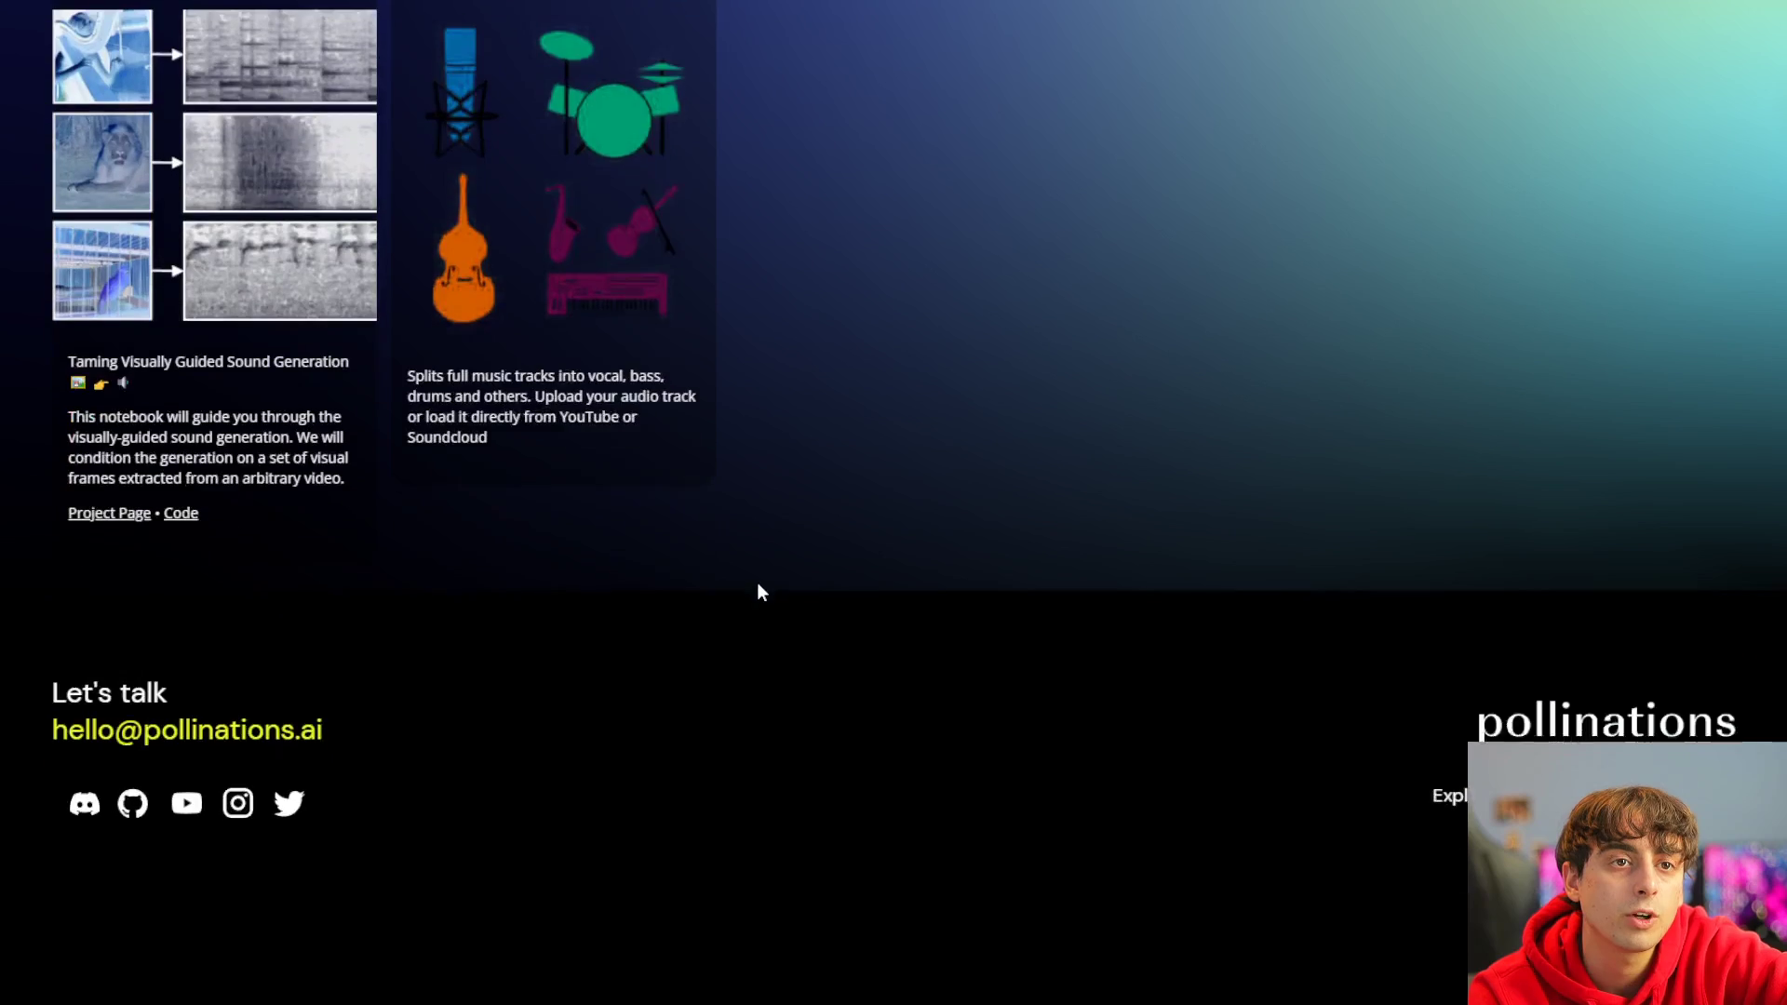
pyautogui.scroll(3, 760, 572)
pyautogui.scroll(-3, 764, 558)
pyautogui.scroll(3, 765, 584)
# - Filter the creation gallery to TEXT models to find the GPT-NEO card
pyautogui.scroll(2, 730, 605)
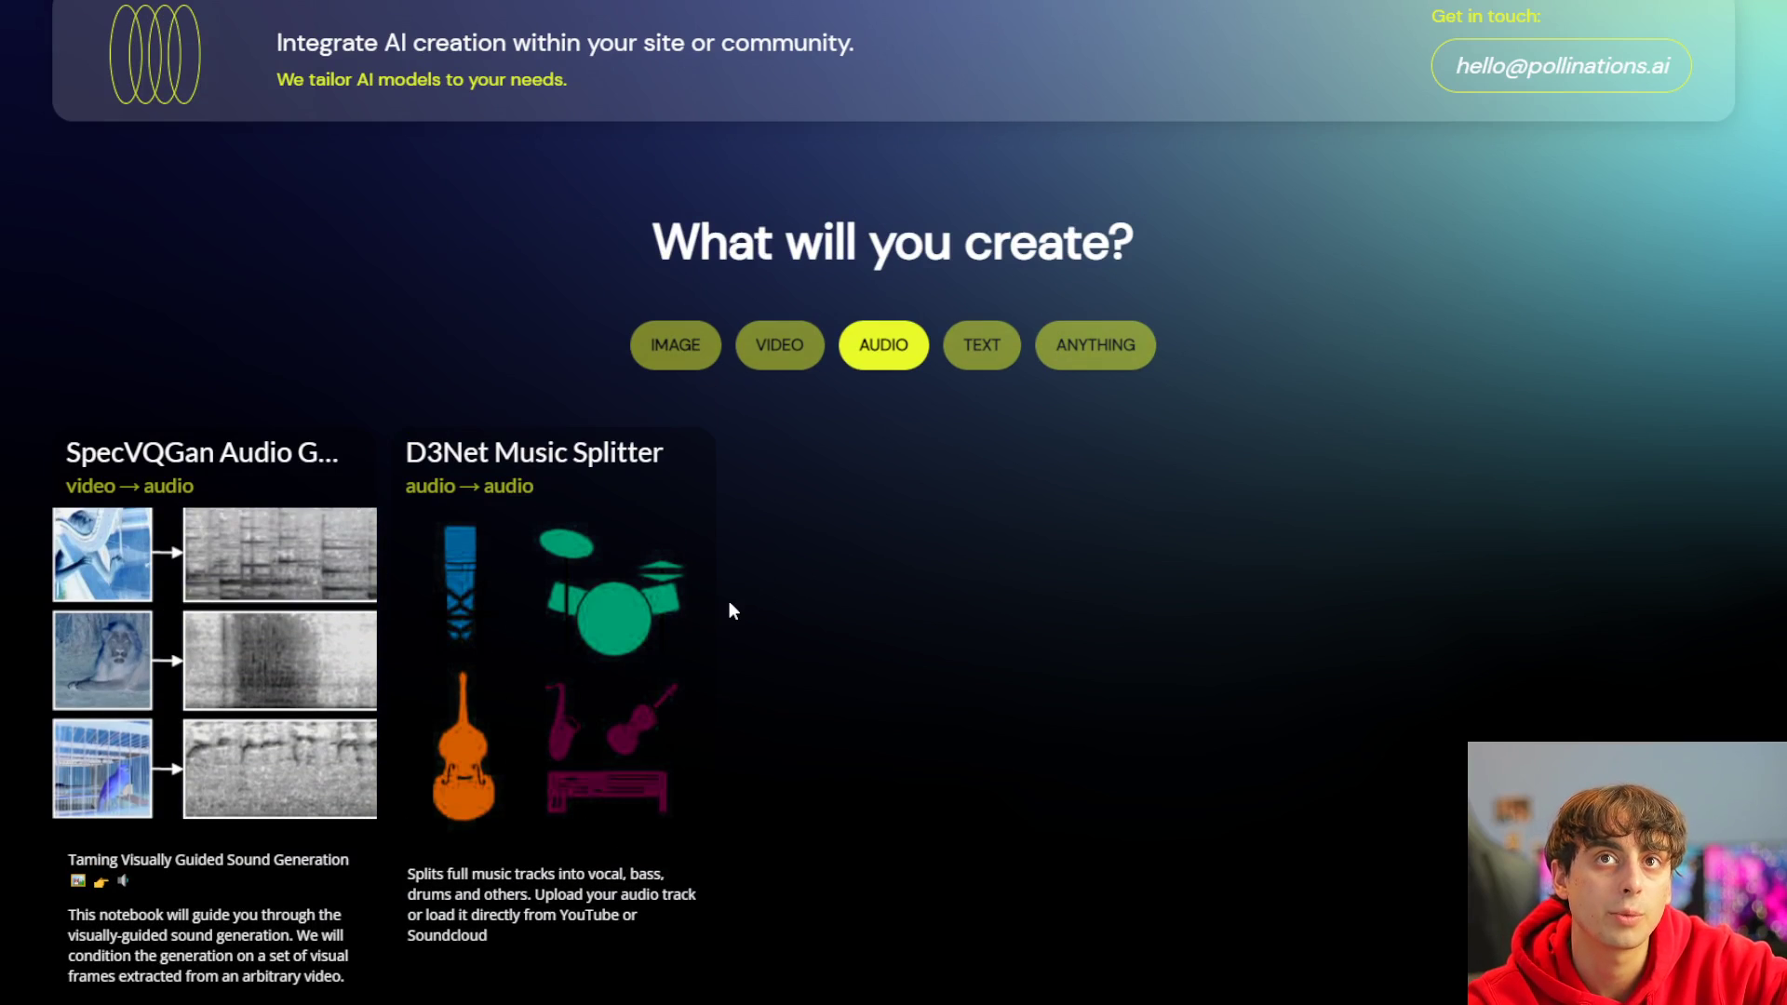
pyautogui.scroll(-3, 678, 678)
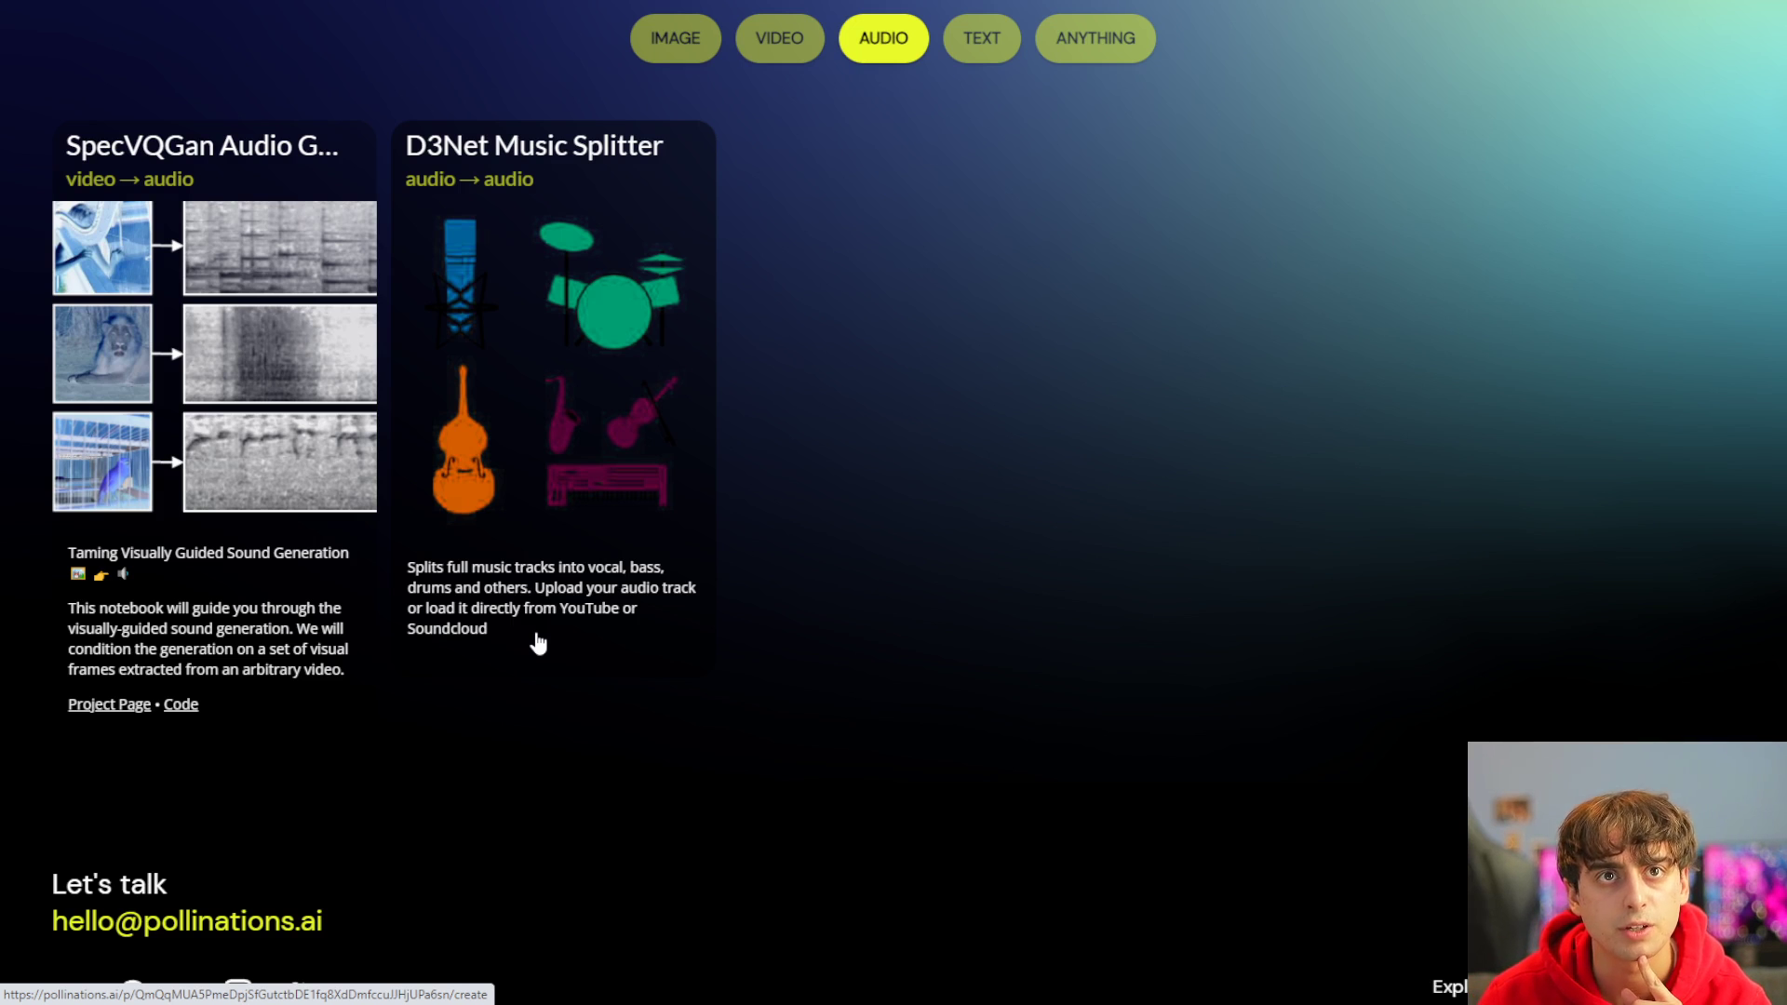
pyautogui.scroll(1, 223, 688)
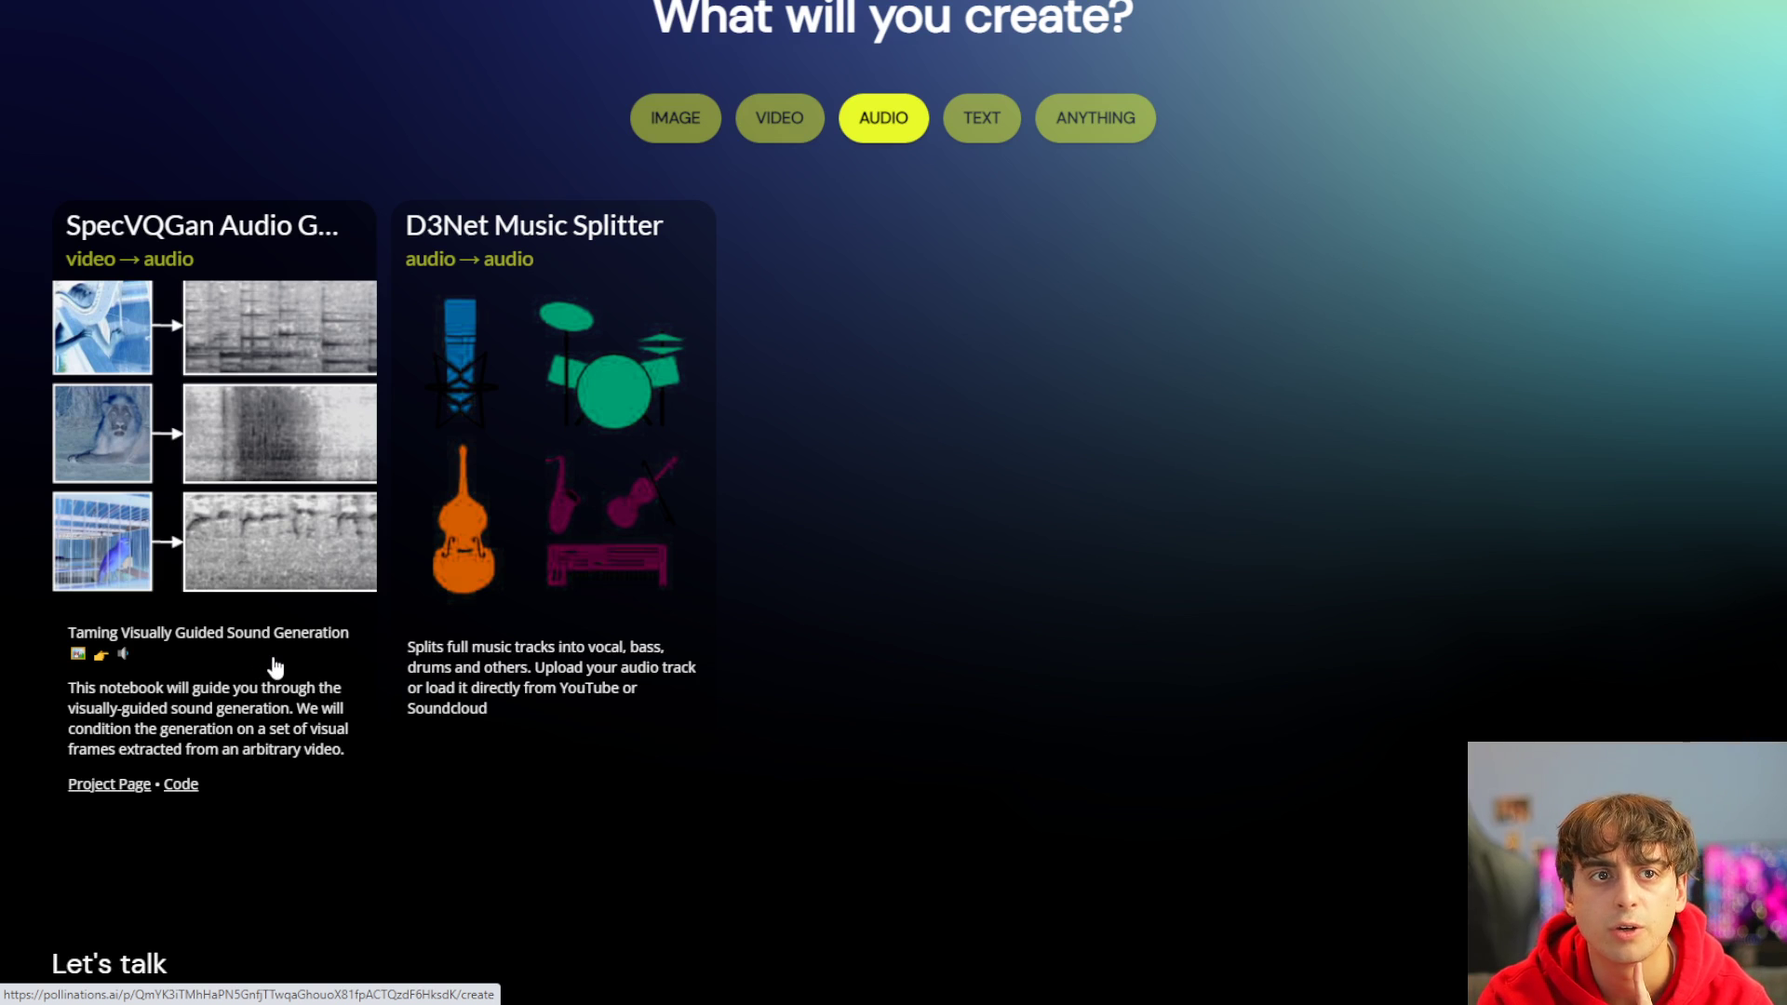
pyautogui.click(982, 117)
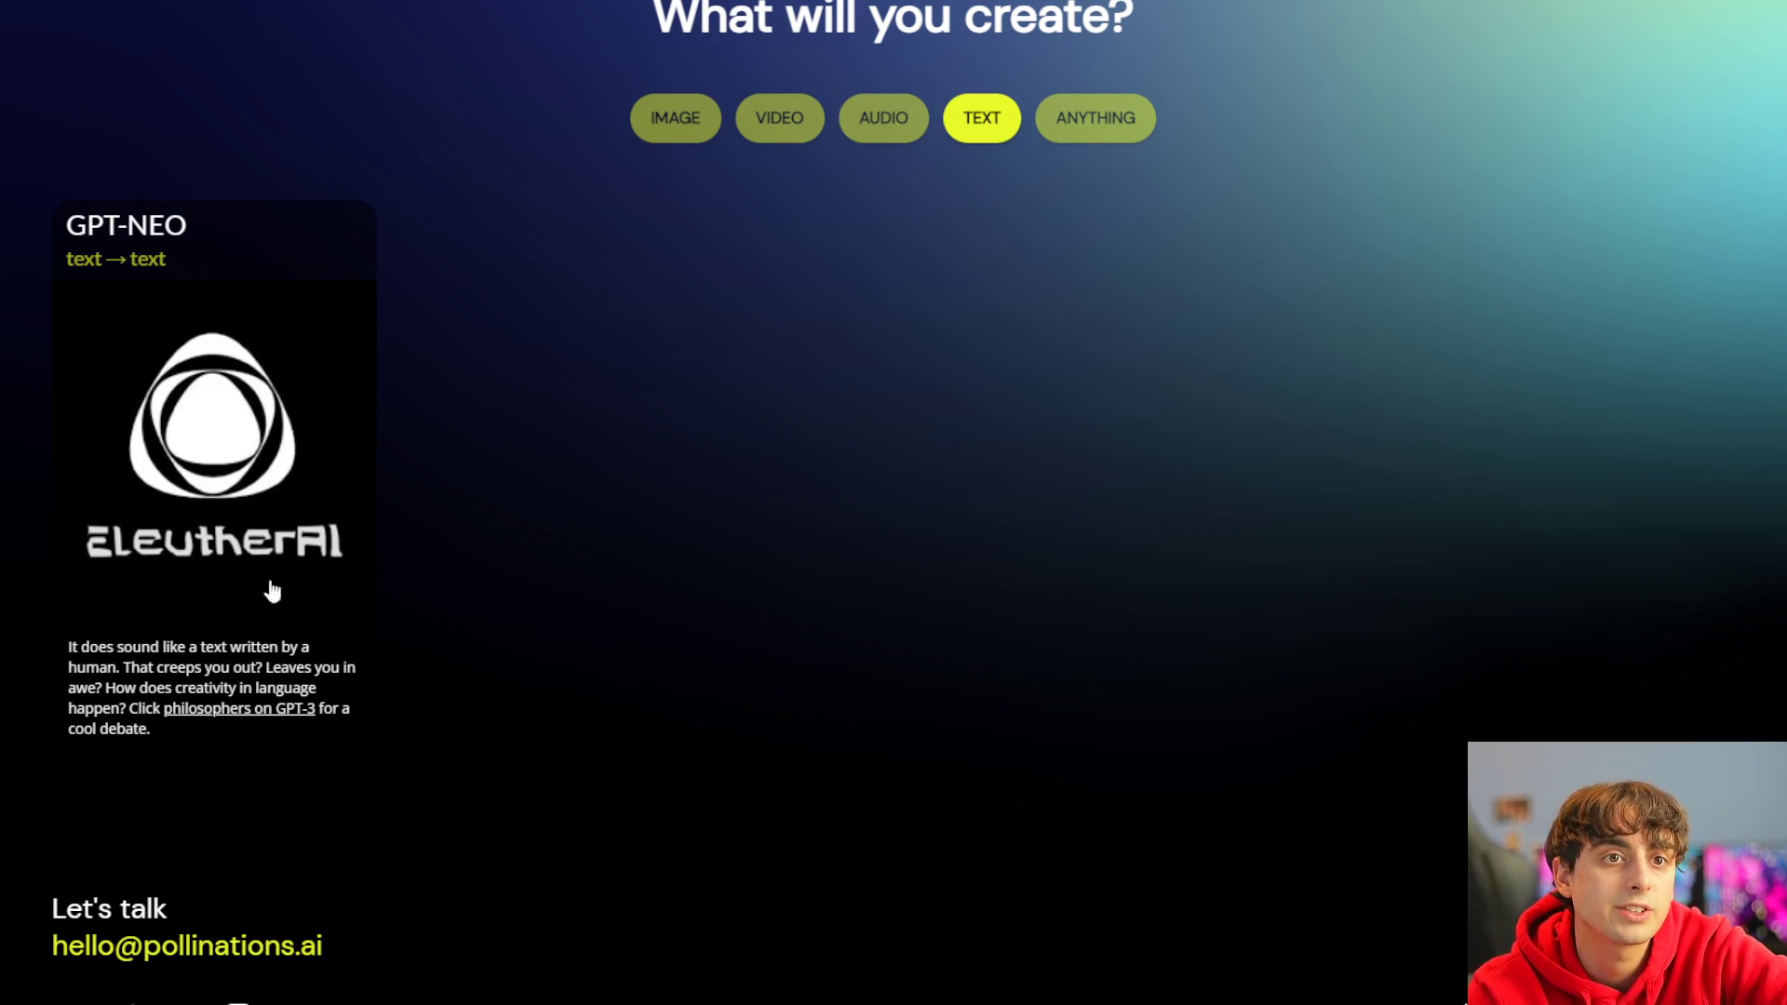
pyautogui.scroll(4, 375, 419)
pyautogui.scroll(-2, 374, 419)
# - Open the GPT-NEO page and launch its START HERE backend notebook in Google Colab
pyautogui.click(286, 606)
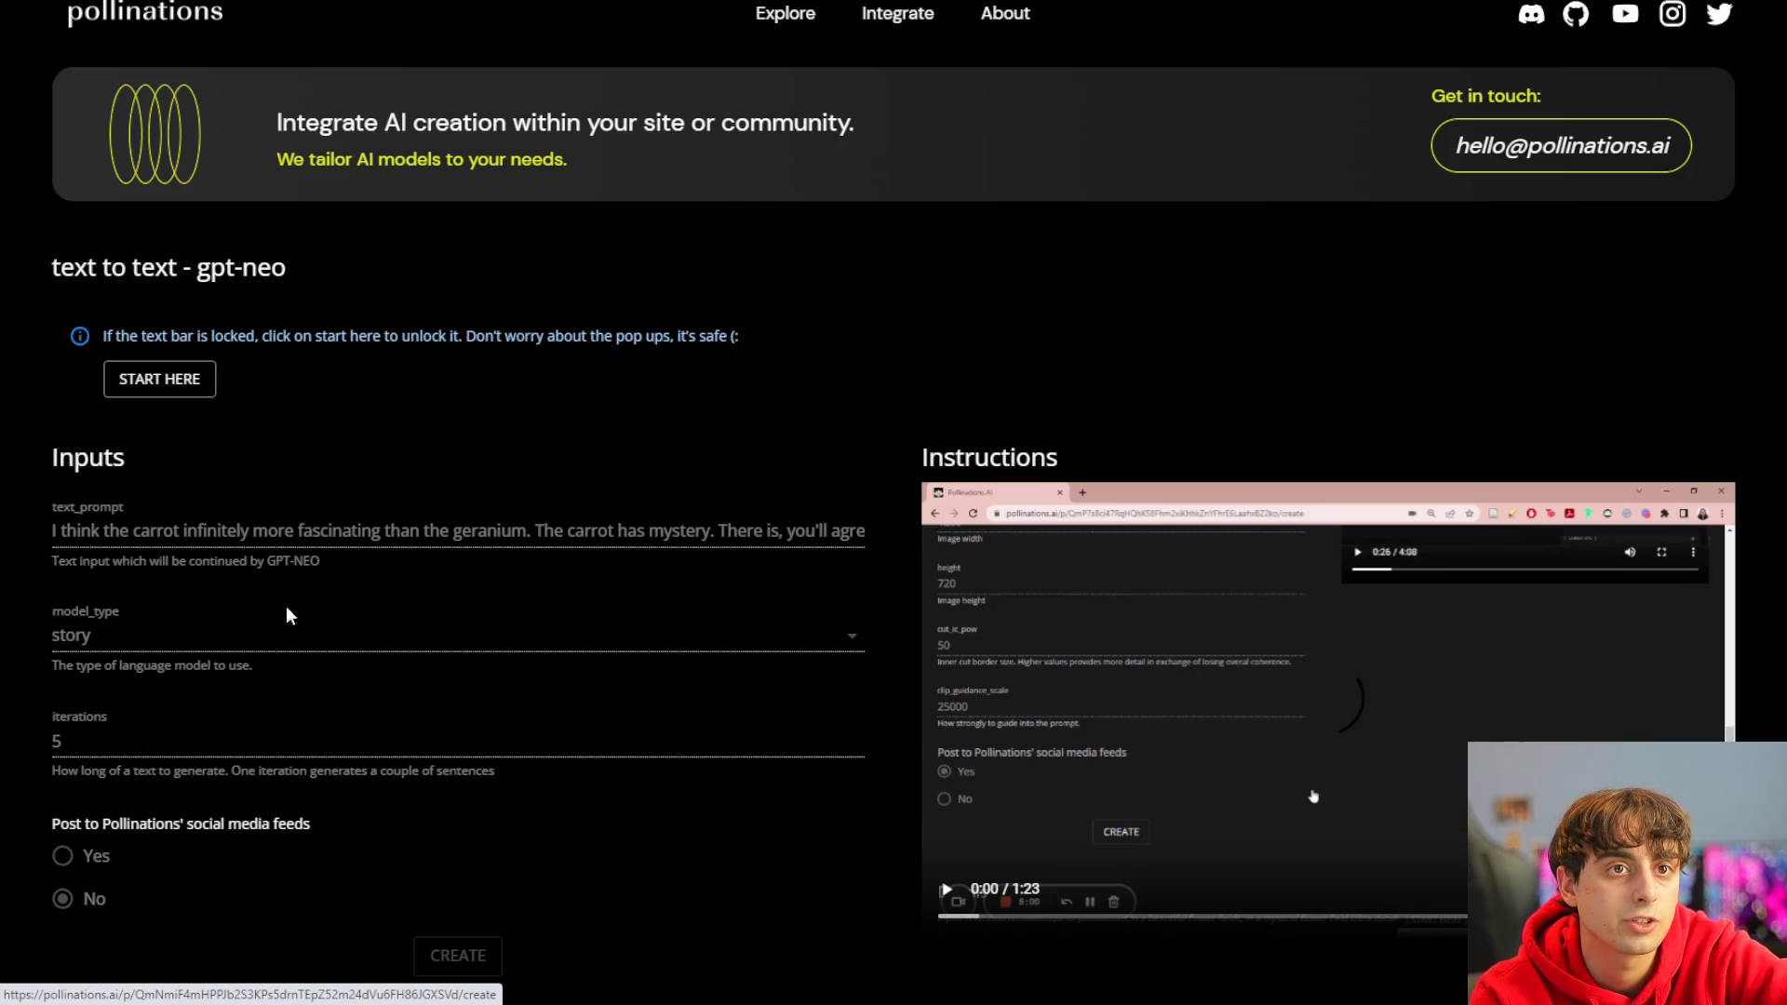
pyautogui.scroll(-1, 574, 559)
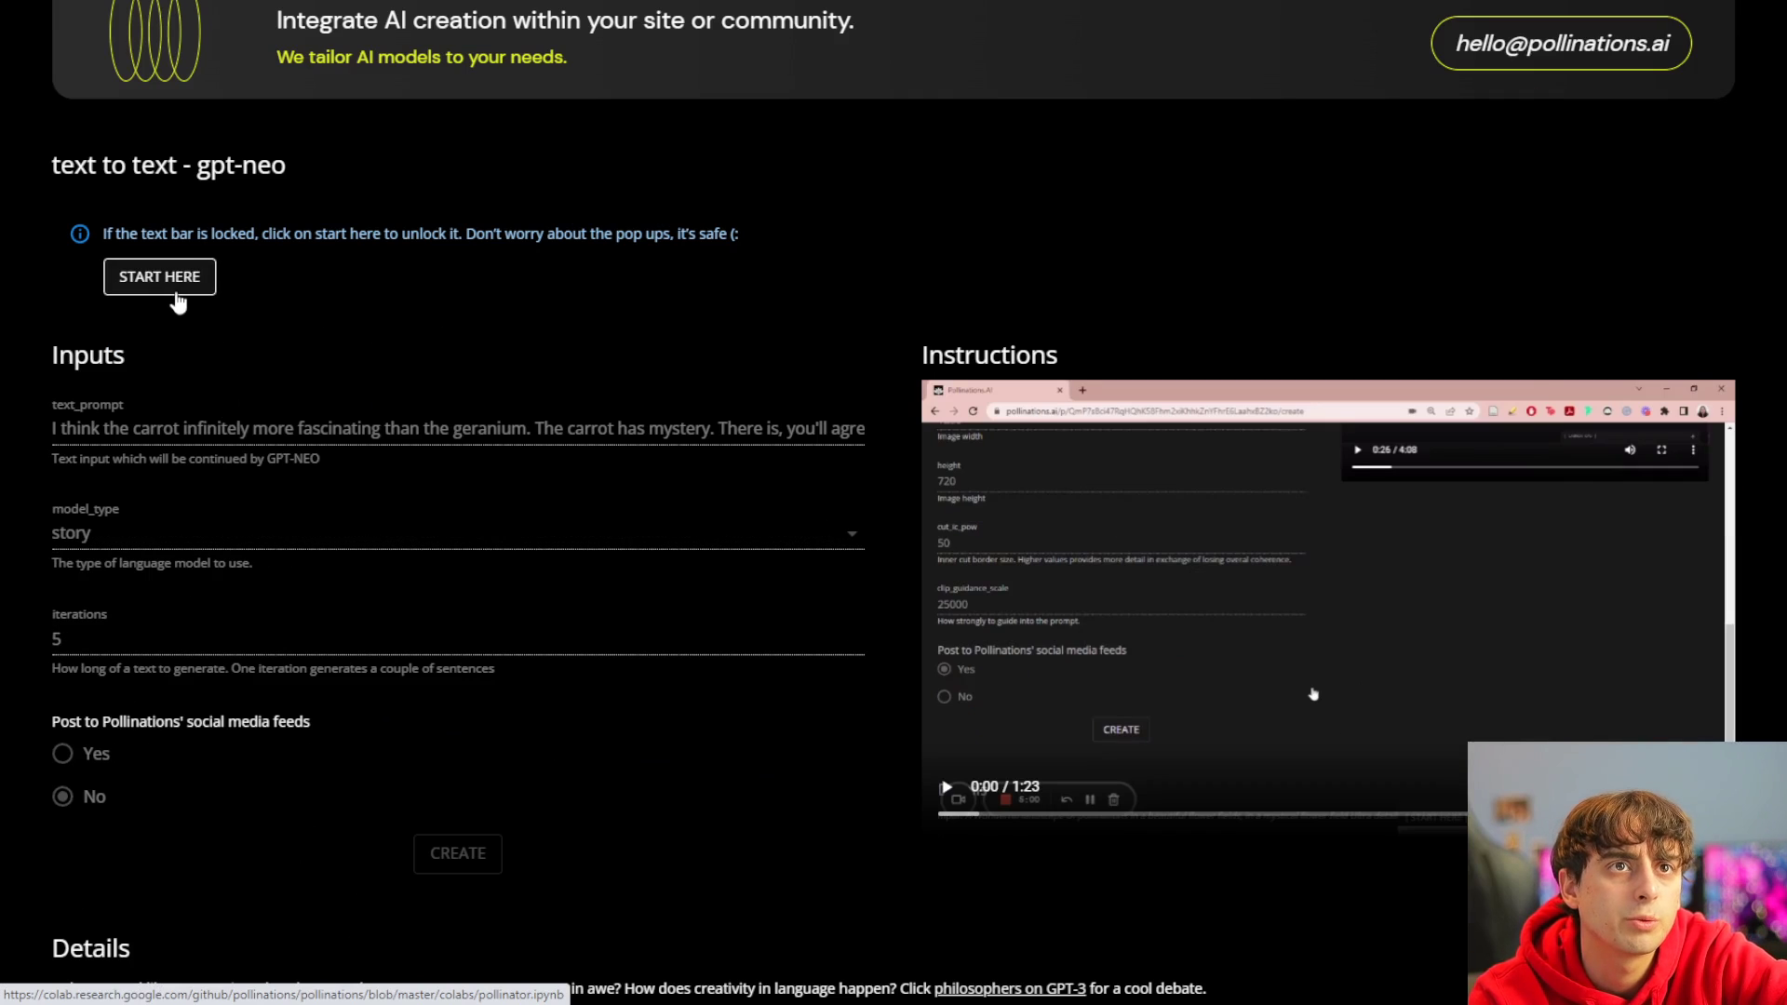
pyautogui.scroll(1, 178, 294)
pyautogui.scroll(-2, 203, 477)
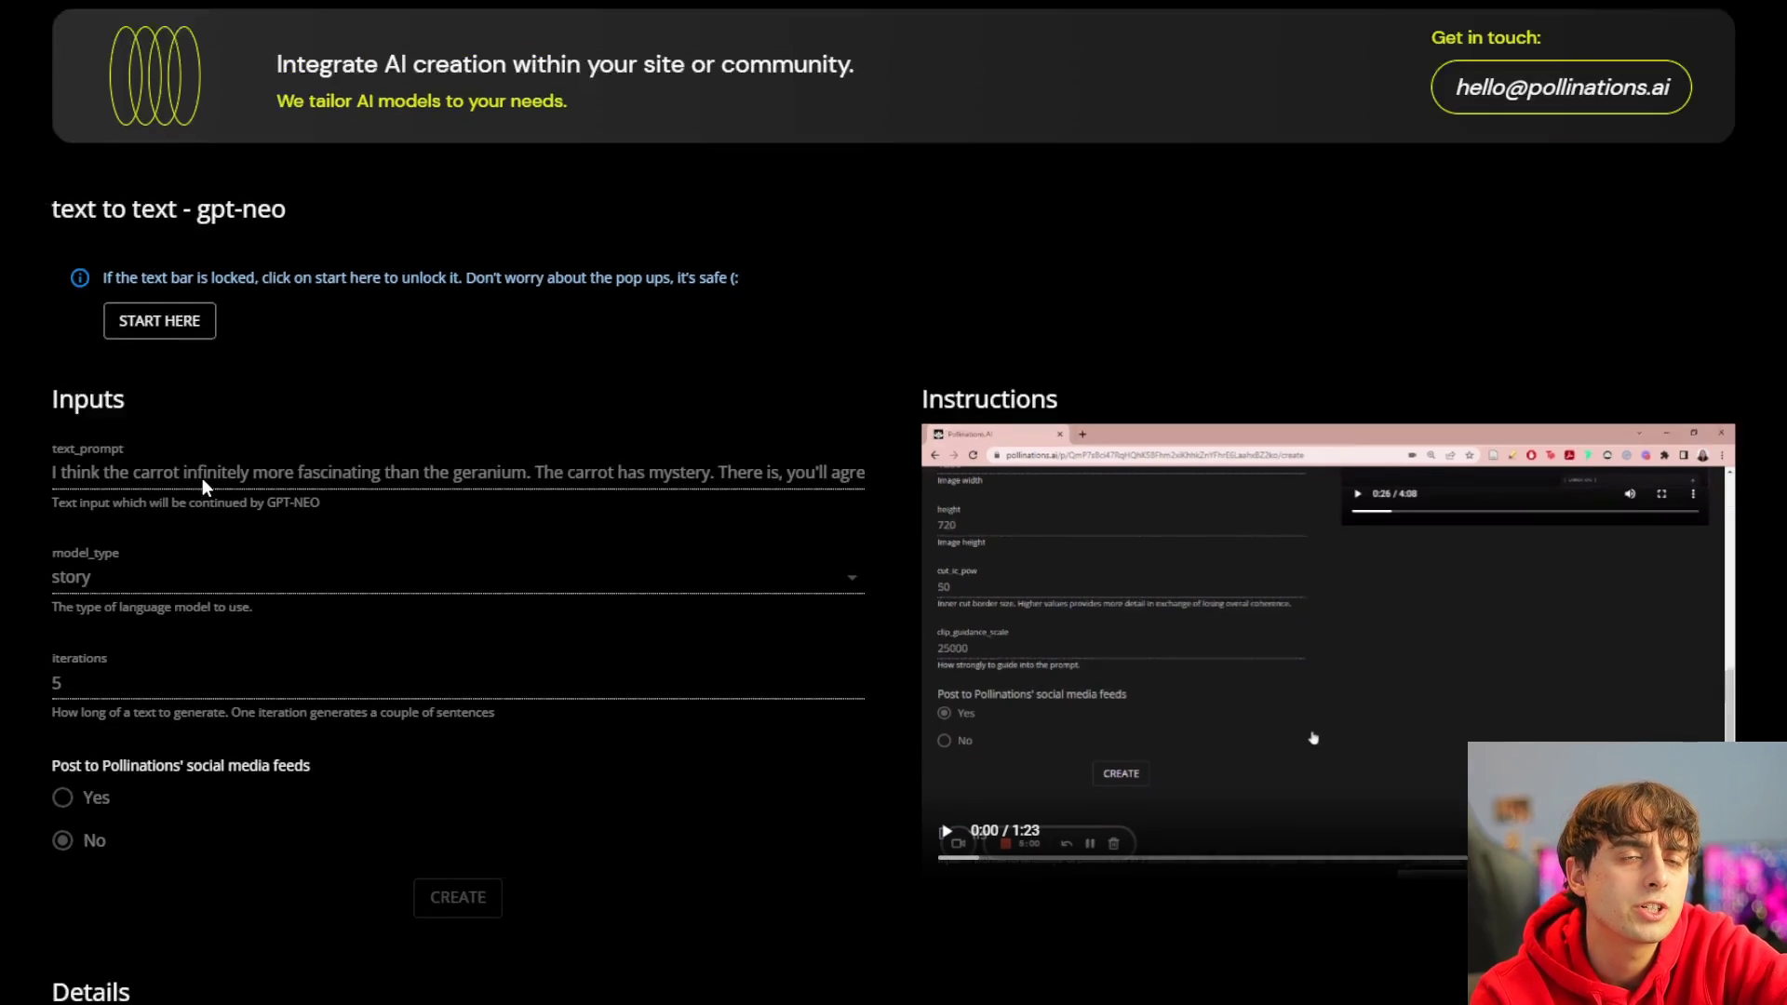
pyautogui.scroll(1, 420, 382)
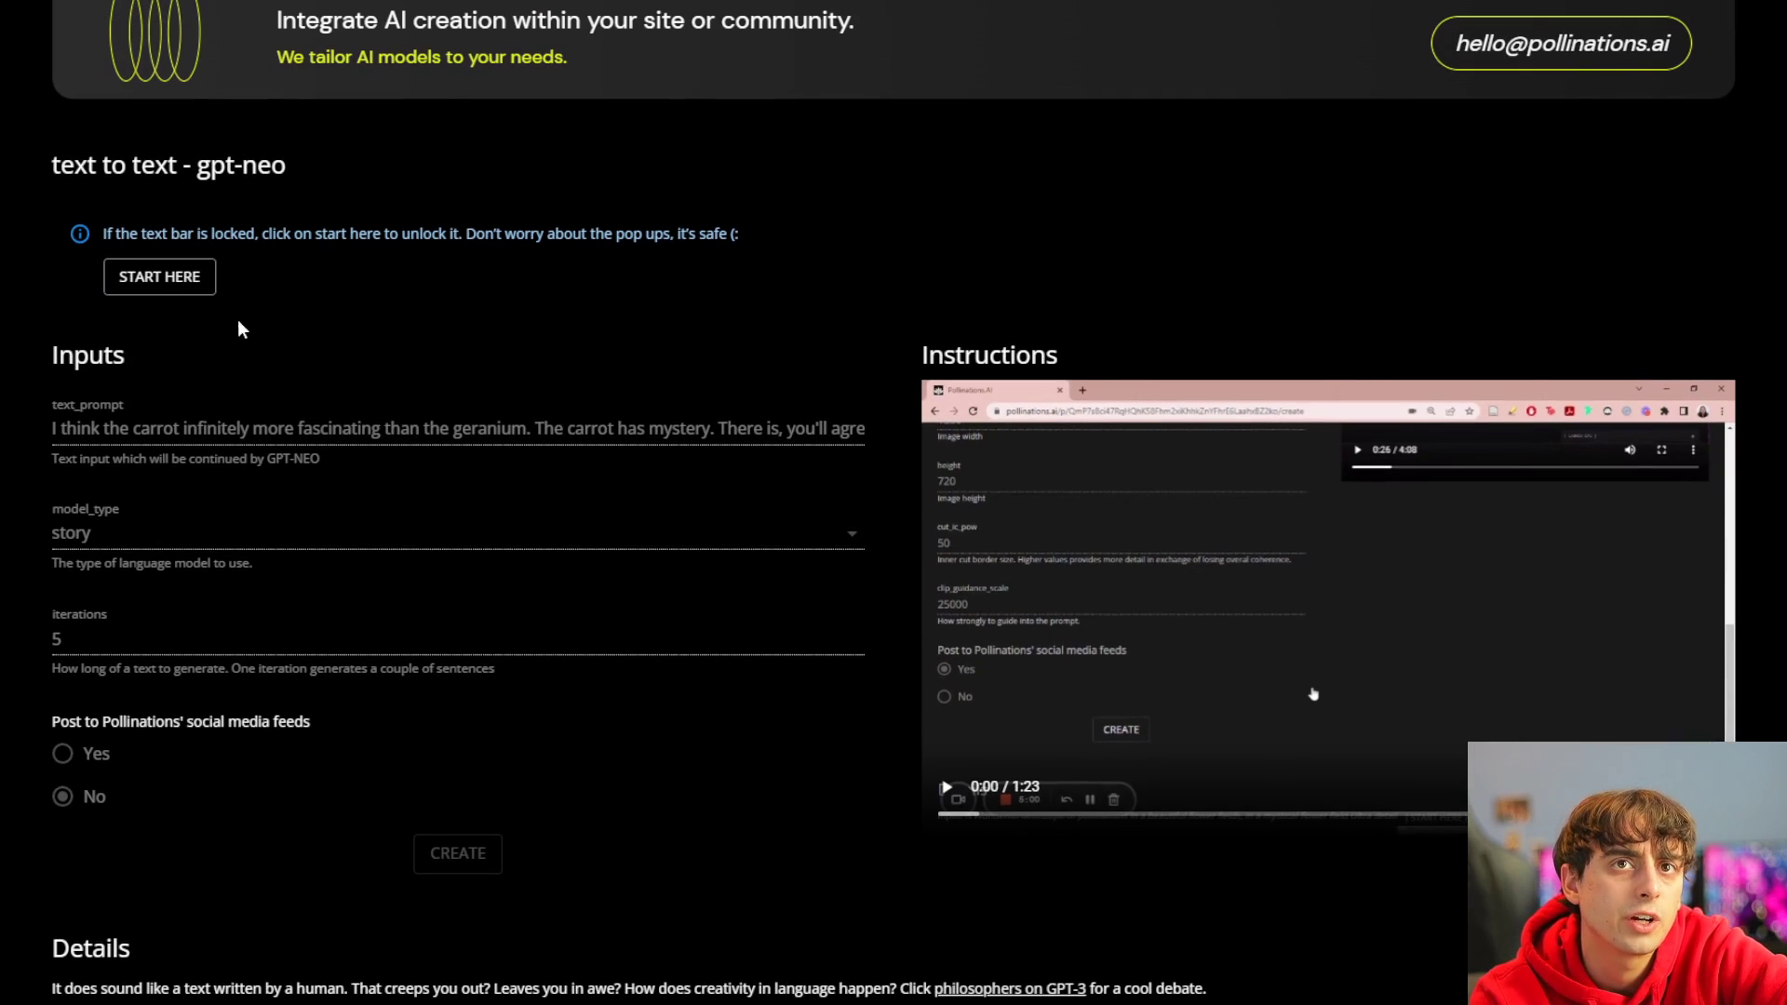
pyautogui.click(161, 278)
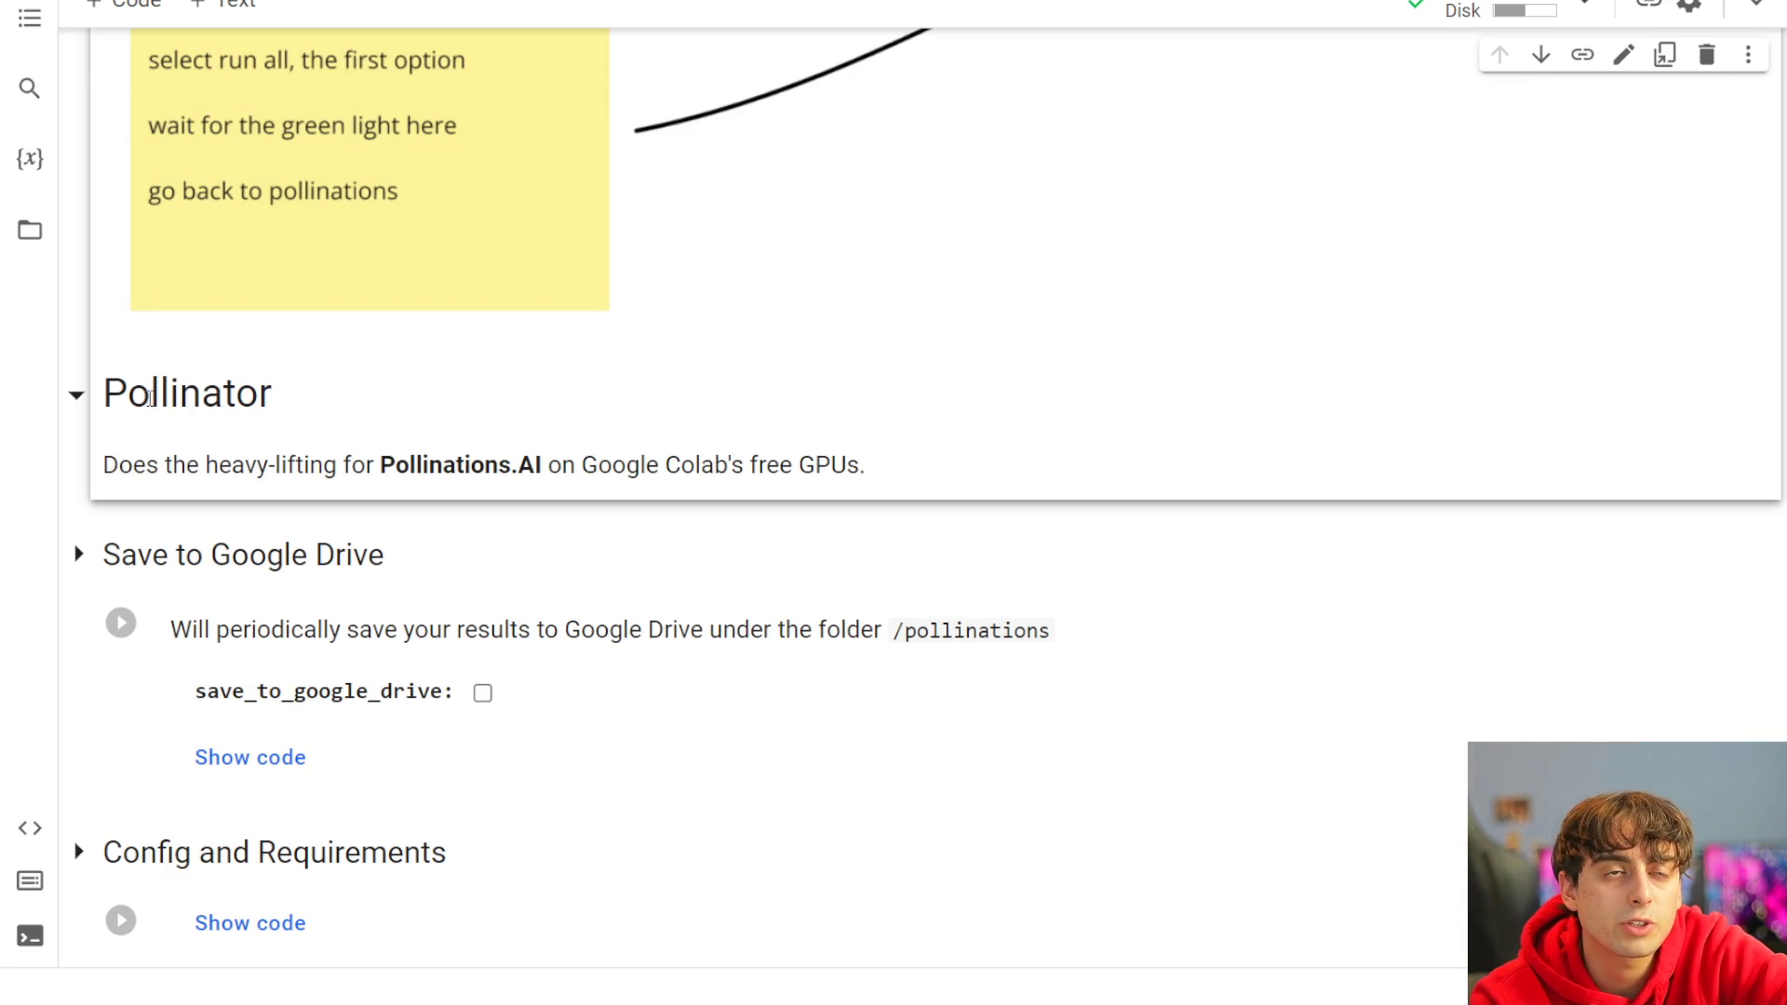
# - Run every cell of the Pollinator notebook with Runtime > Run all
pyautogui.moveTo(164, 469); pyautogui.dragTo(637, 466)
pyautogui.click(667, 453)
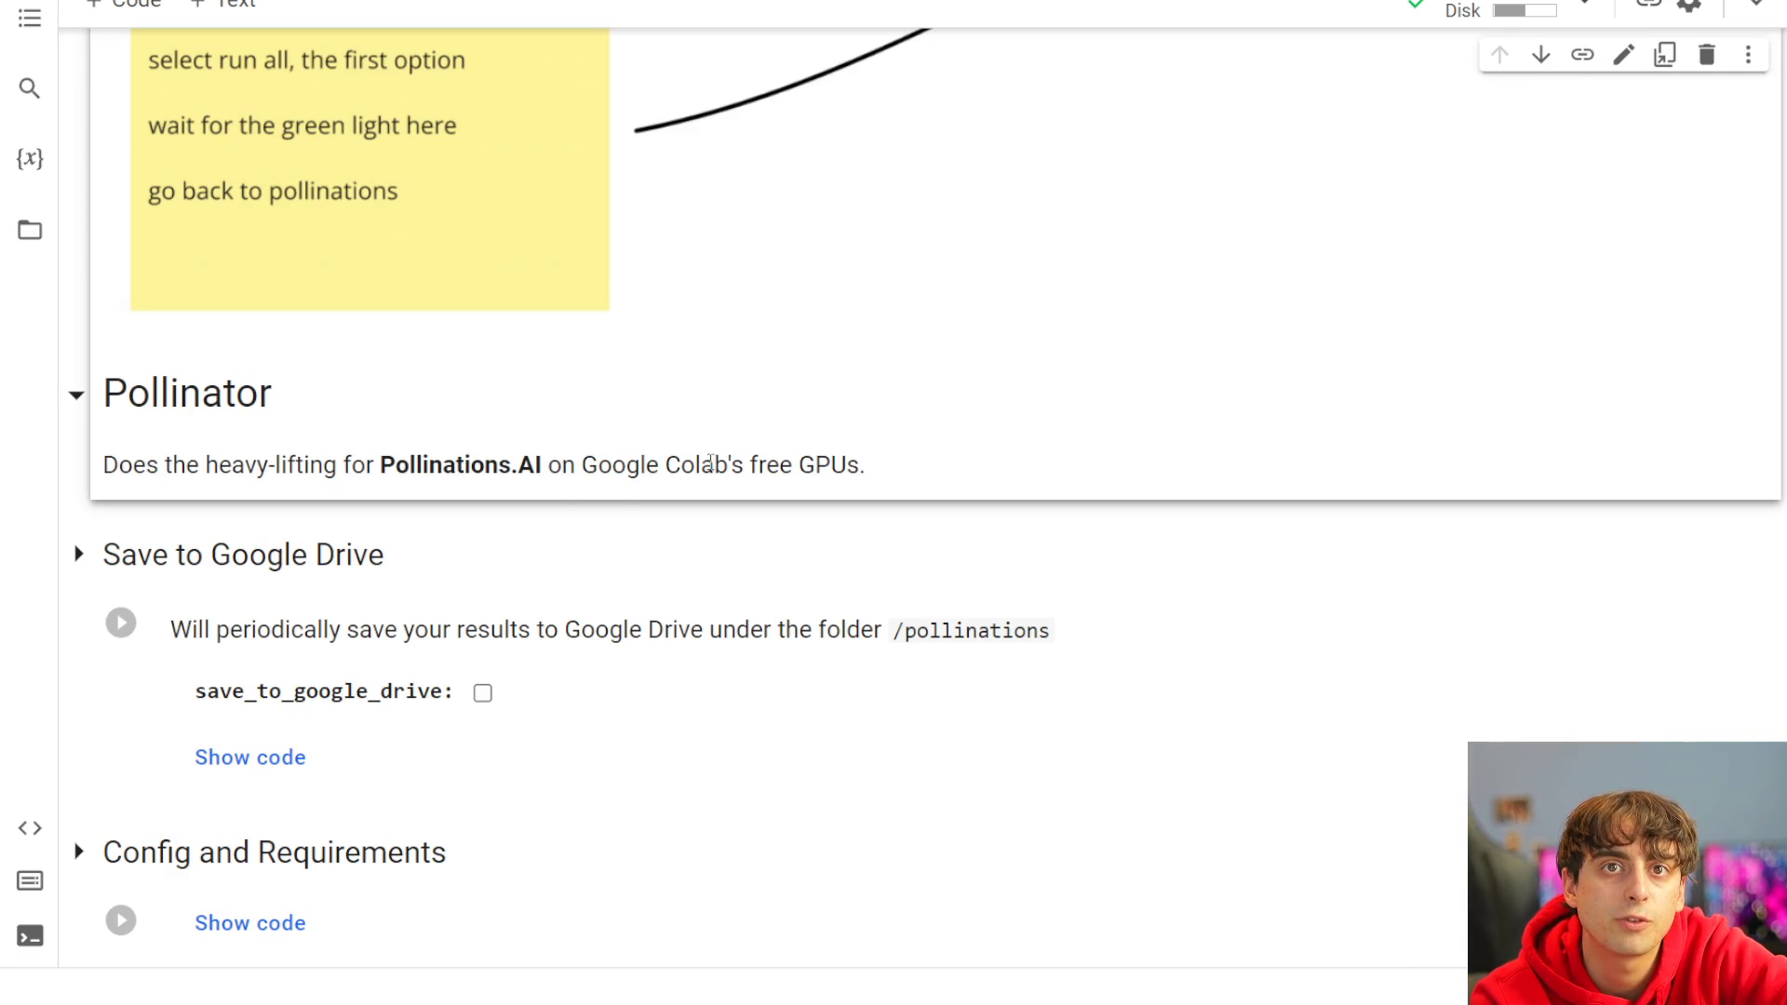
pyautogui.scroll(4, 869, 499)
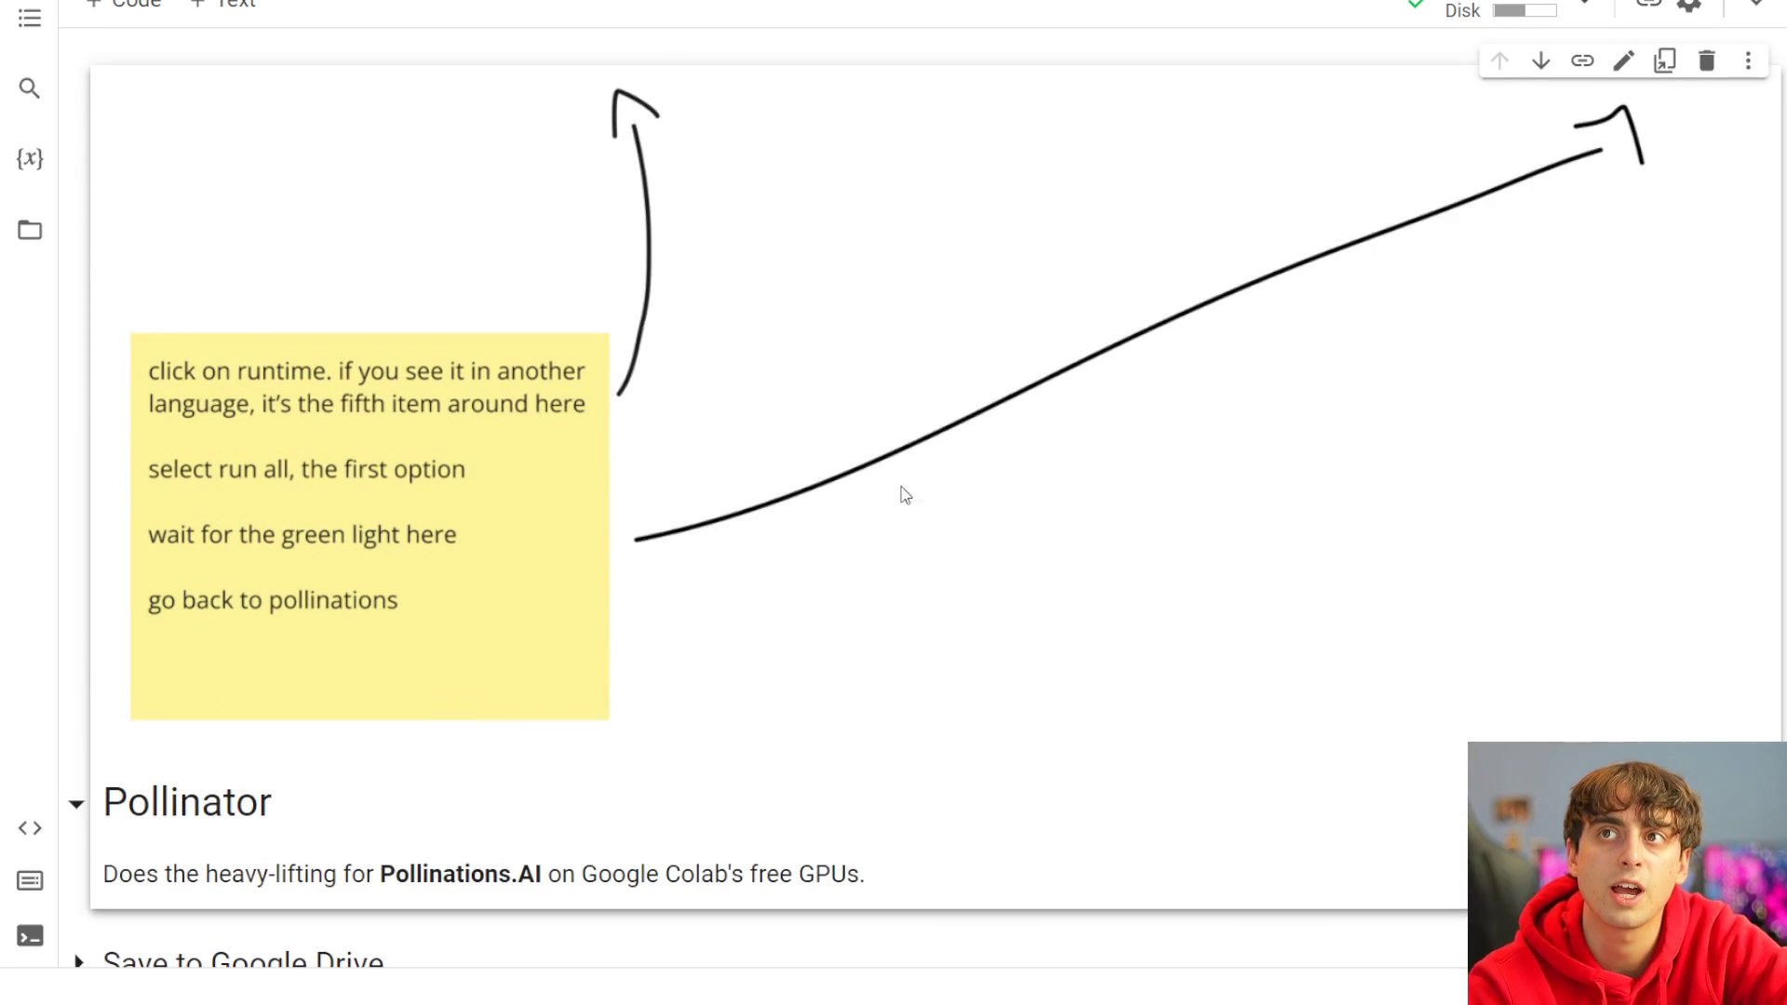
pyautogui.scroll(-5, 901, 494)
pyautogui.click(79, 314)
pyautogui.click(119, 443)
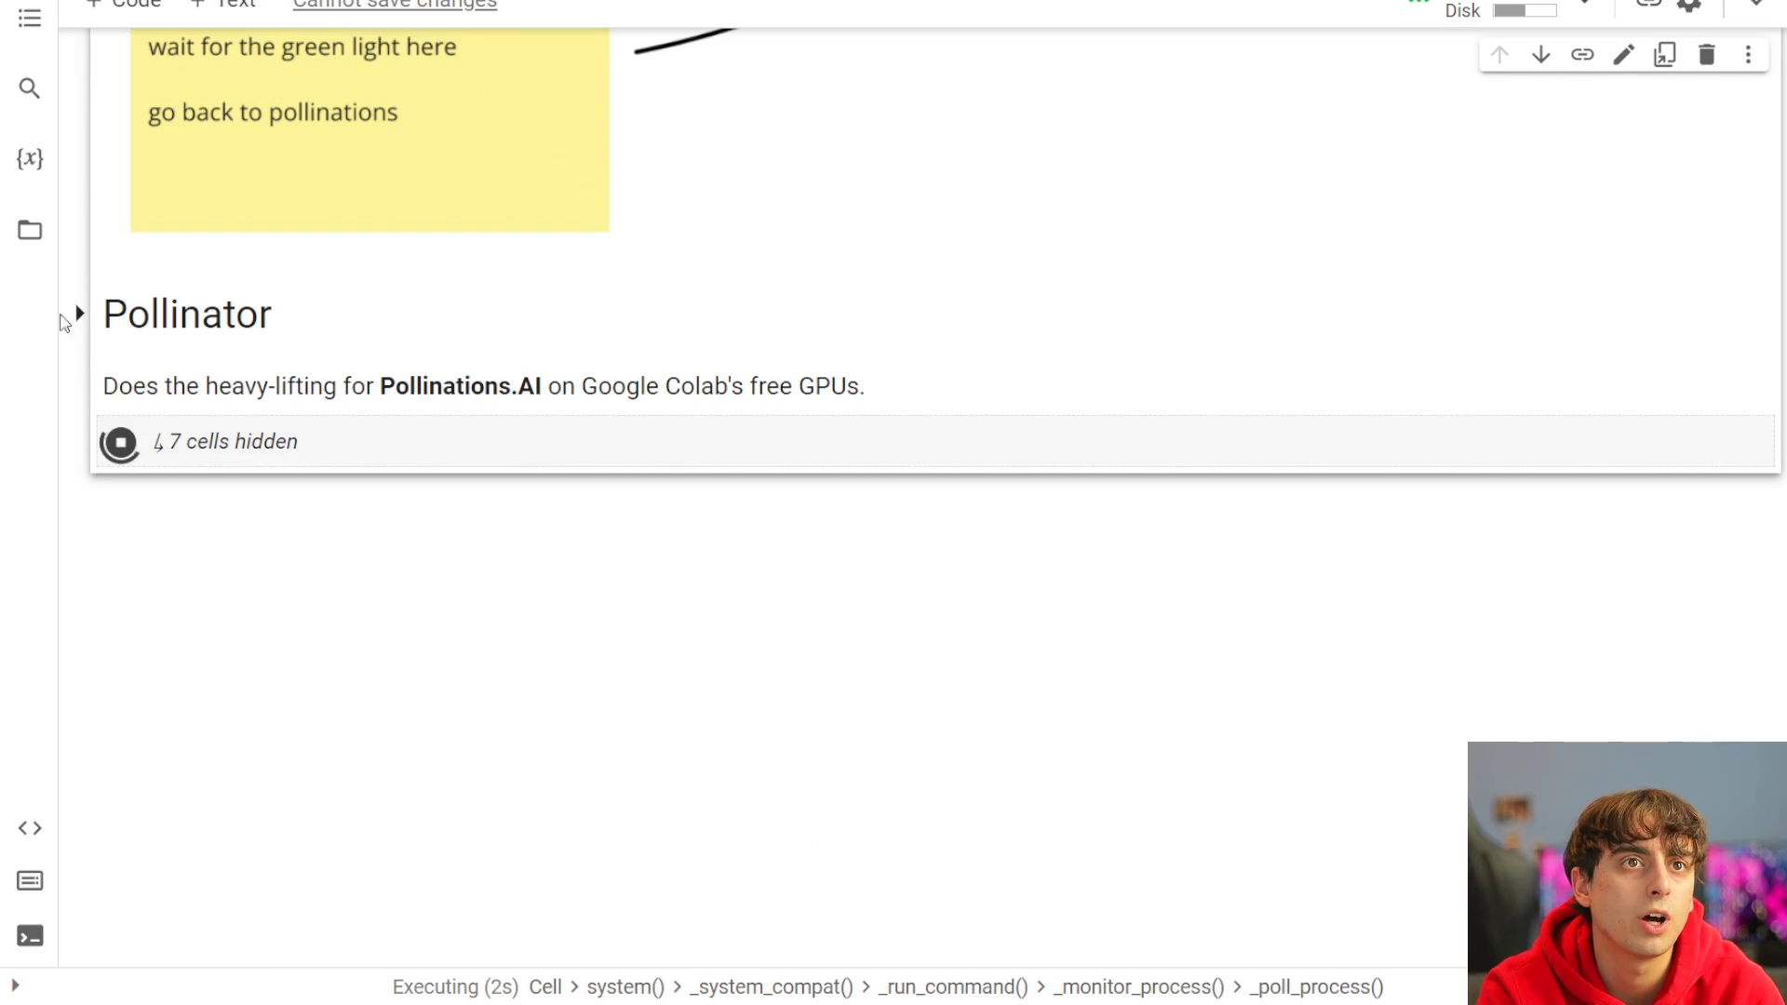
# - Expand the hidden Pollinator section and follow the cells as they execute
pyautogui.click(154, 443)
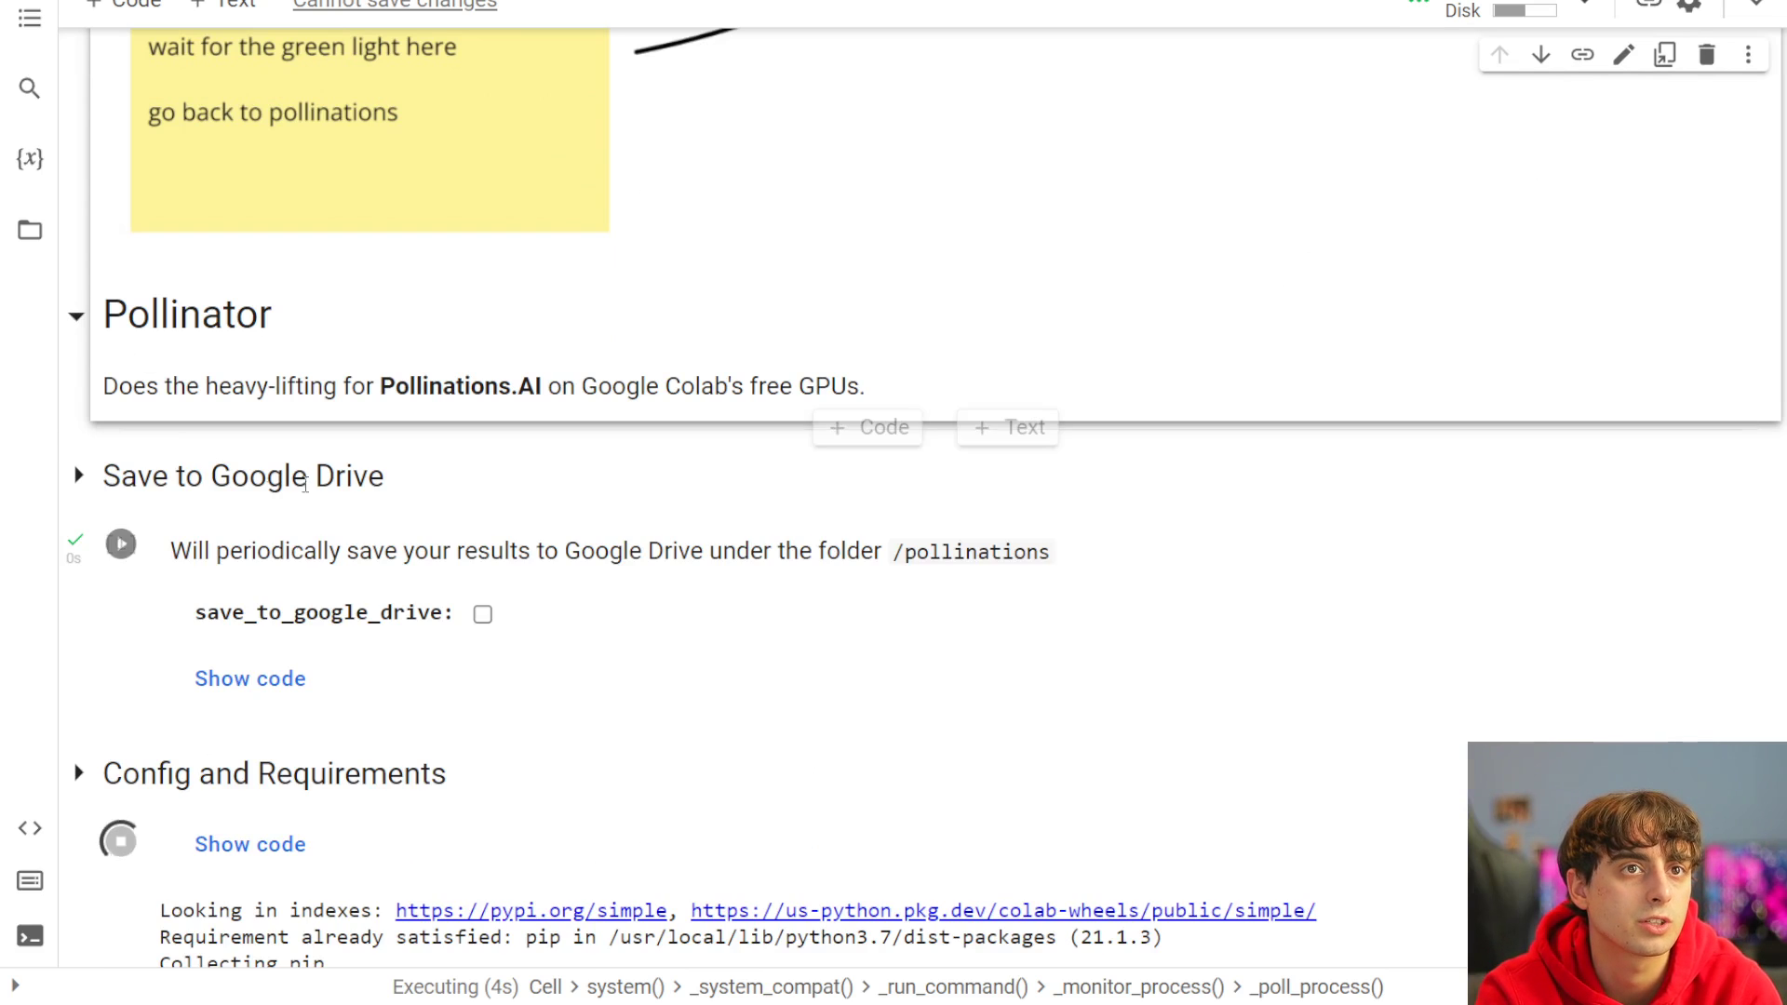
pyautogui.scroll(-3, 307, 531)
pyautogui.scroll(-10, 308, 530)
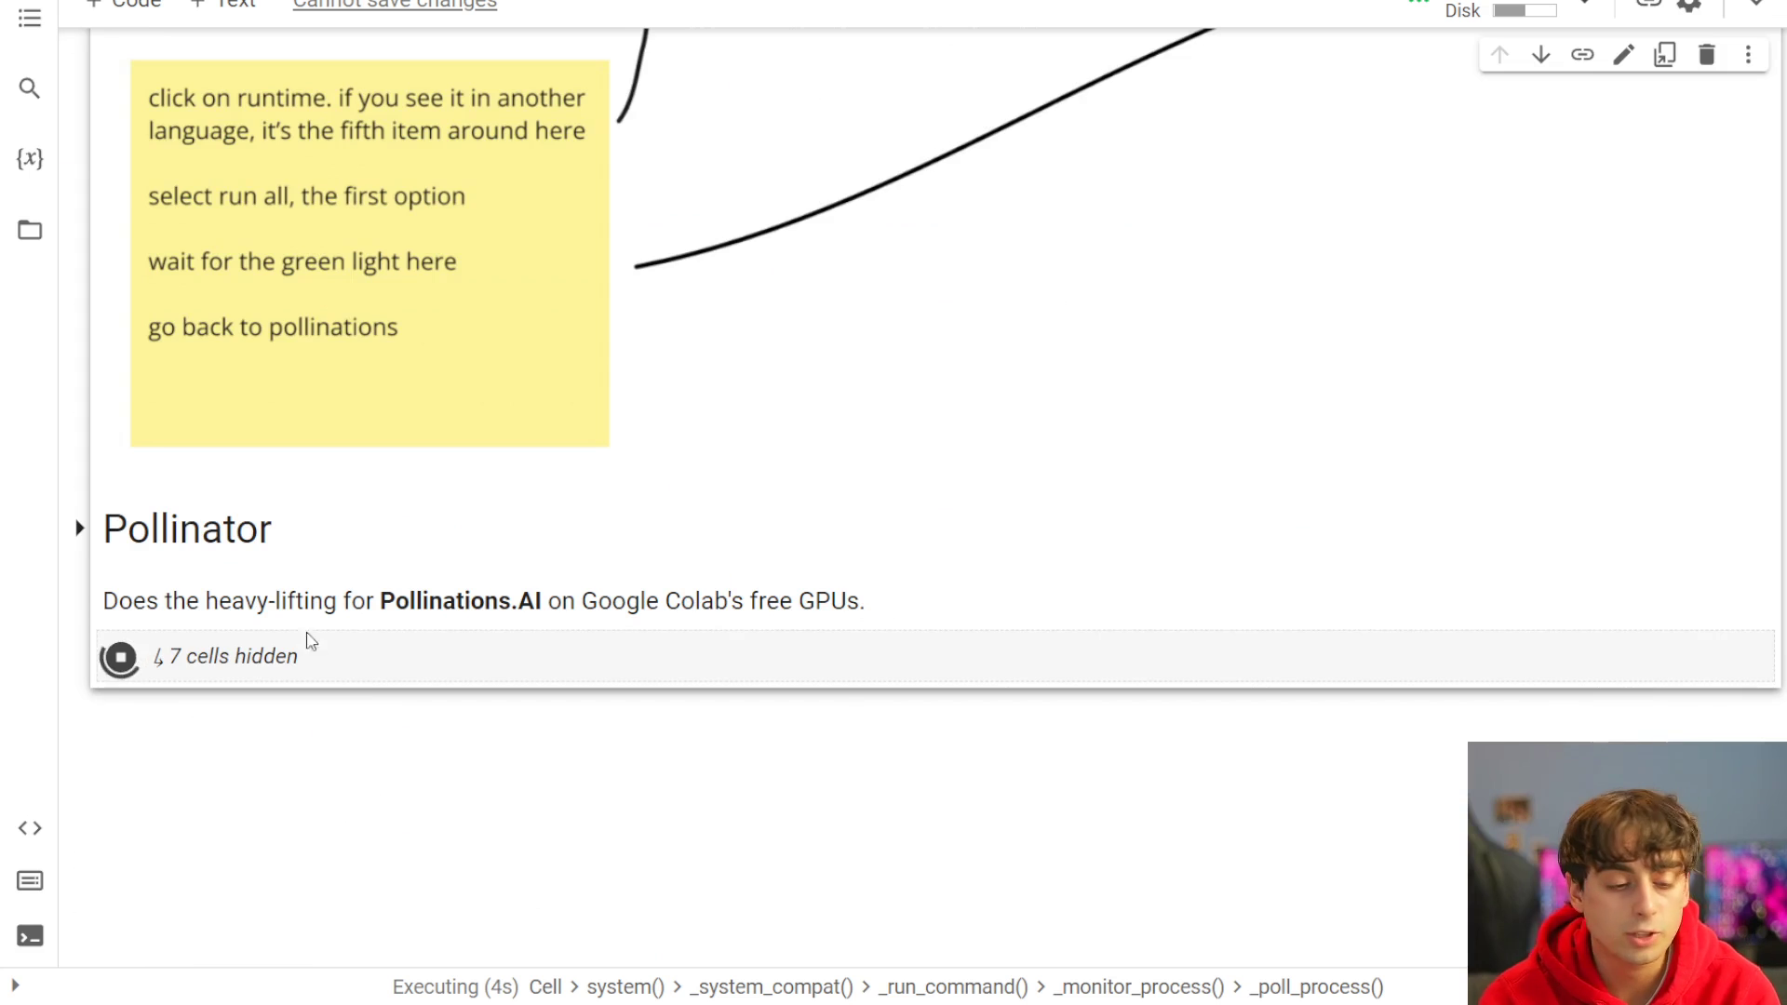
pyautogui.scroll(3, 382, 658)
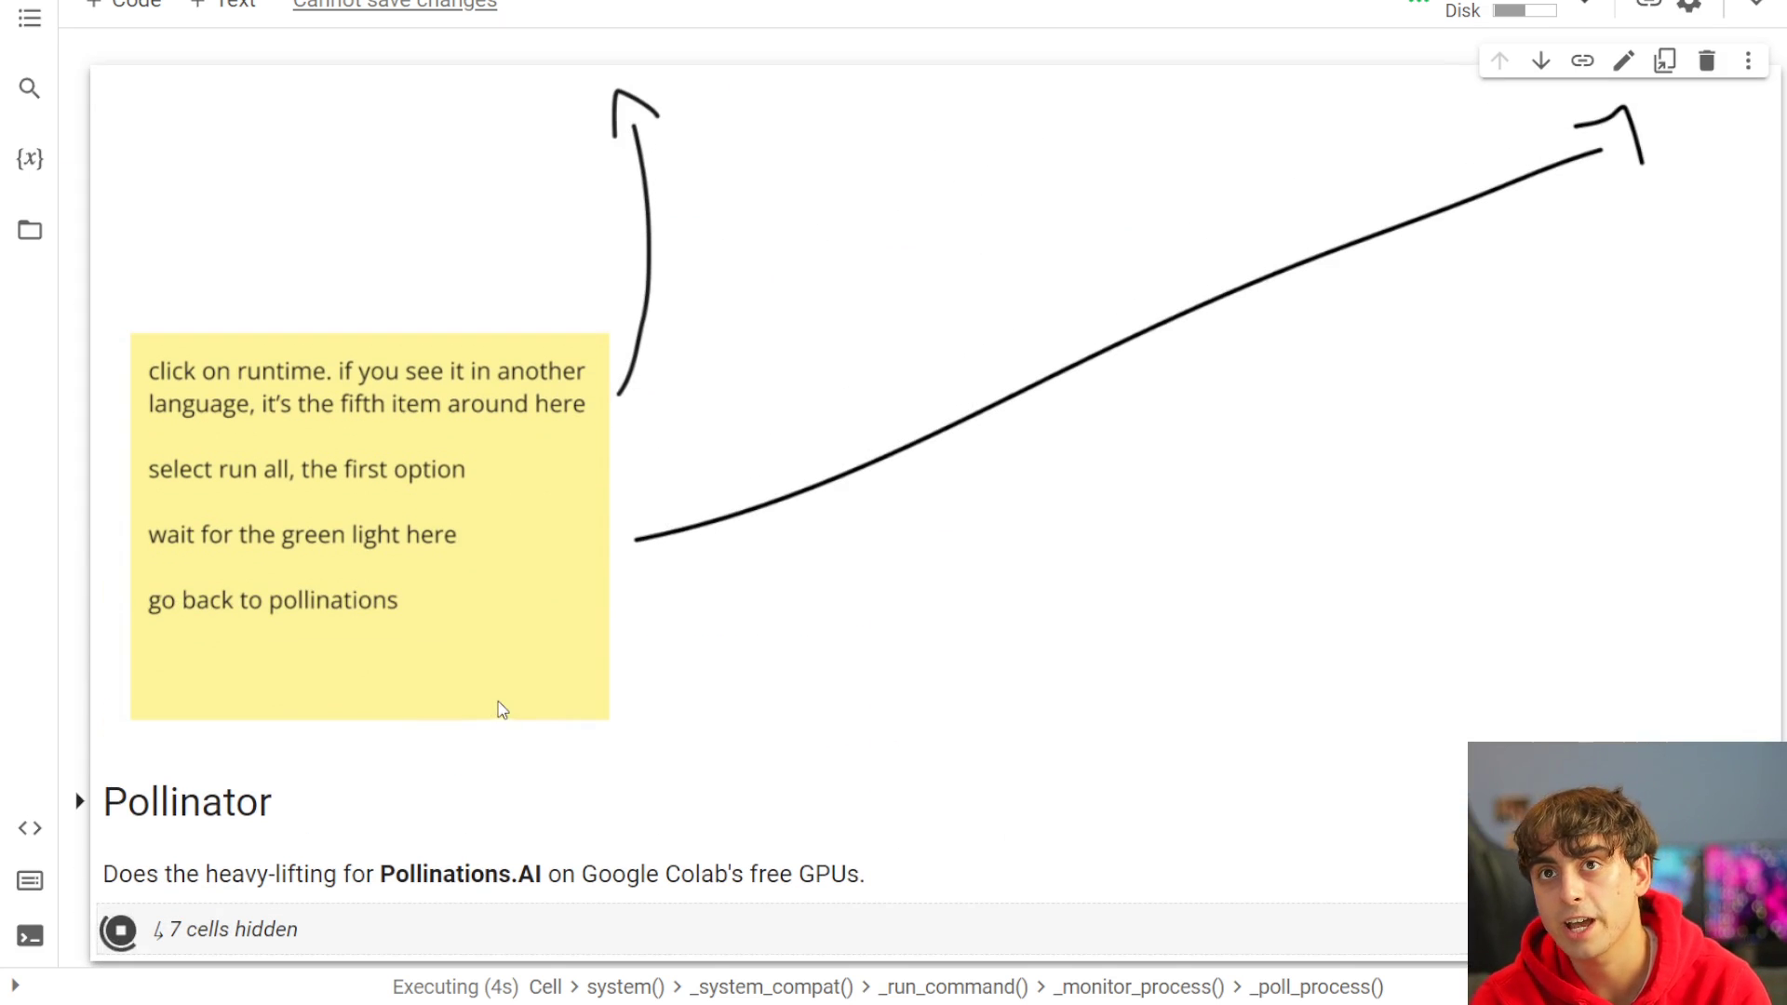
pyautogui.scroll(-2, 483, 726)
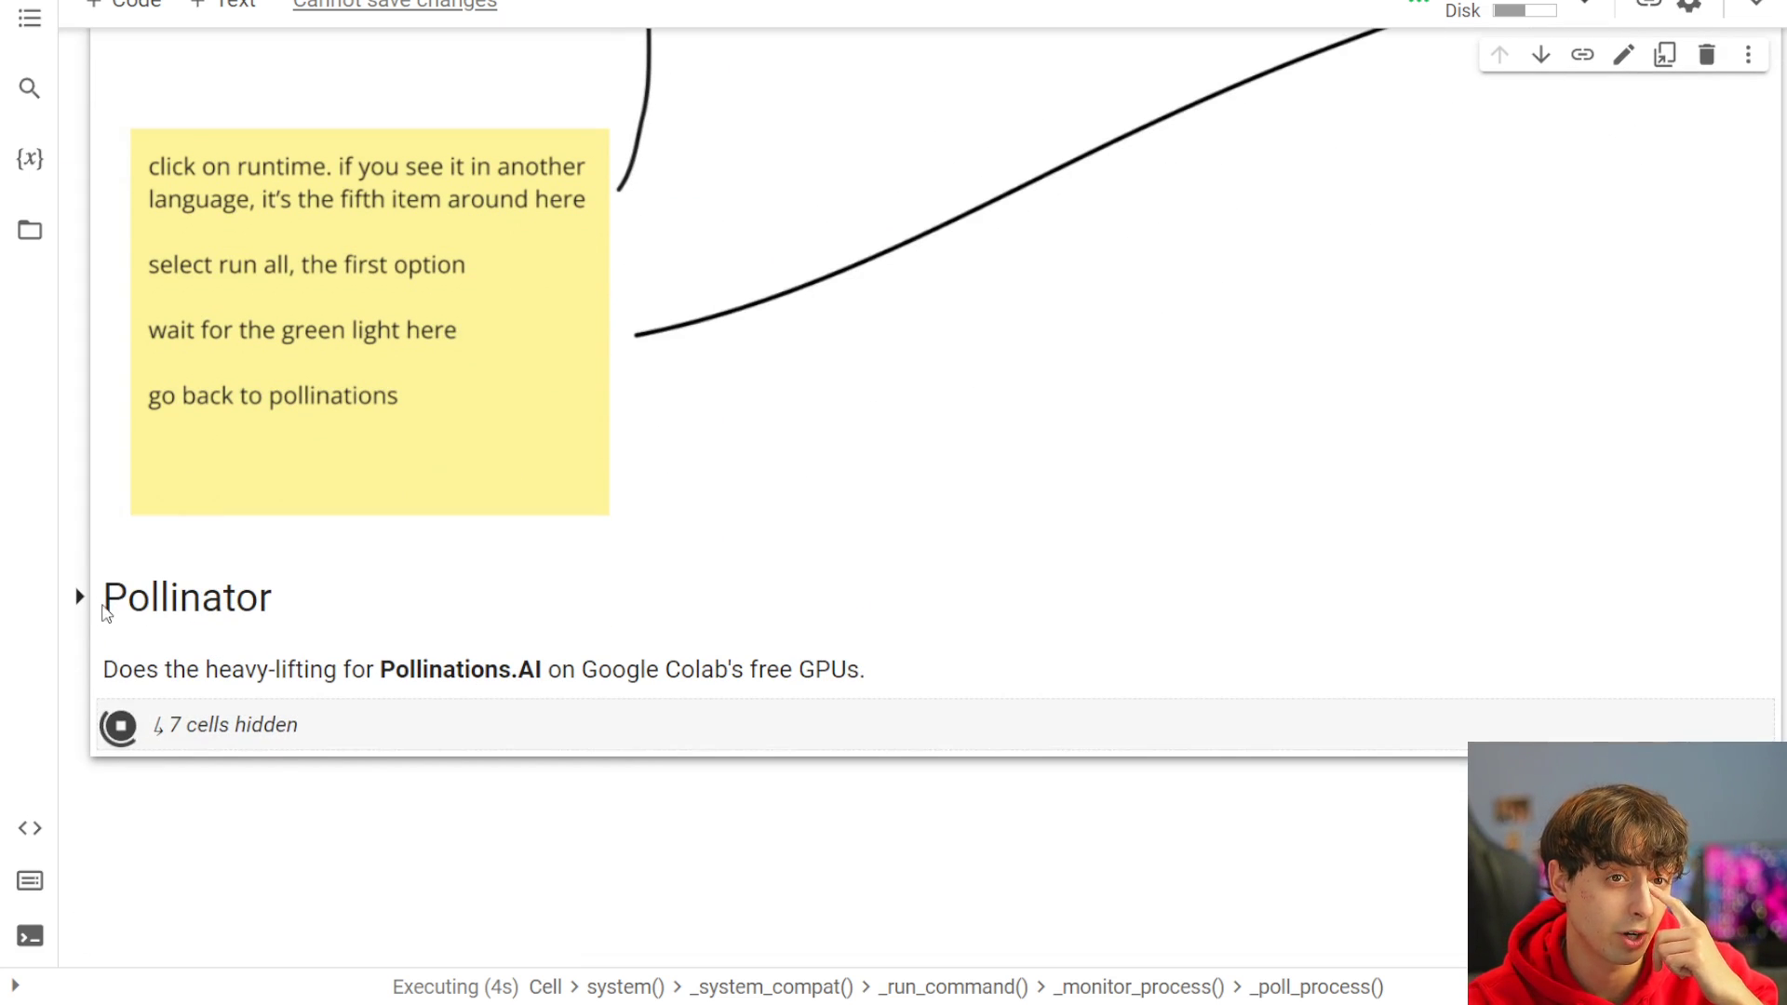
pyautogui.click(79, 598)
pyautogui.scroll(-2, 212, 622)
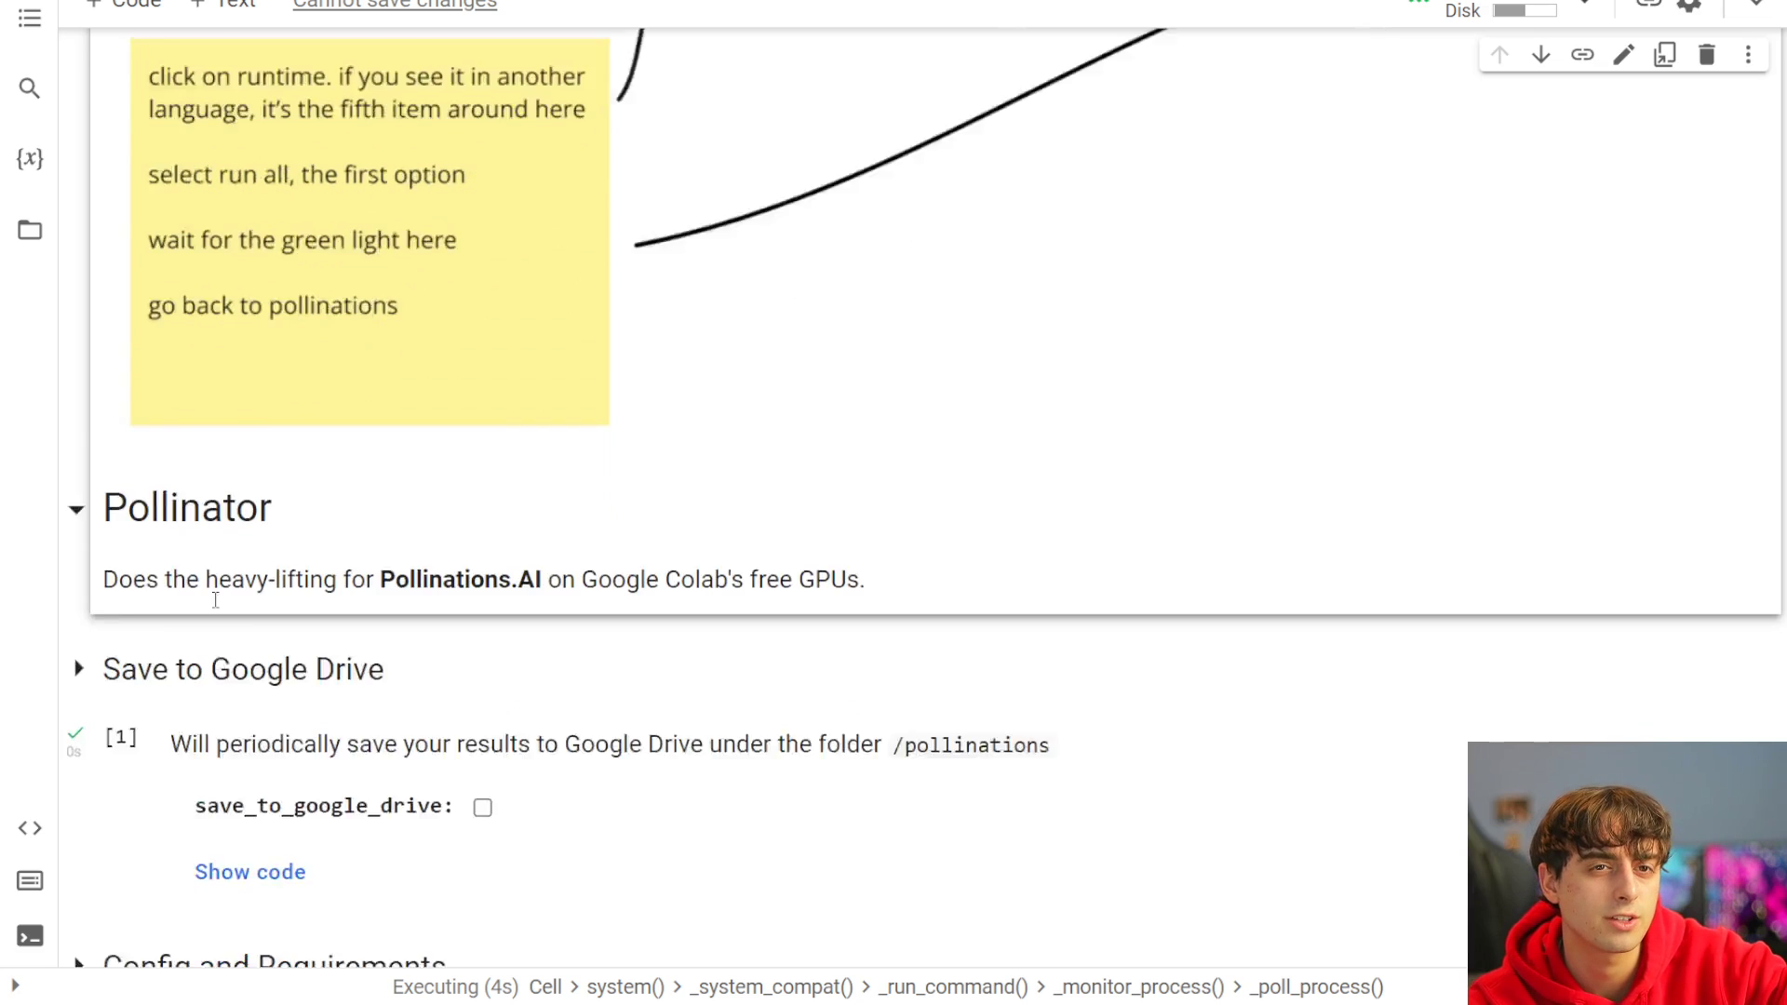
pyautogui.scroll(-8, 188, 571)
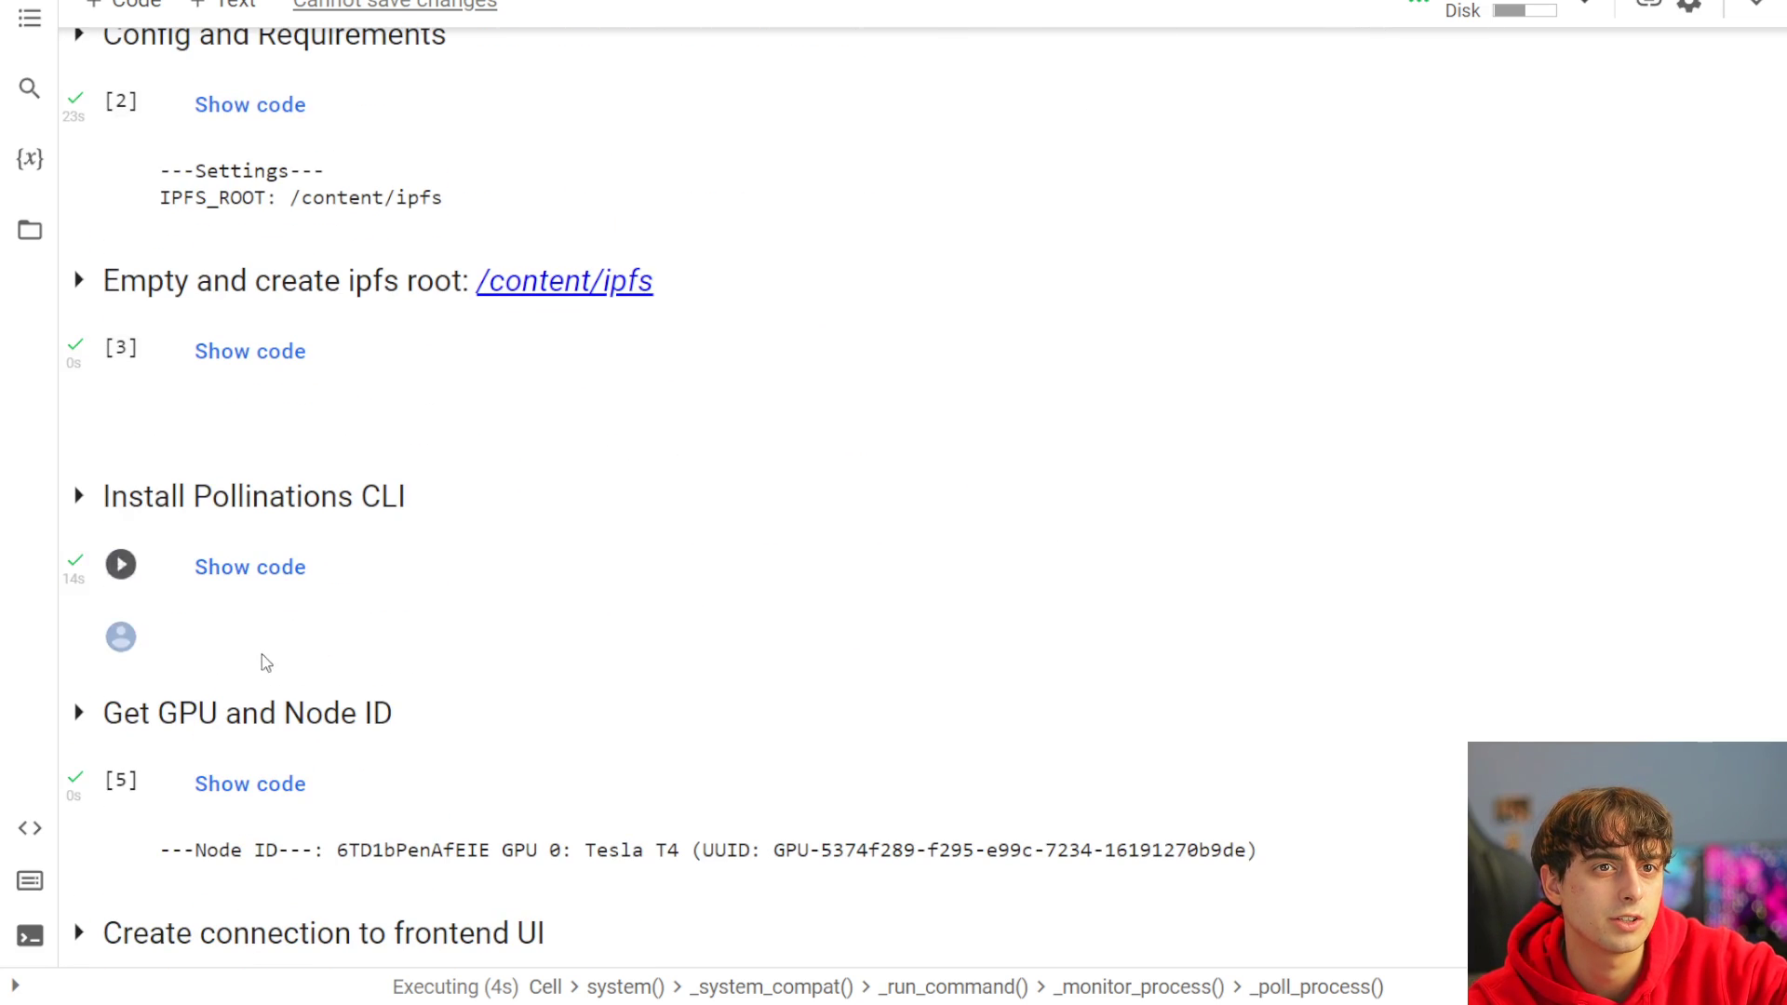
pyautogui.scroll(-2, 273, 719)
pyautogui.scroll(-9, 274, 719)
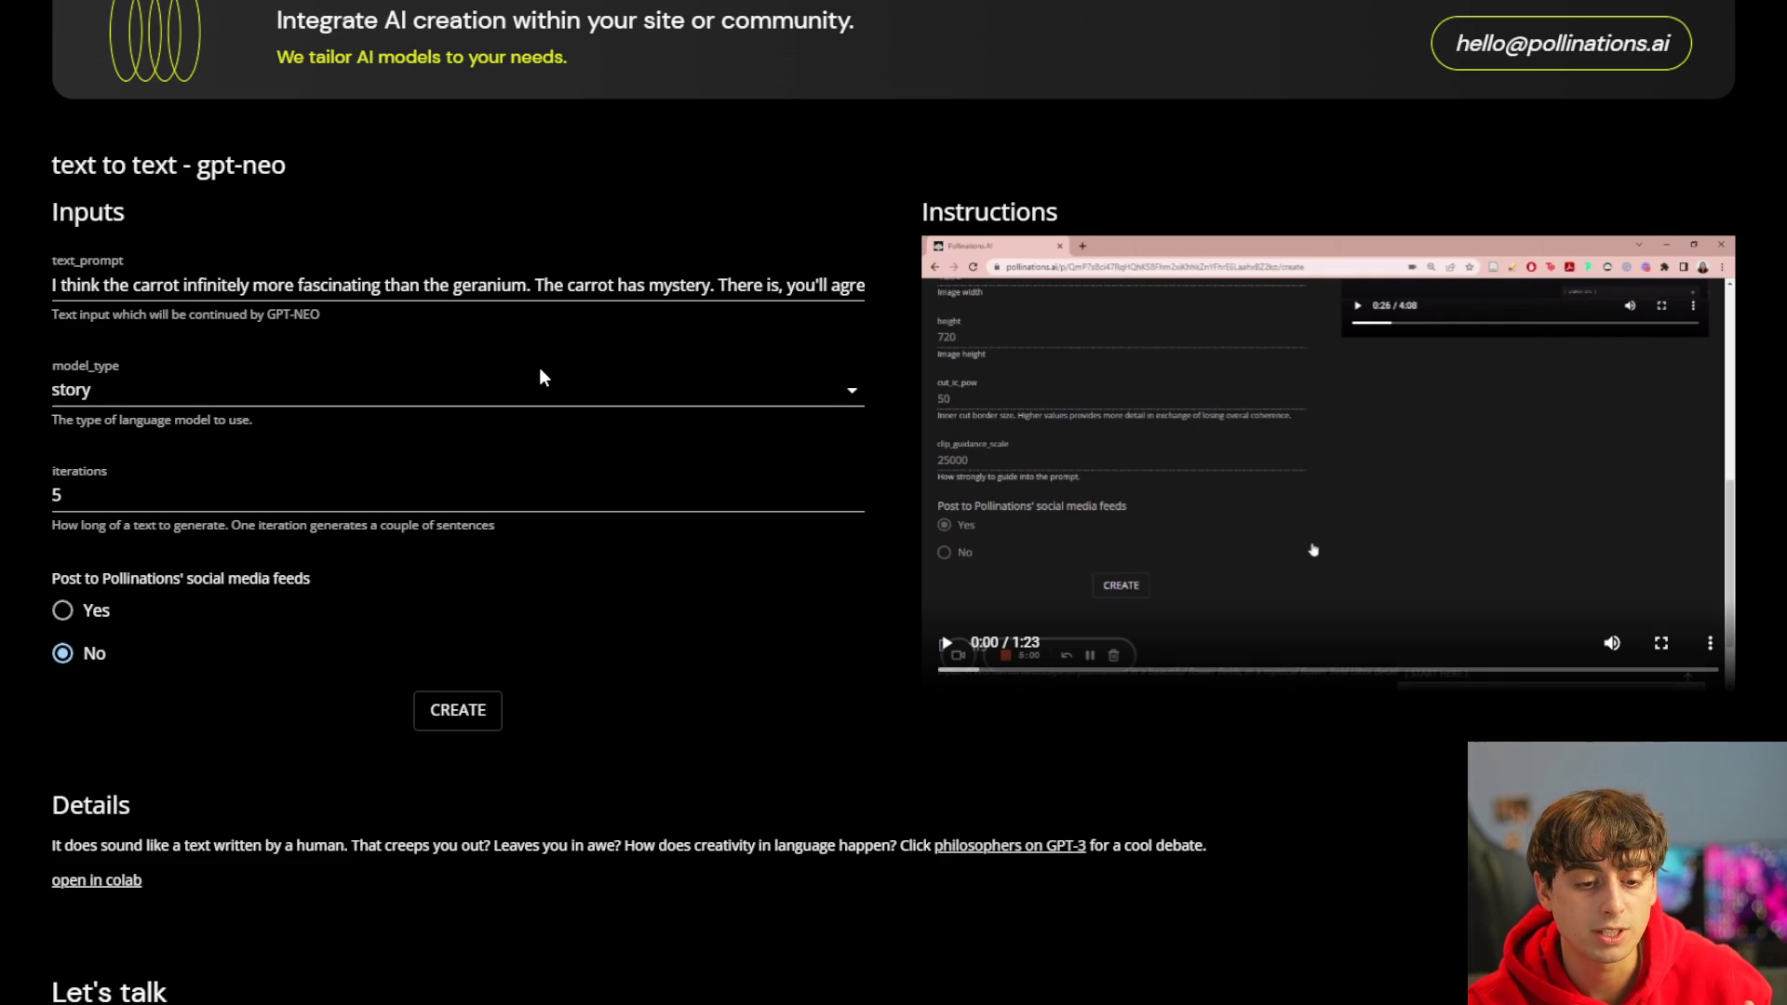
# - Clear the existing carrot prompt and keep story as the model type
pyautogui.click(57, 288)
pyautogui.hotkey('ctrl', 'a')
pyautogui.press('BackSpace')
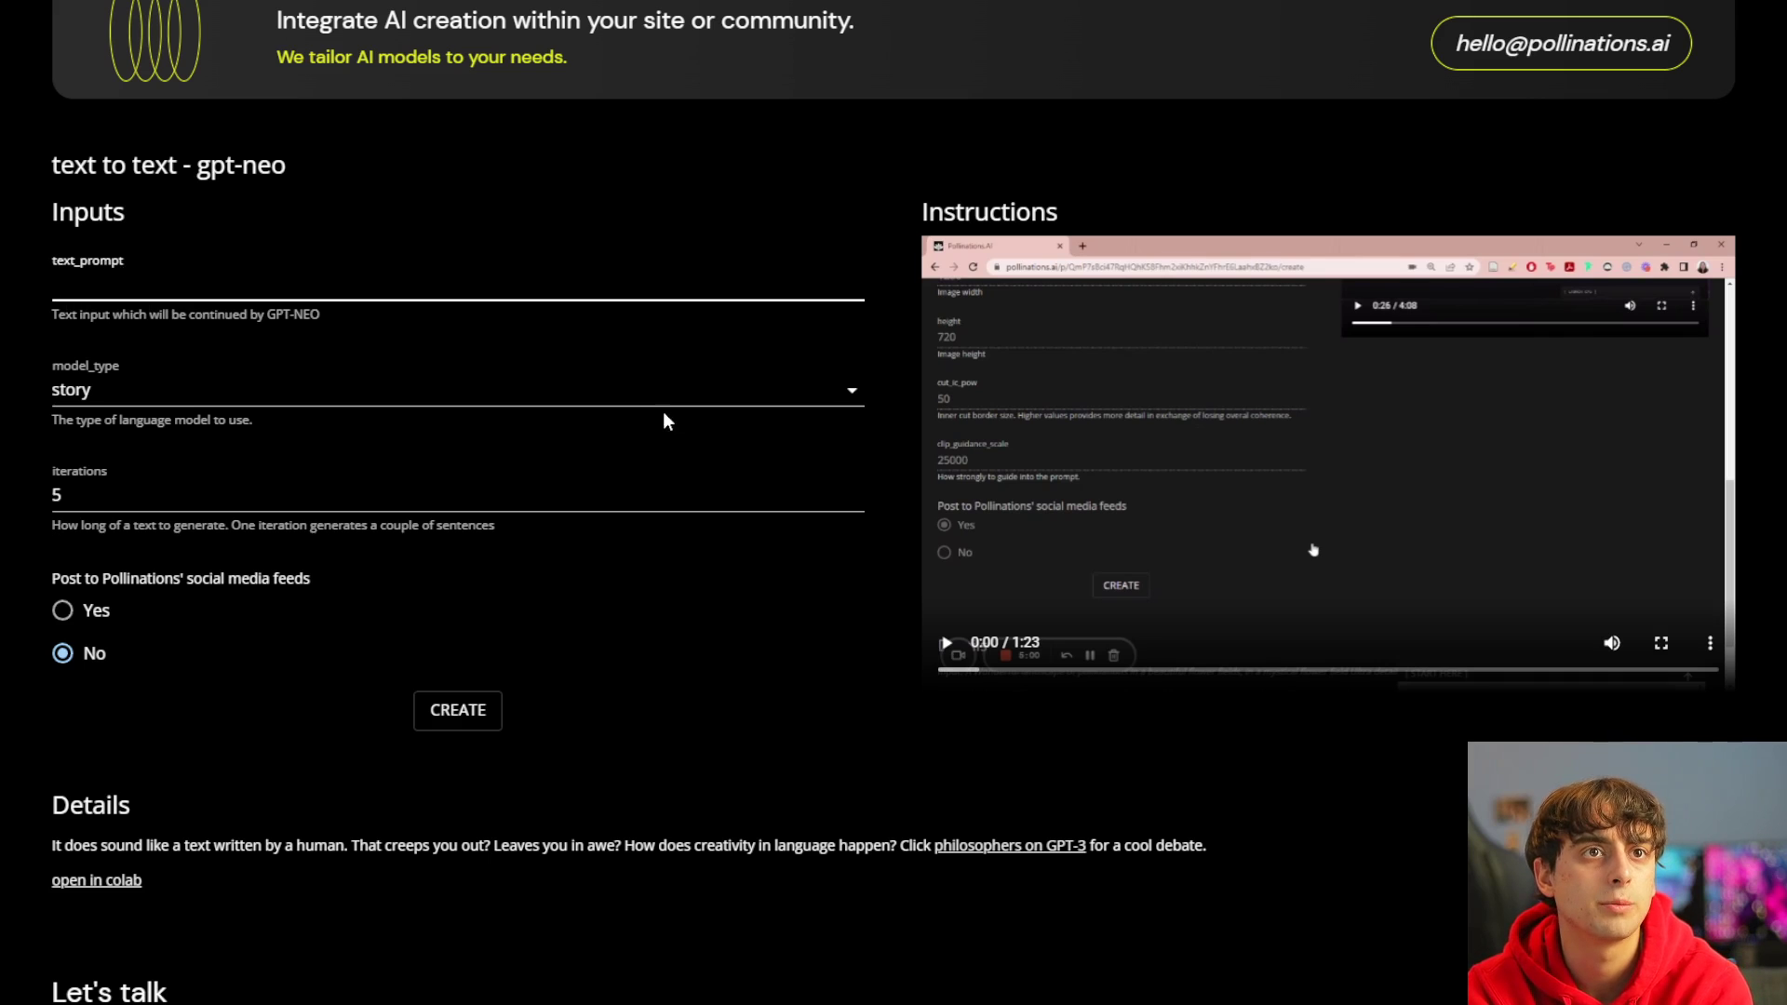
pyautogui.click(726, 389)
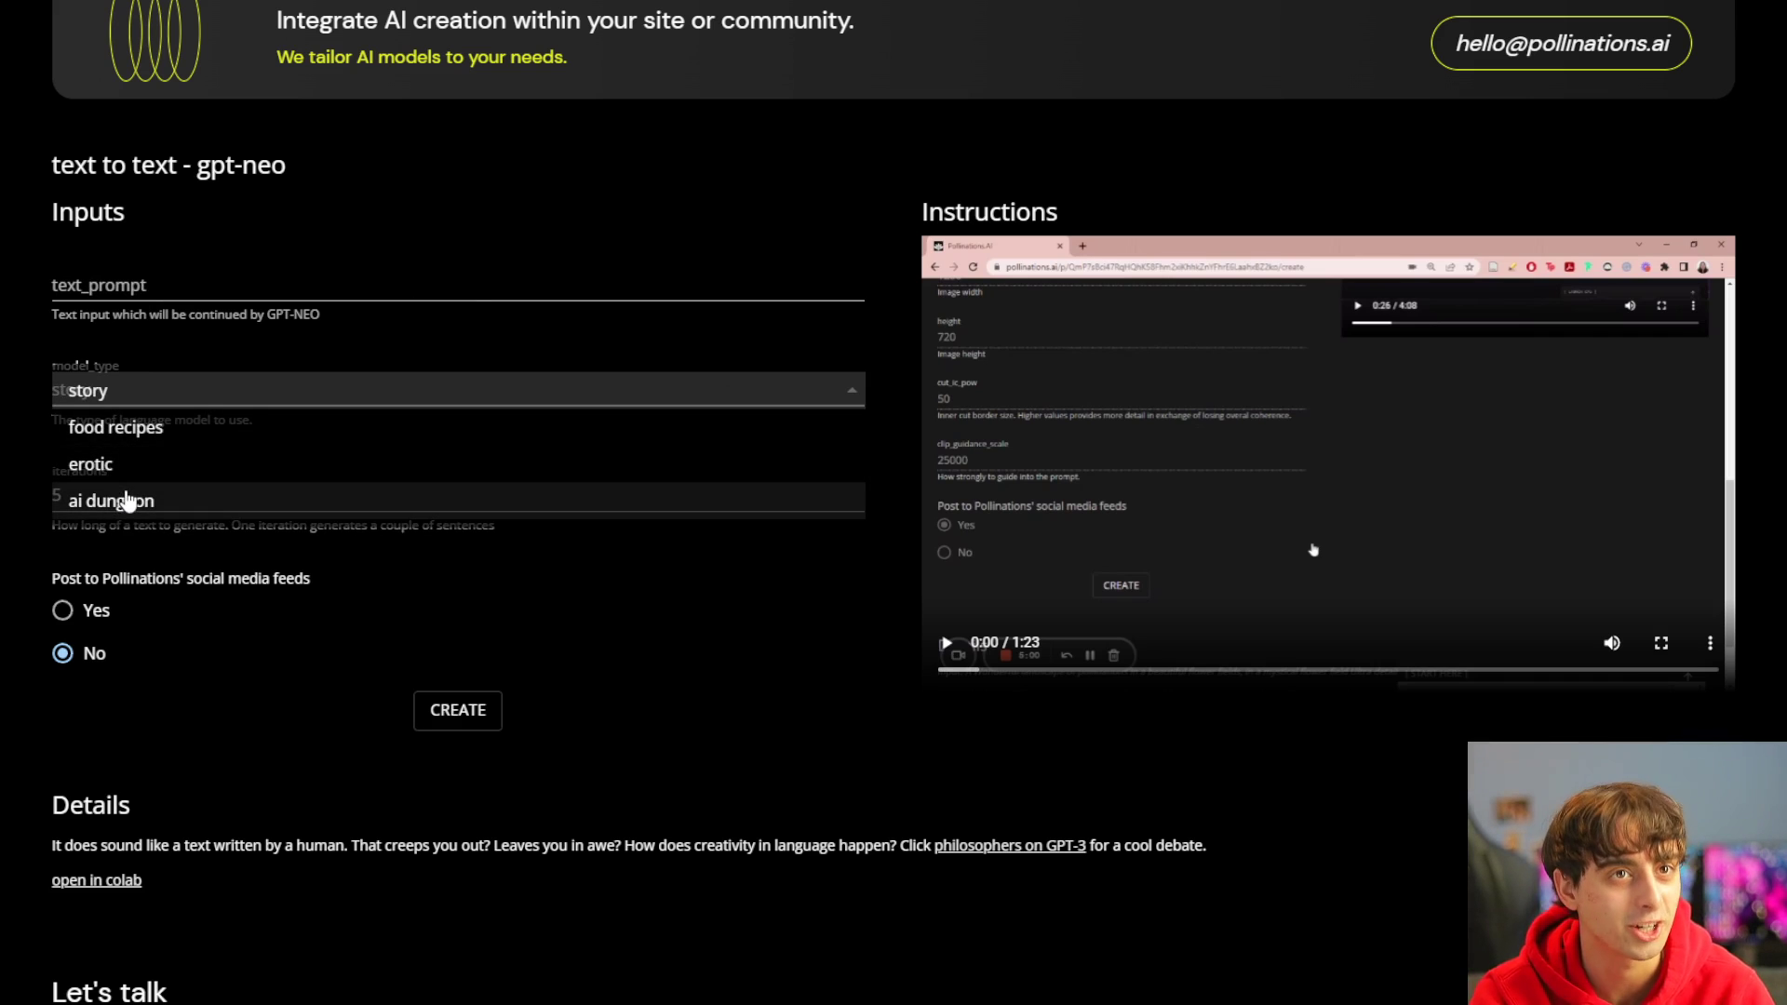
pyautogui.click(103, 391)
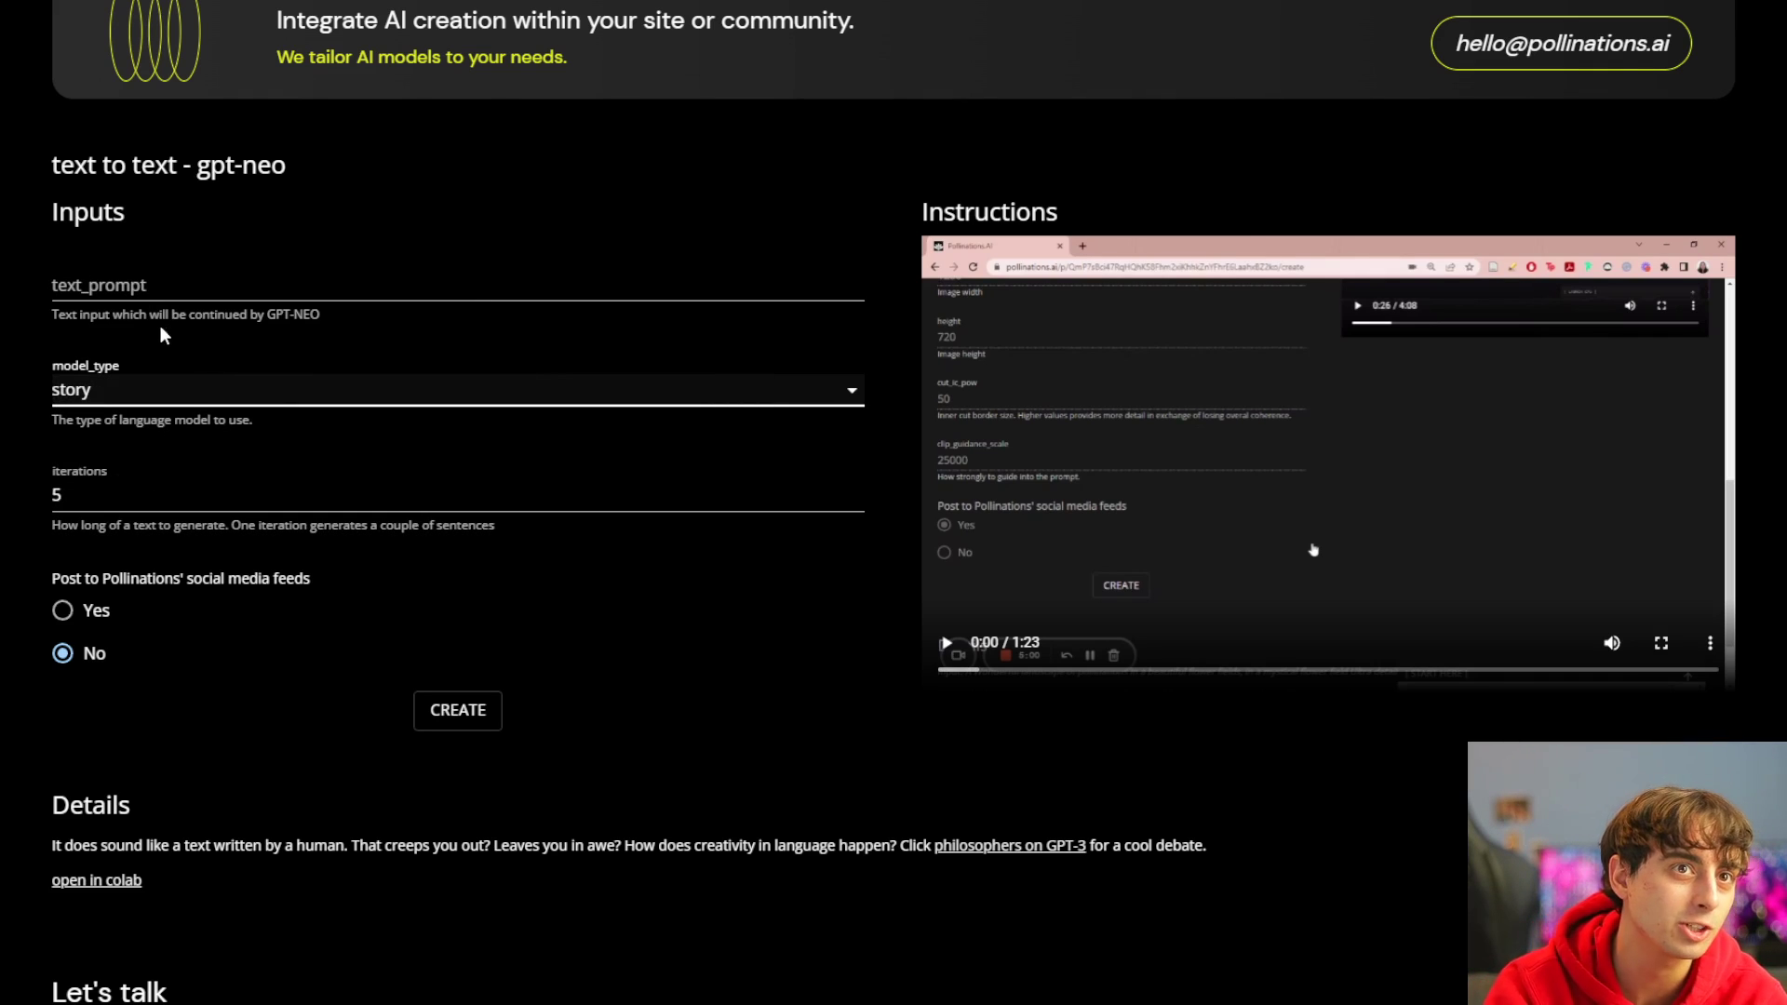
# - Enter the pineapple-and-lemon beach sentence as the prompt and press CREATE
pyautogui.click(209, 292)
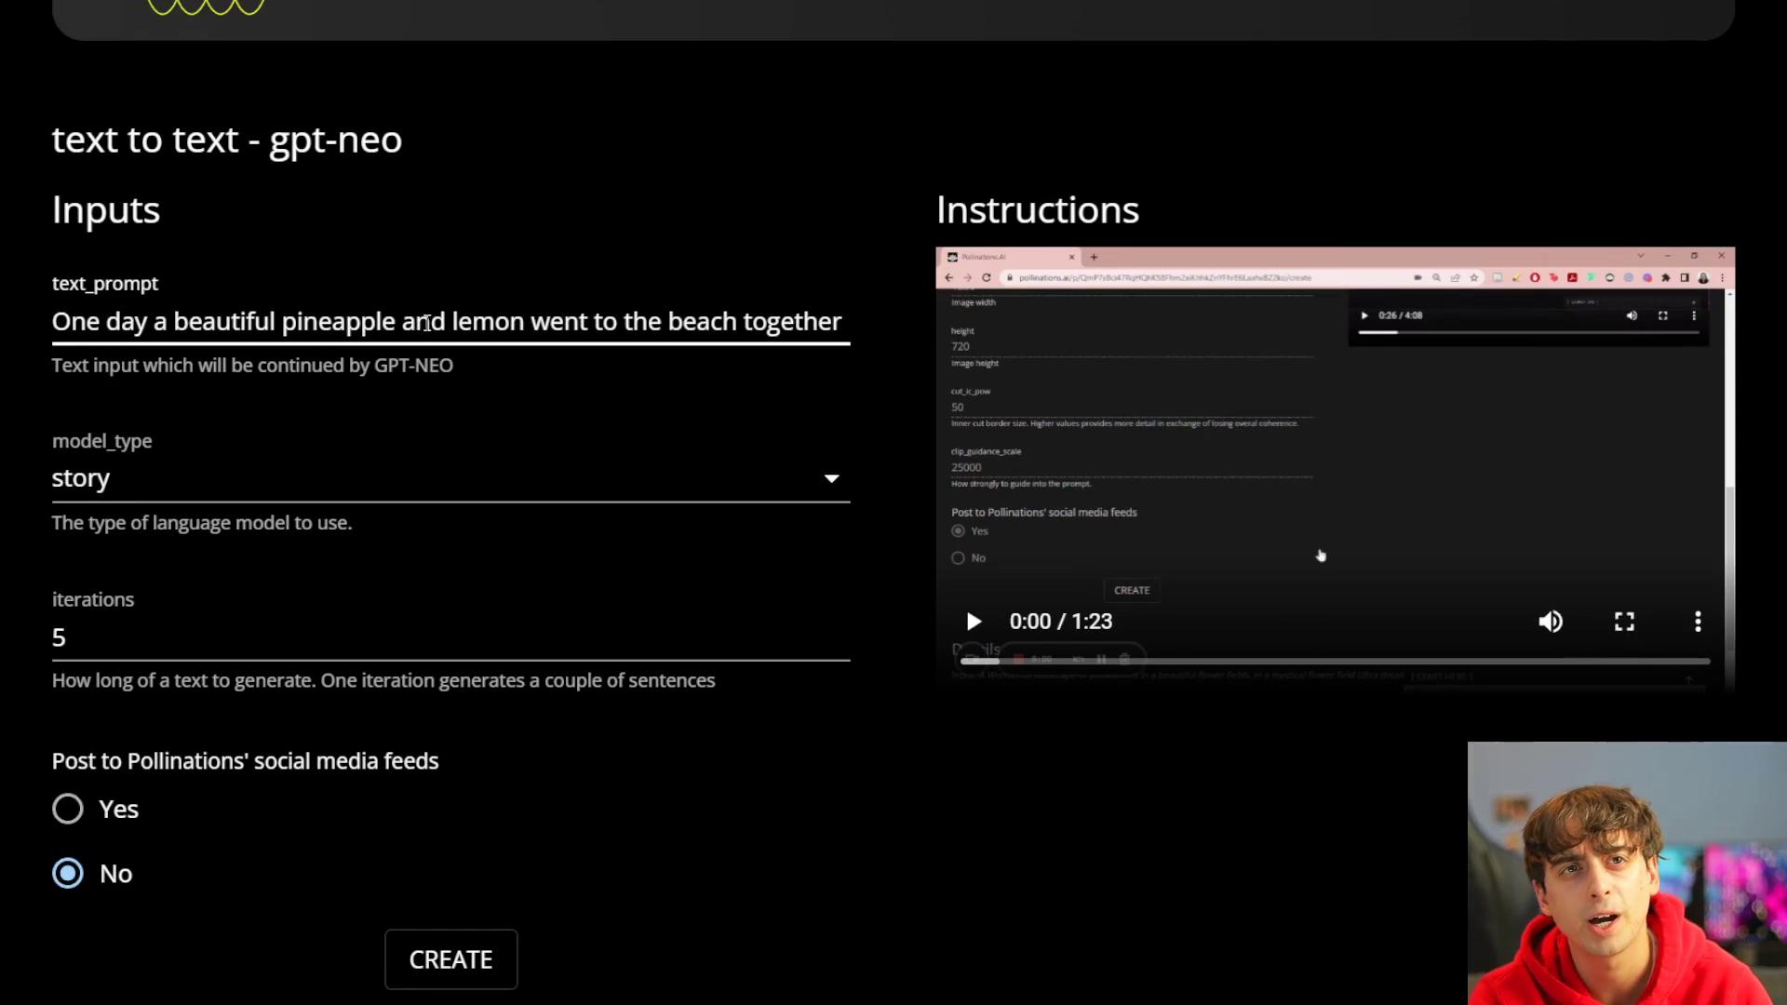
pyautogui.scroll(-2, 239, 559)
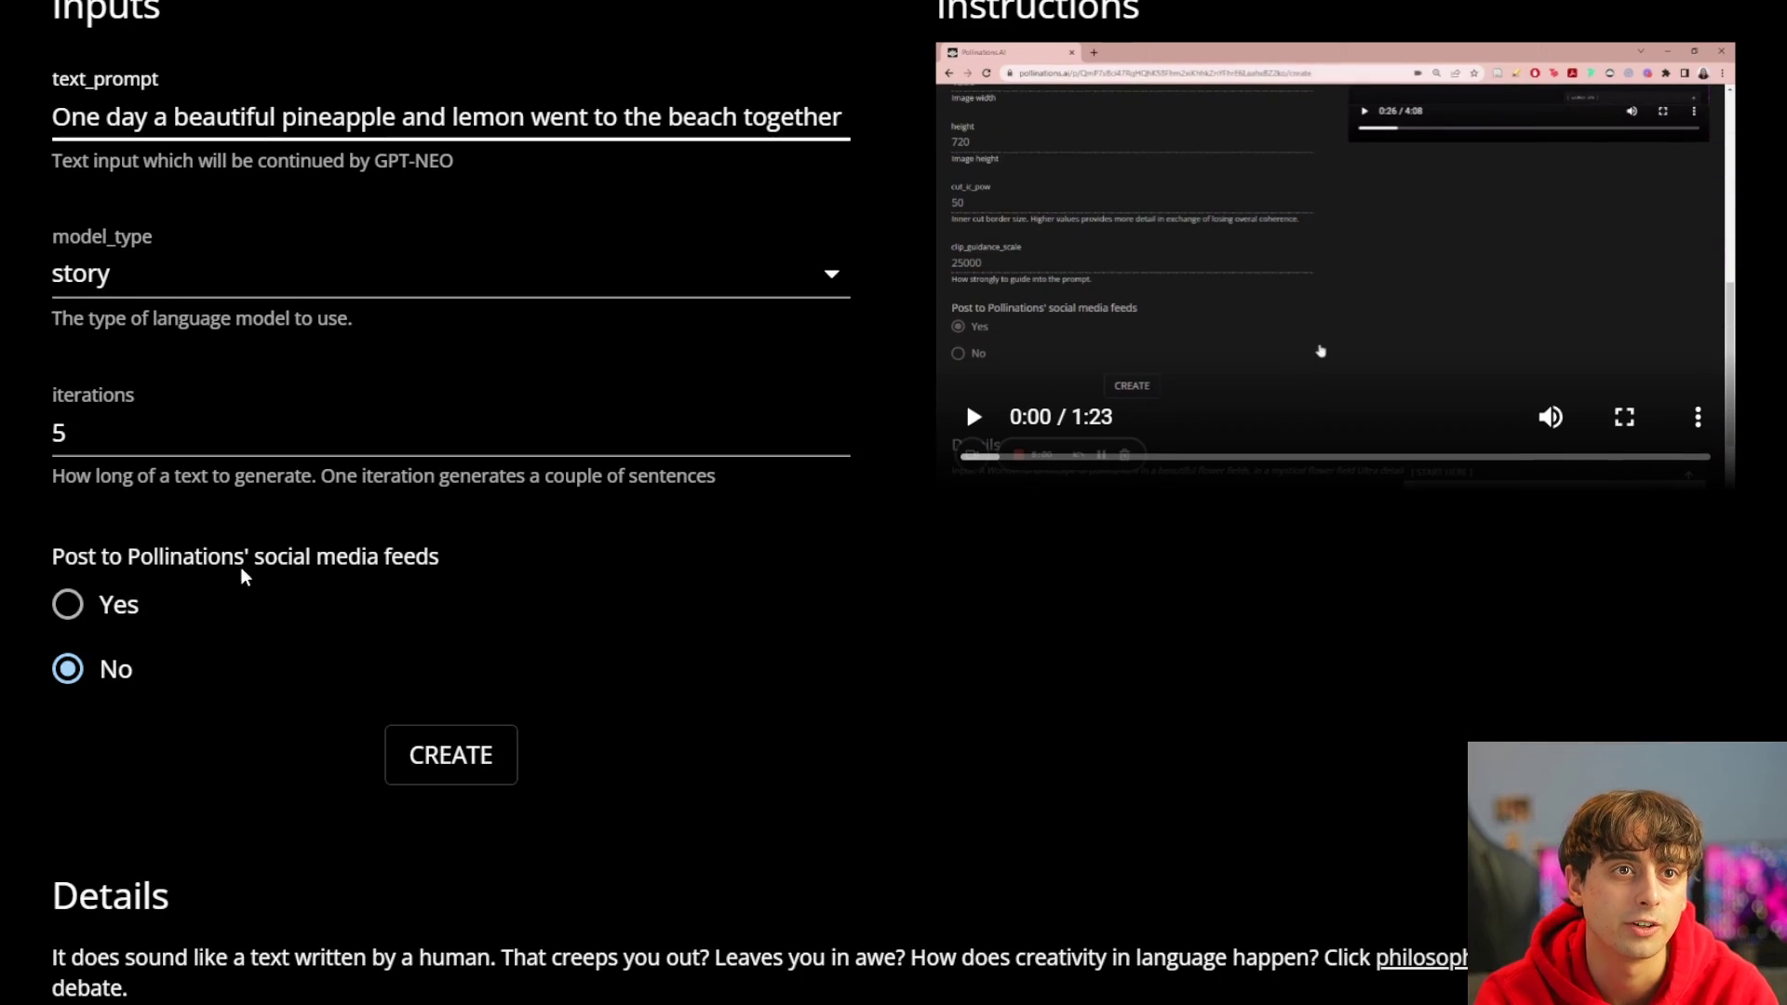
pyautogui.scroll(-2, 280, 605)
pyautogui.click(433, 568)
# - Wait for the GPT-NEO job to reach 33%, then return to the Colab notebook
pyautogui.scroll(-2, 618, 599)
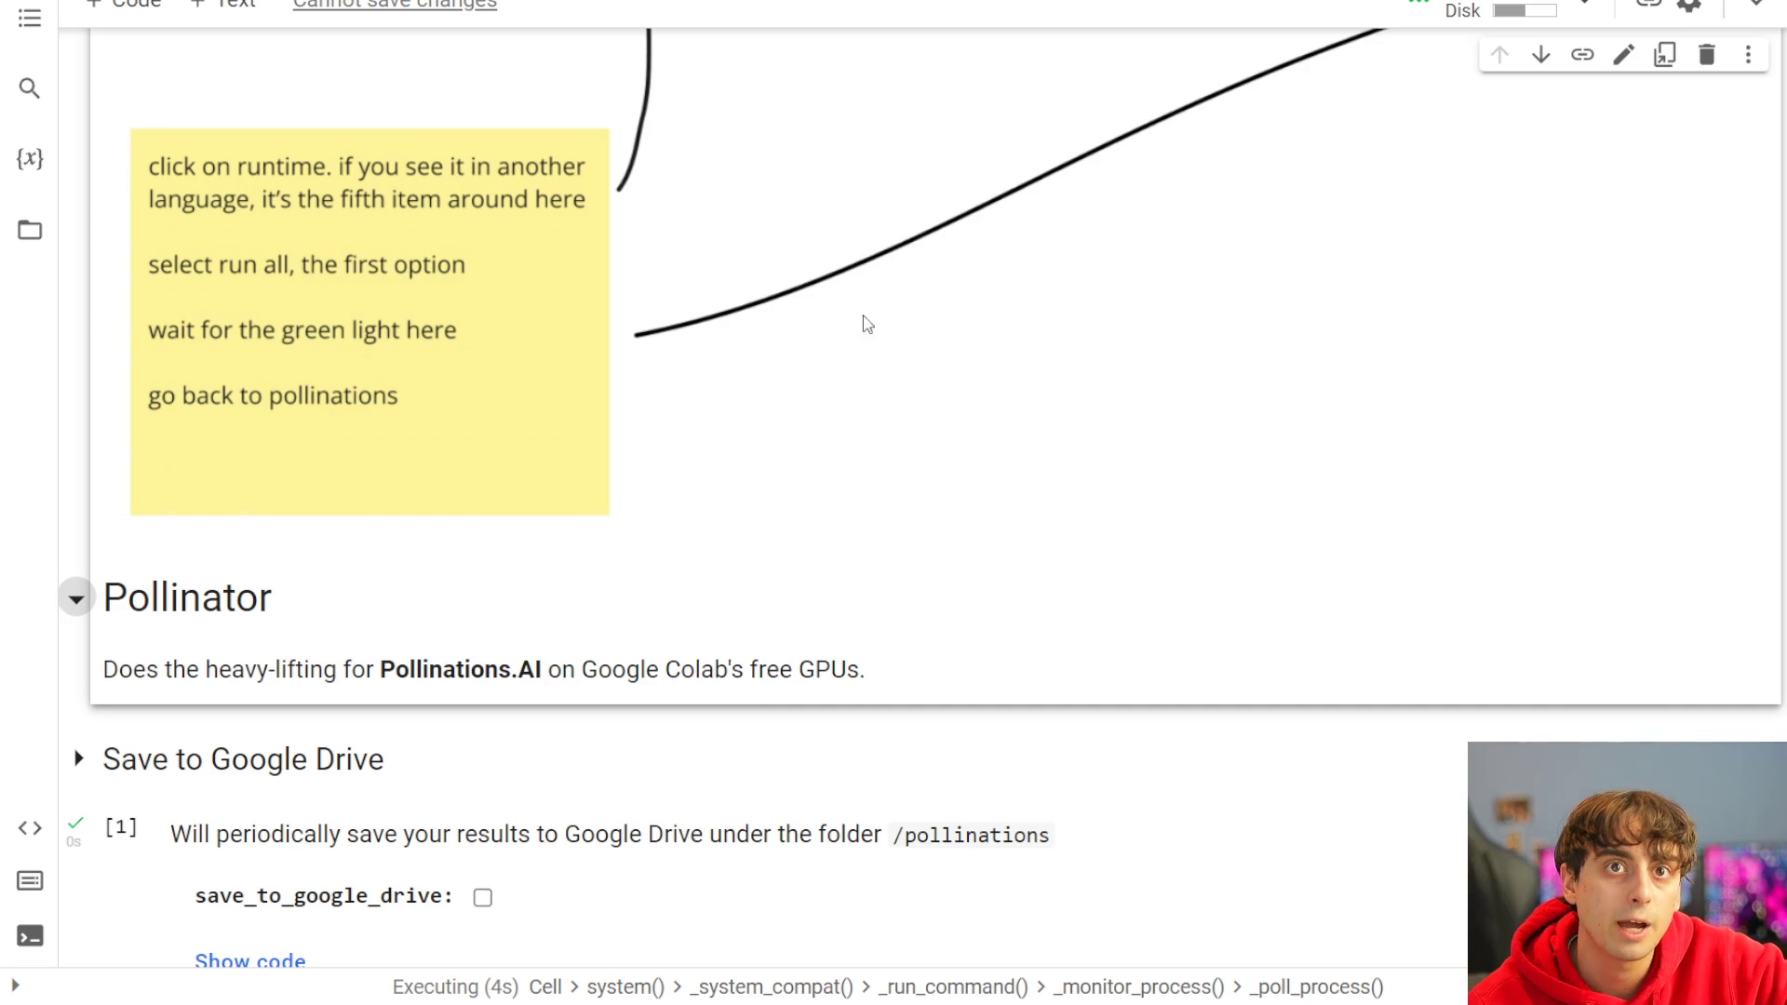
pyautogui.scroll(1, 758, 708)
# - Scroll the Colab output to the gpt-neo-2.7B-picard download, extraction and Response 3
pyautogui.scroll(2, 758, 707)
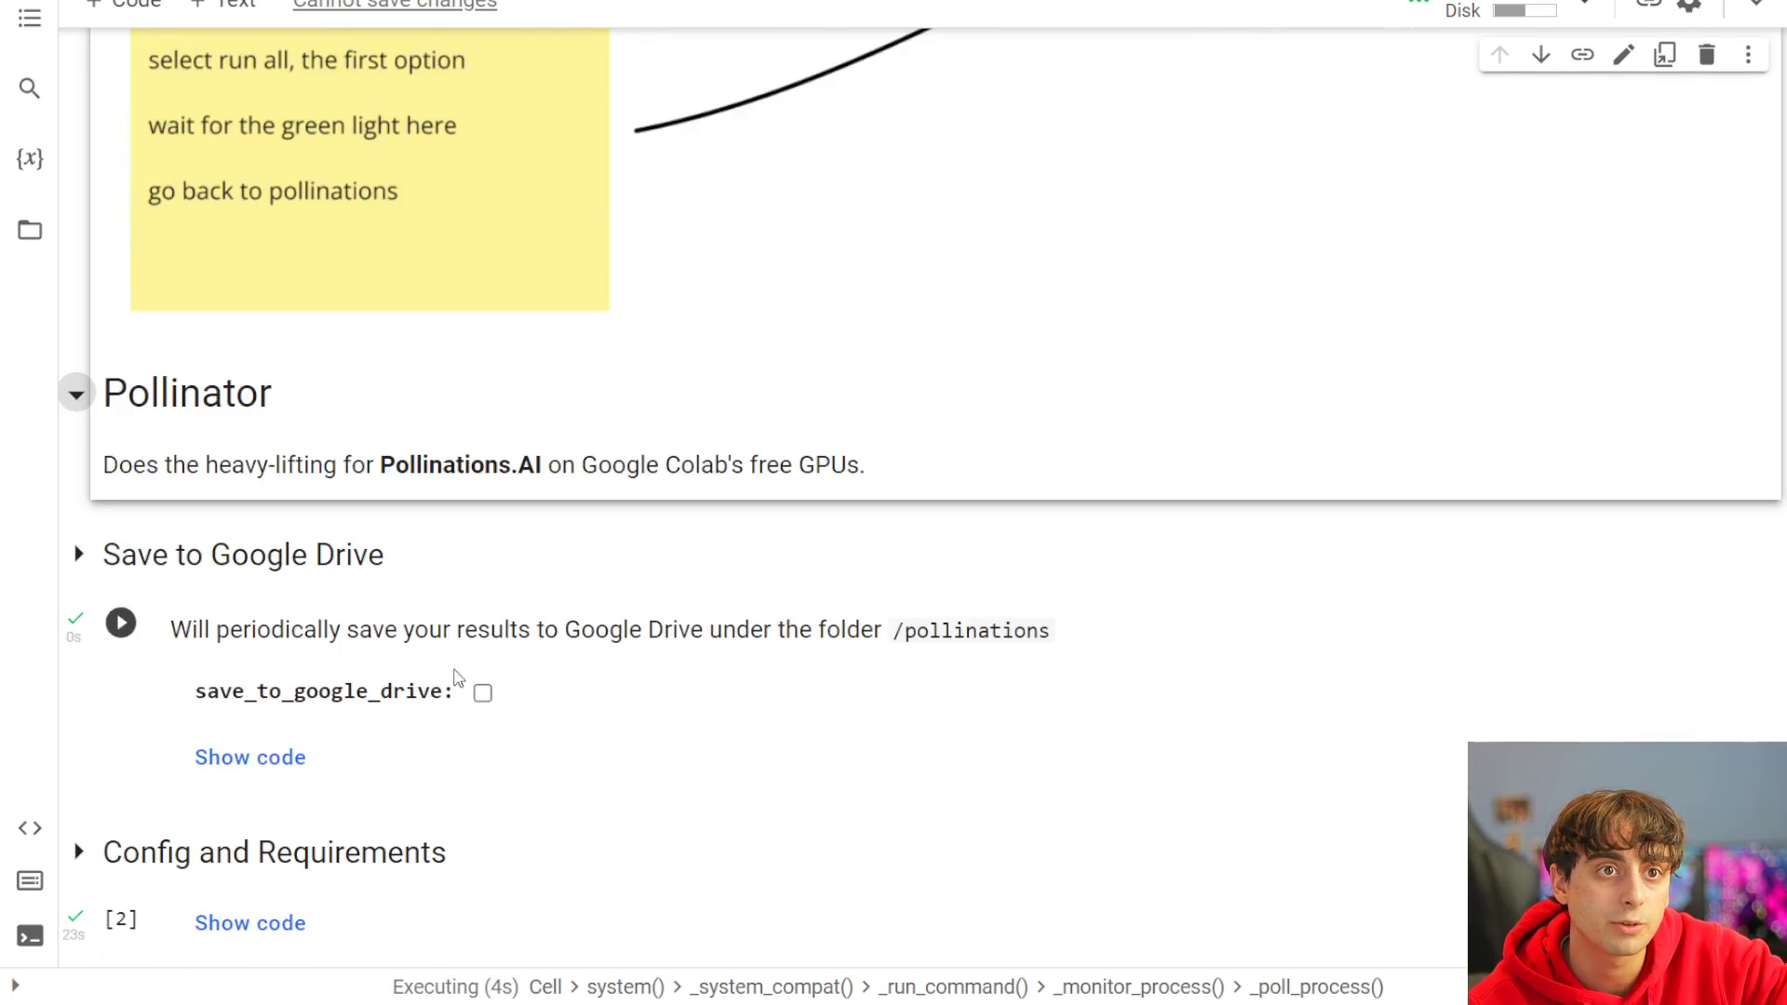
pyautogui.scroll(-4, 511, 618)
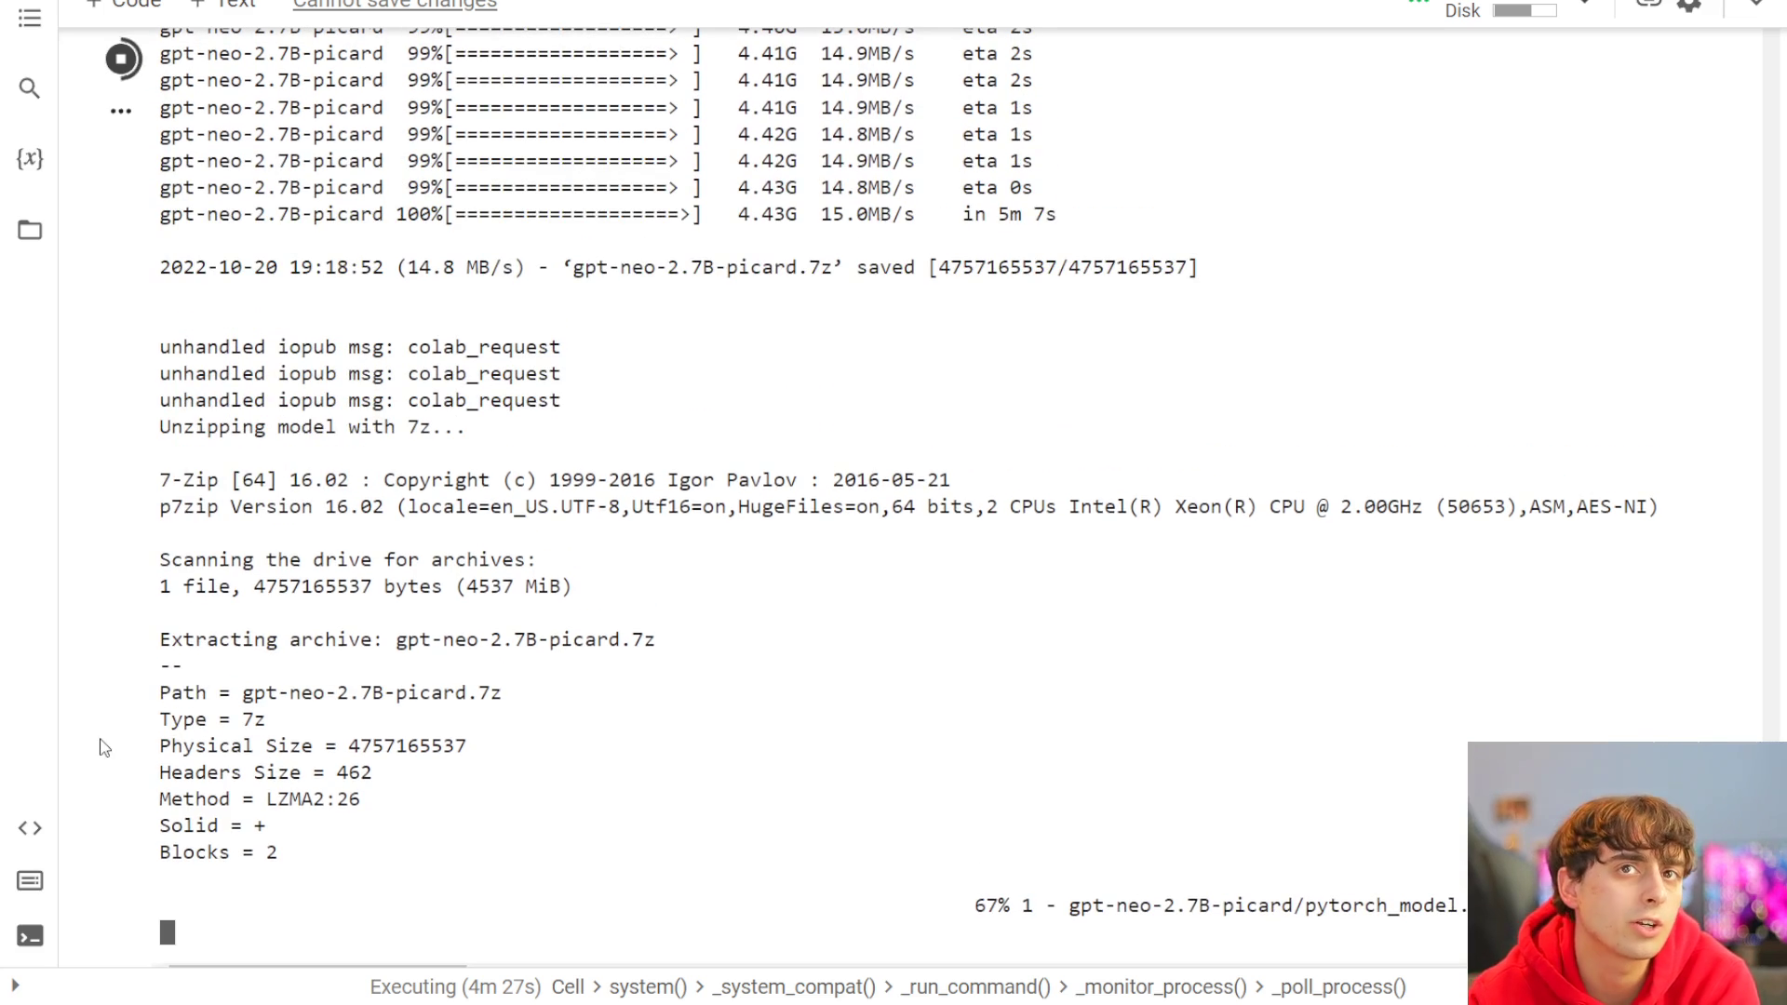
pyautogui.scroll(2, 112, 739)
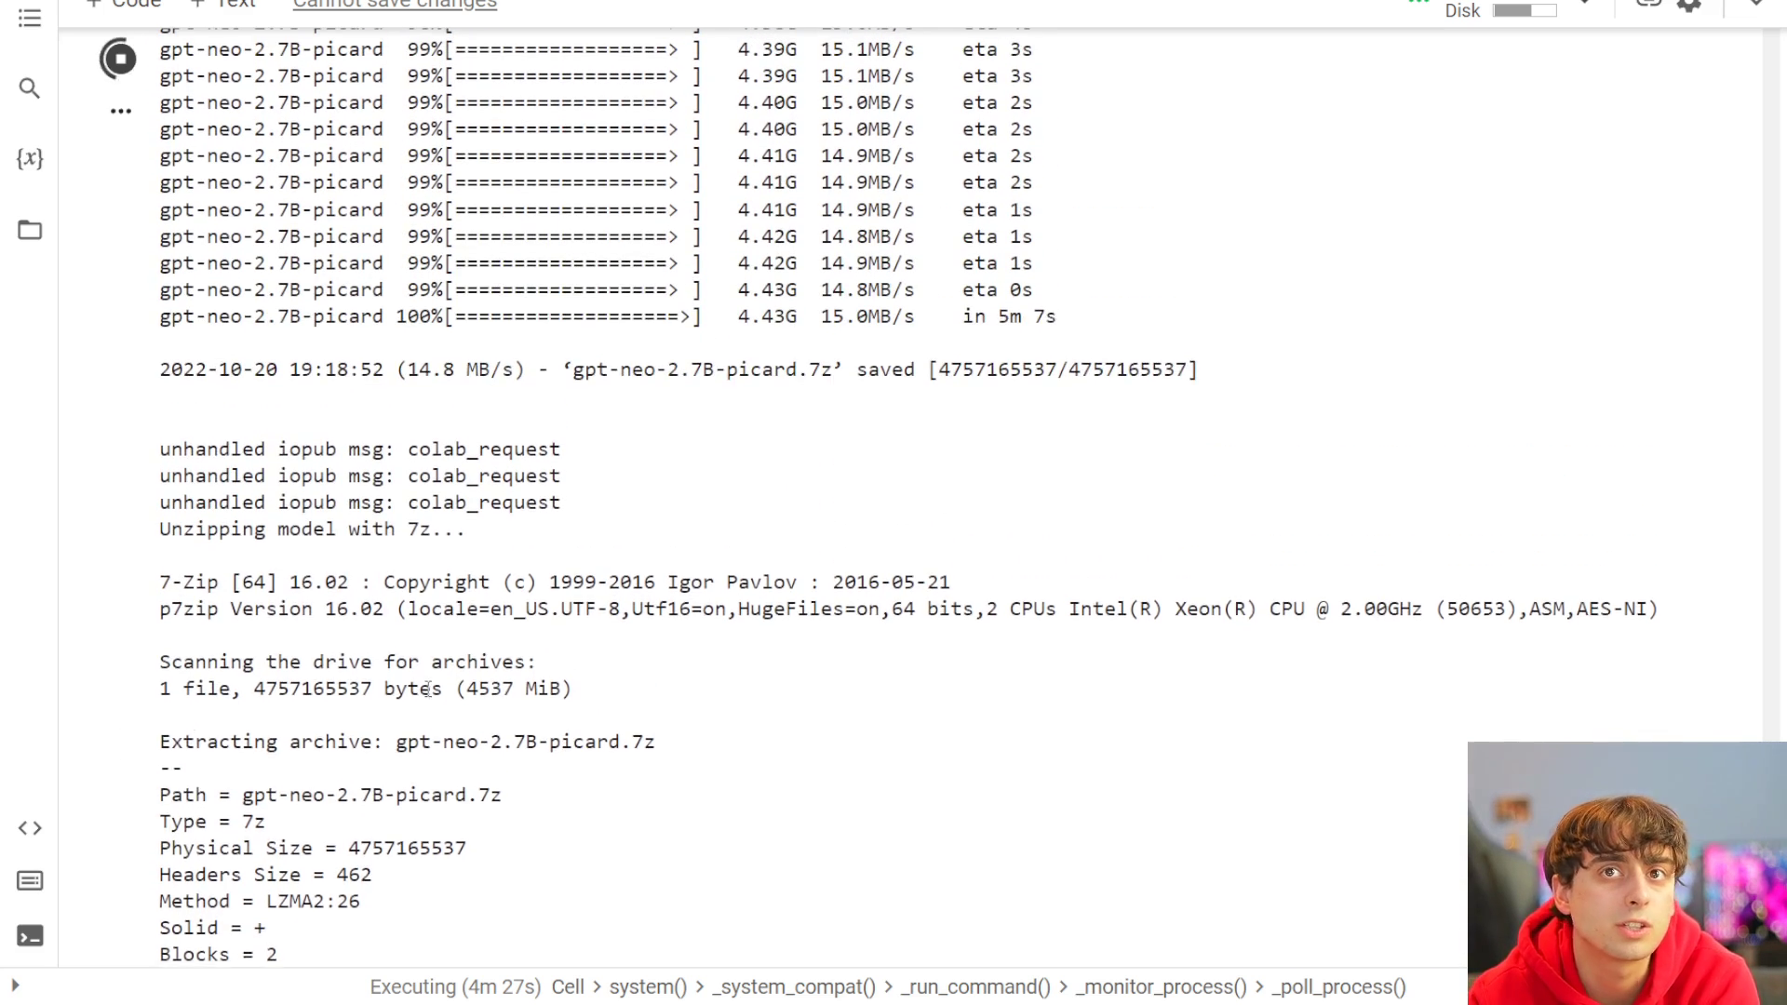
pyautogui.scroll(-5, 595, 689)
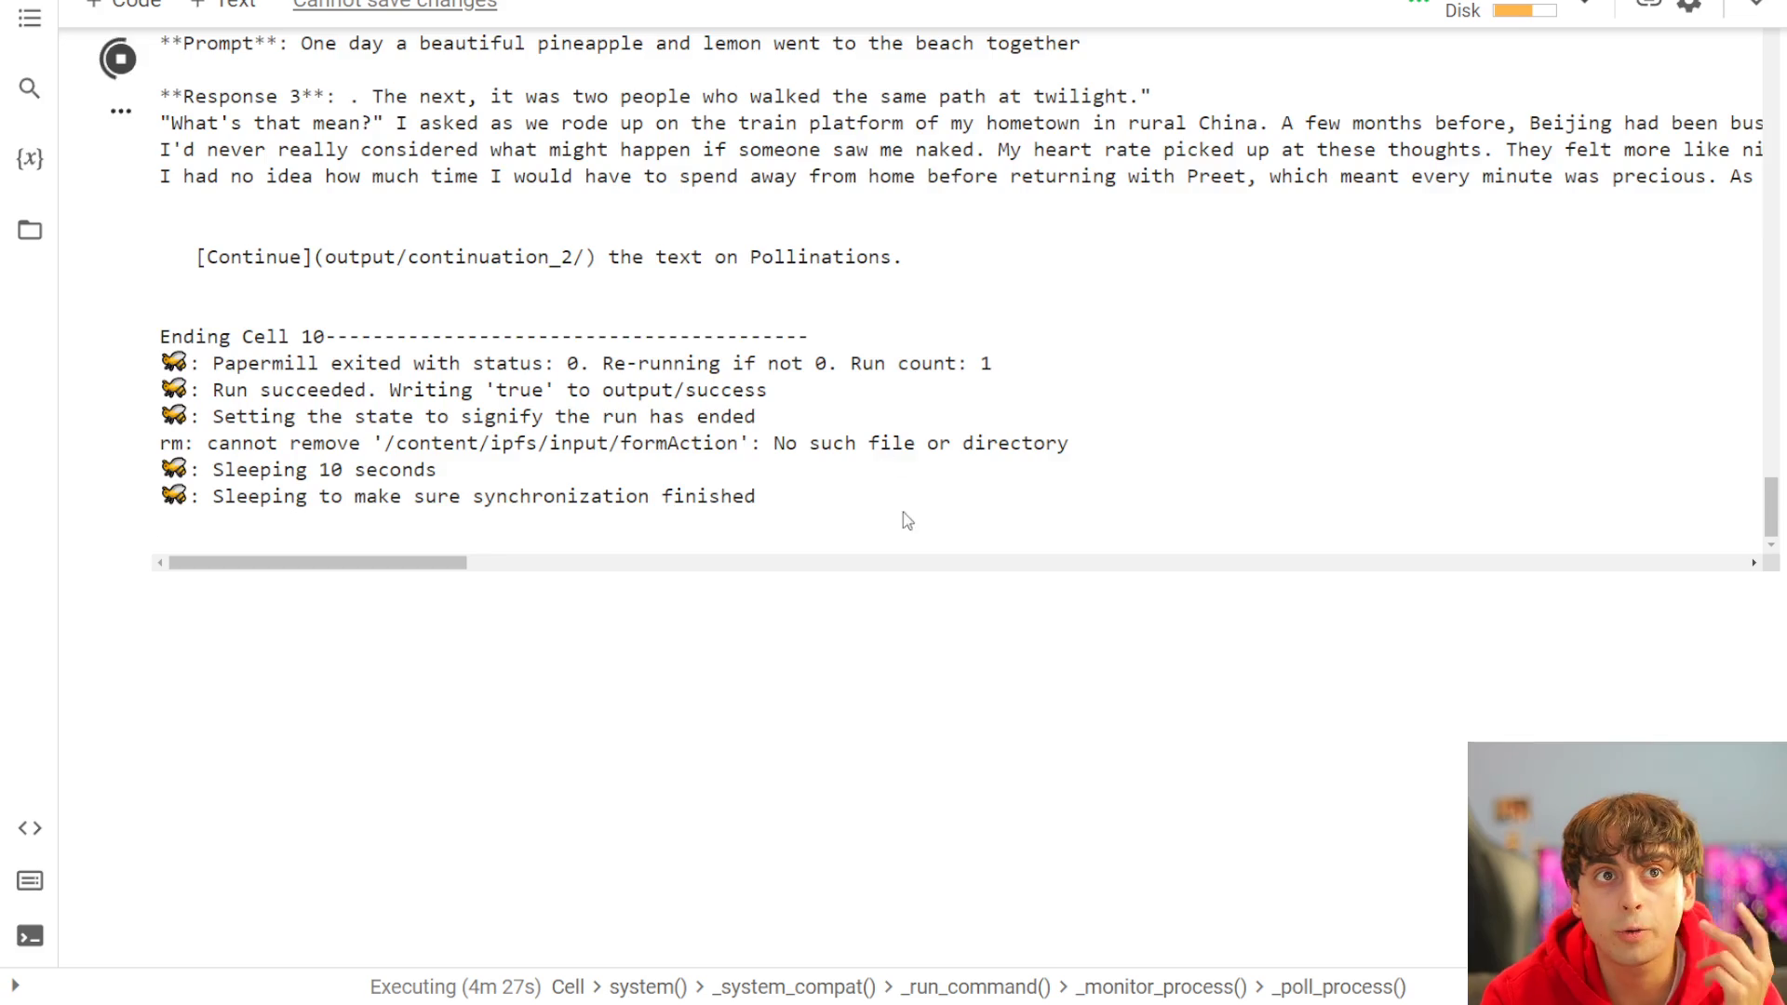
pyautogui.scroll(4, 903, 517)
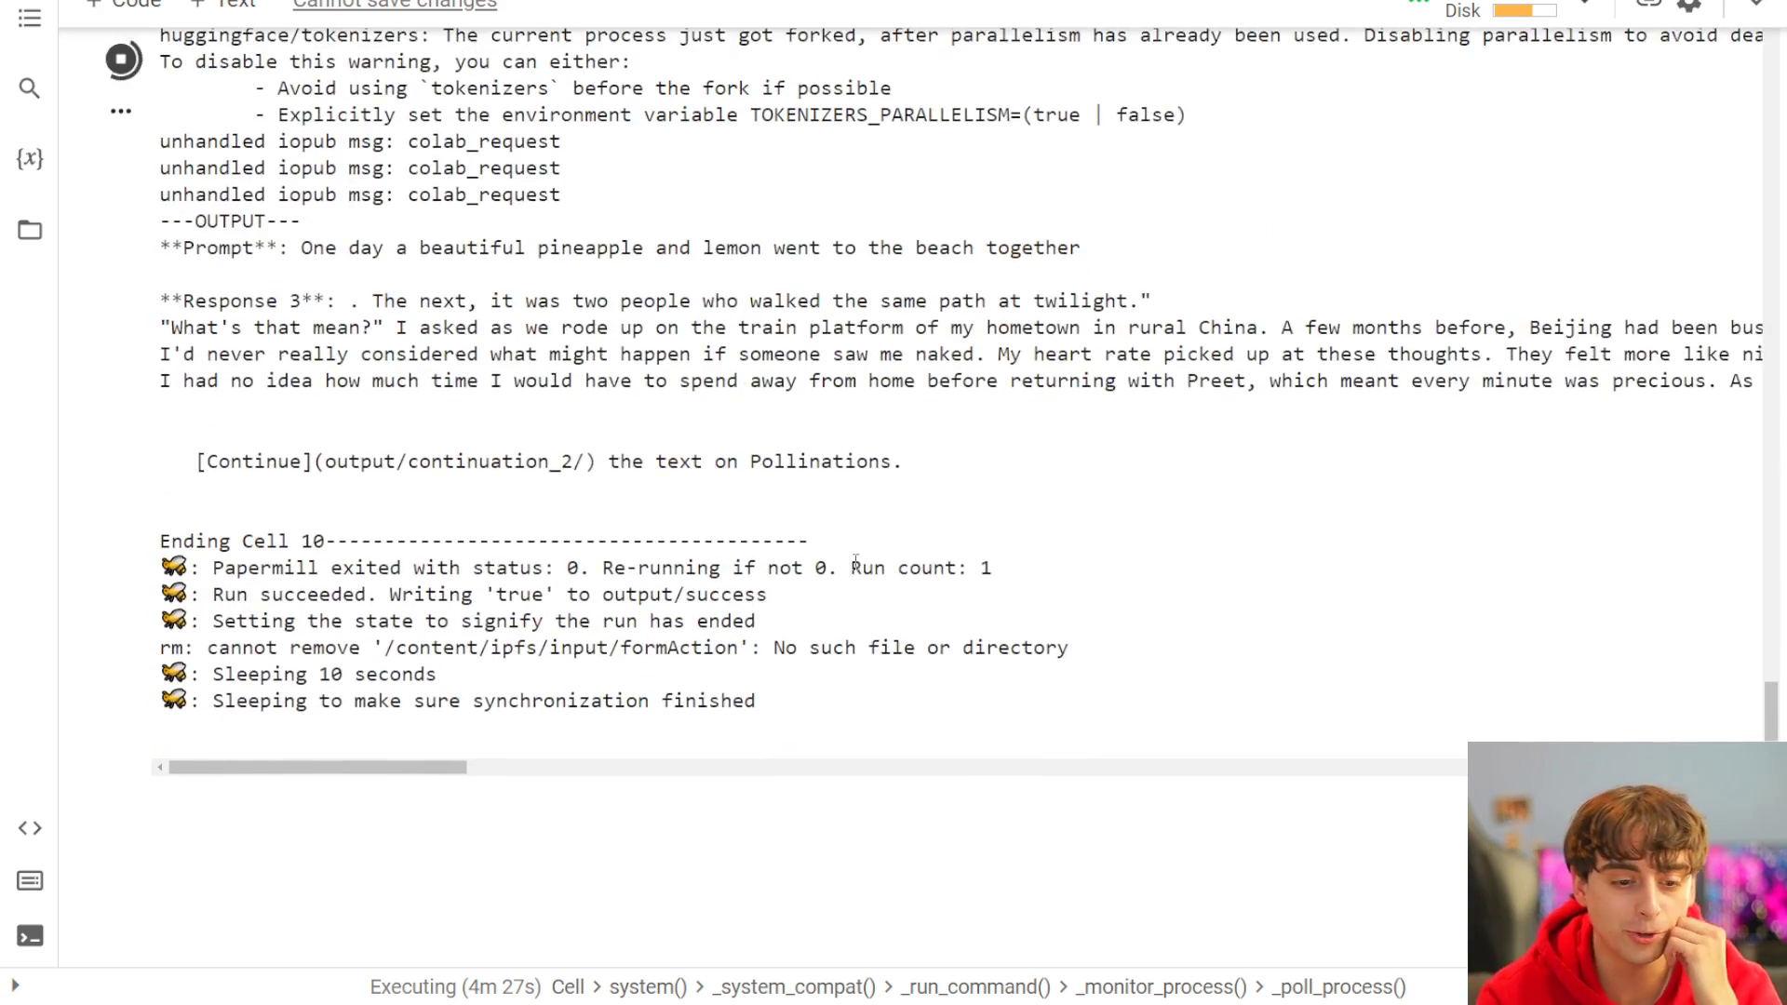
pyautogui.scroll(-5, 825, 590)
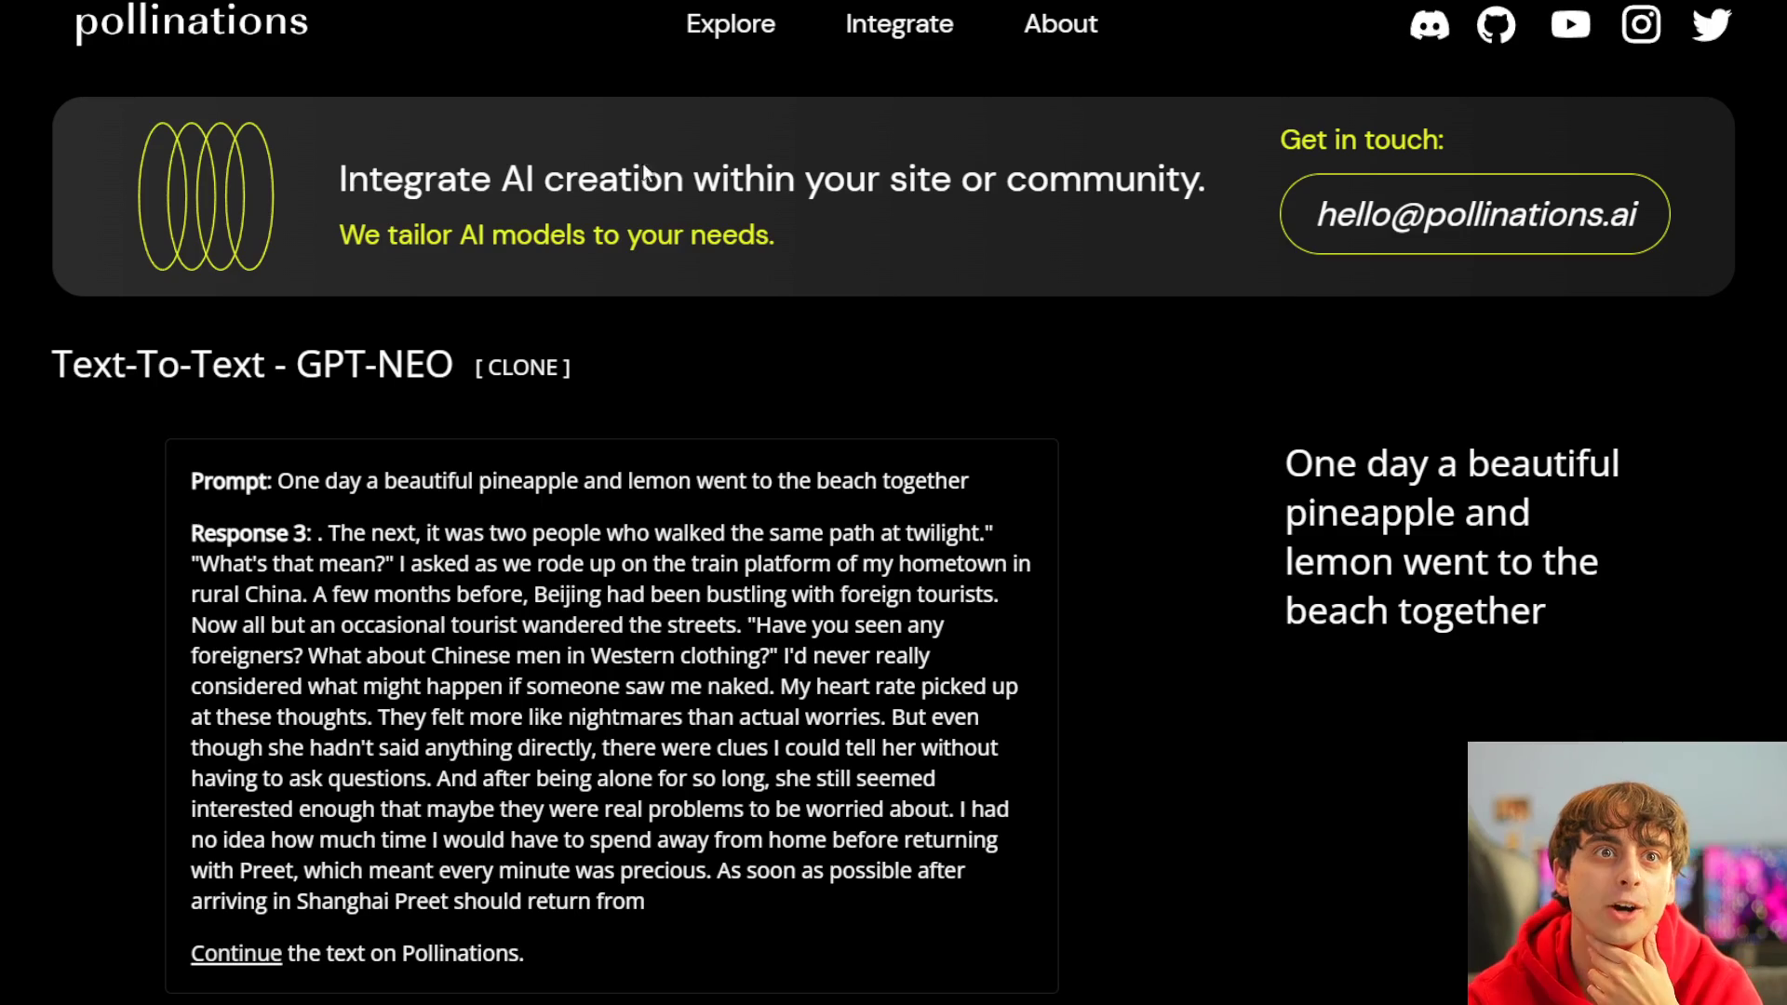
# - Read the three generated story responses in the GPT-NEO Output section
pyautogui.scroll(-3, 1145, 506)
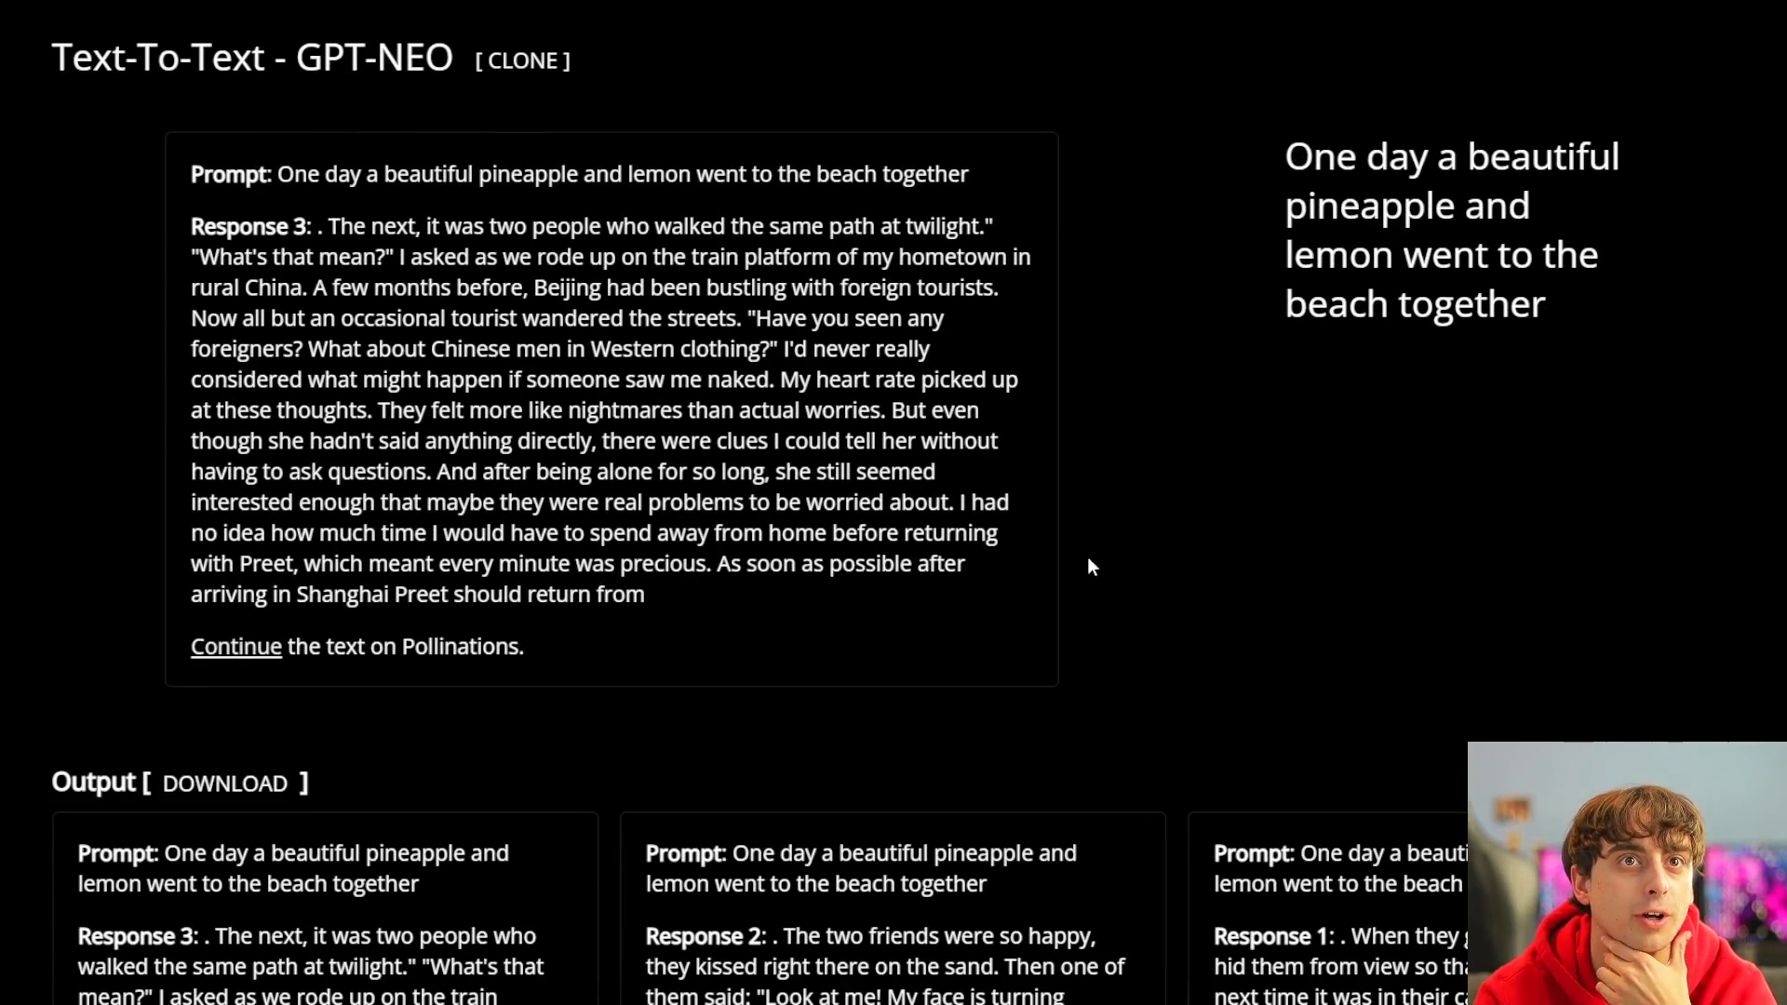
pyautogui.scroll(-8, 251, 531)
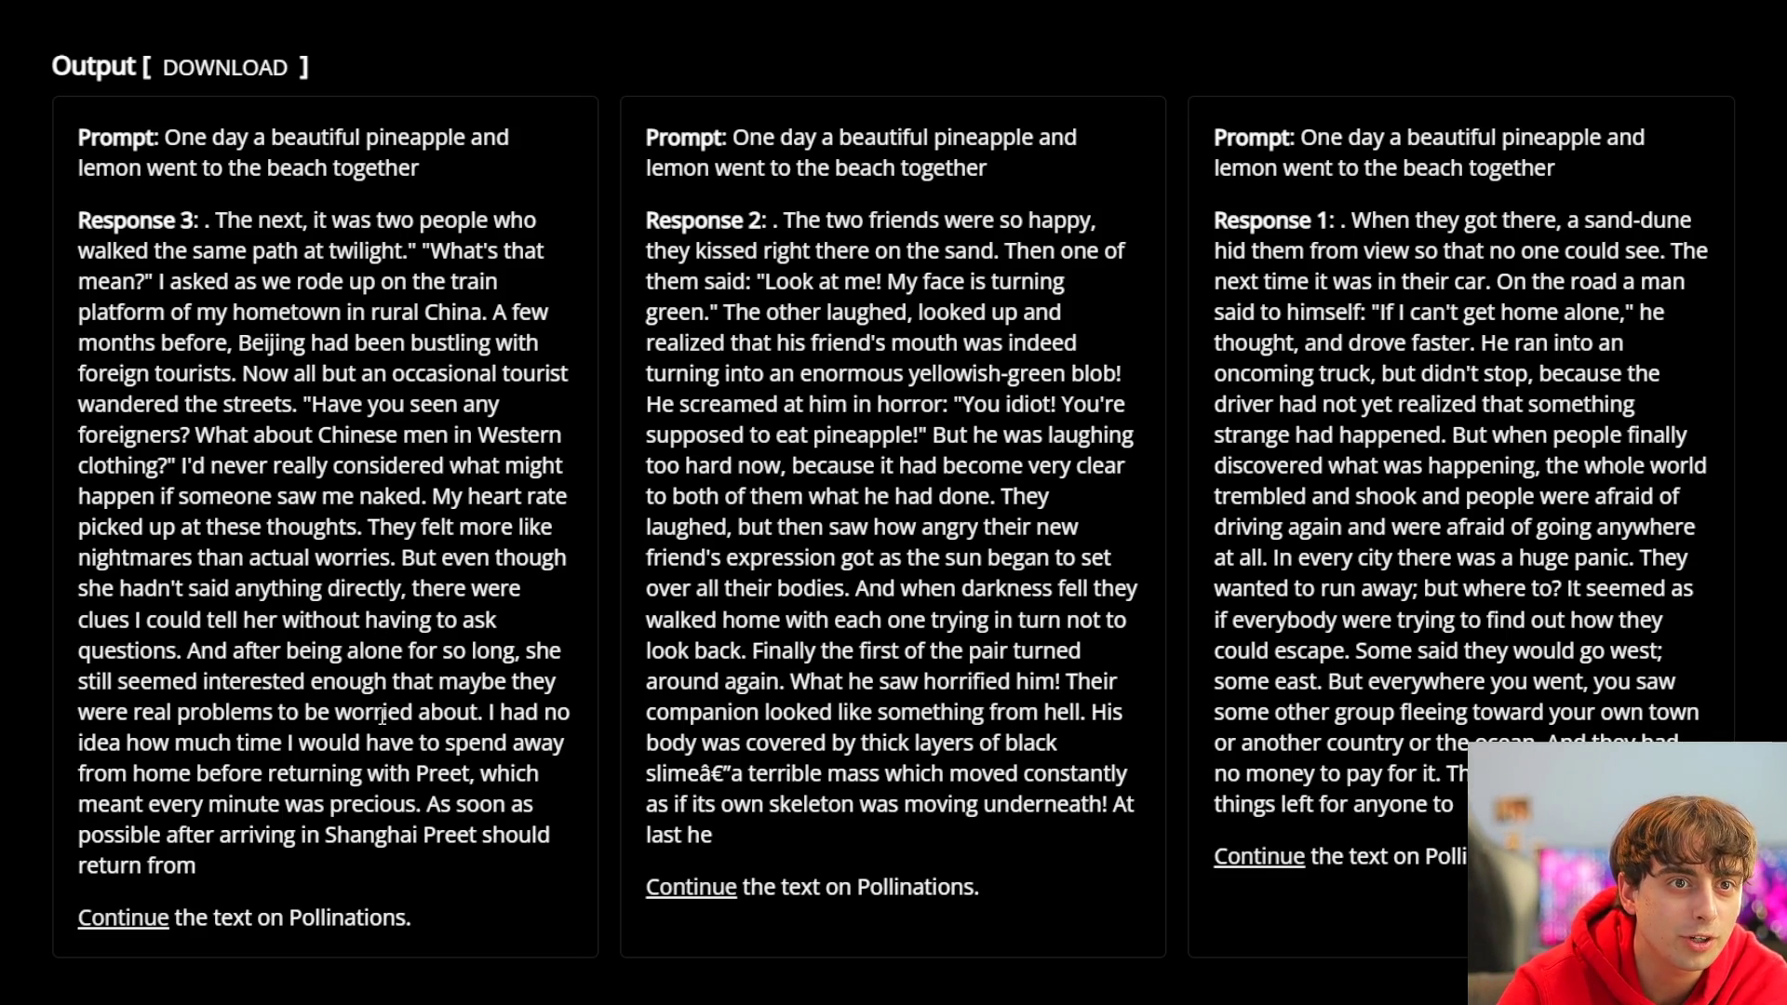
pyautogui.scroll(-2, 385, 713)
pyautogui.scroll(2, 472, 668)
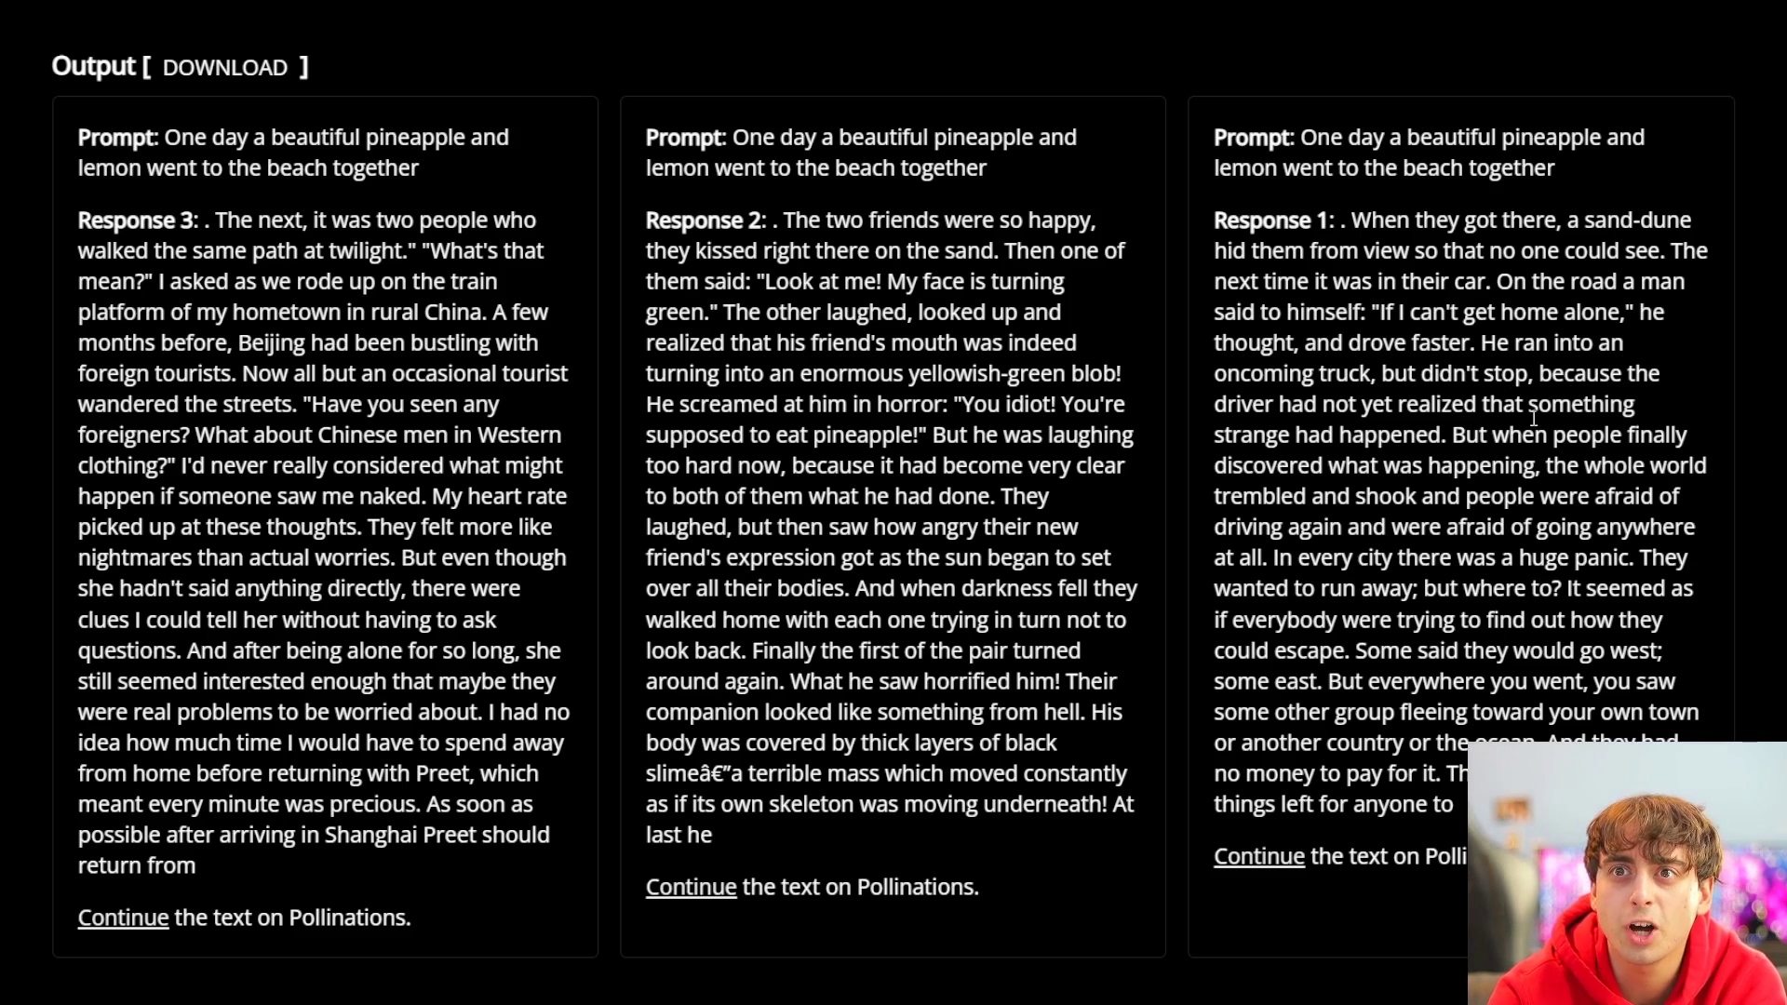
pyautogui.scroll(-1, 1474, 462)
pyautogui.scroll(1, 1287, 495)
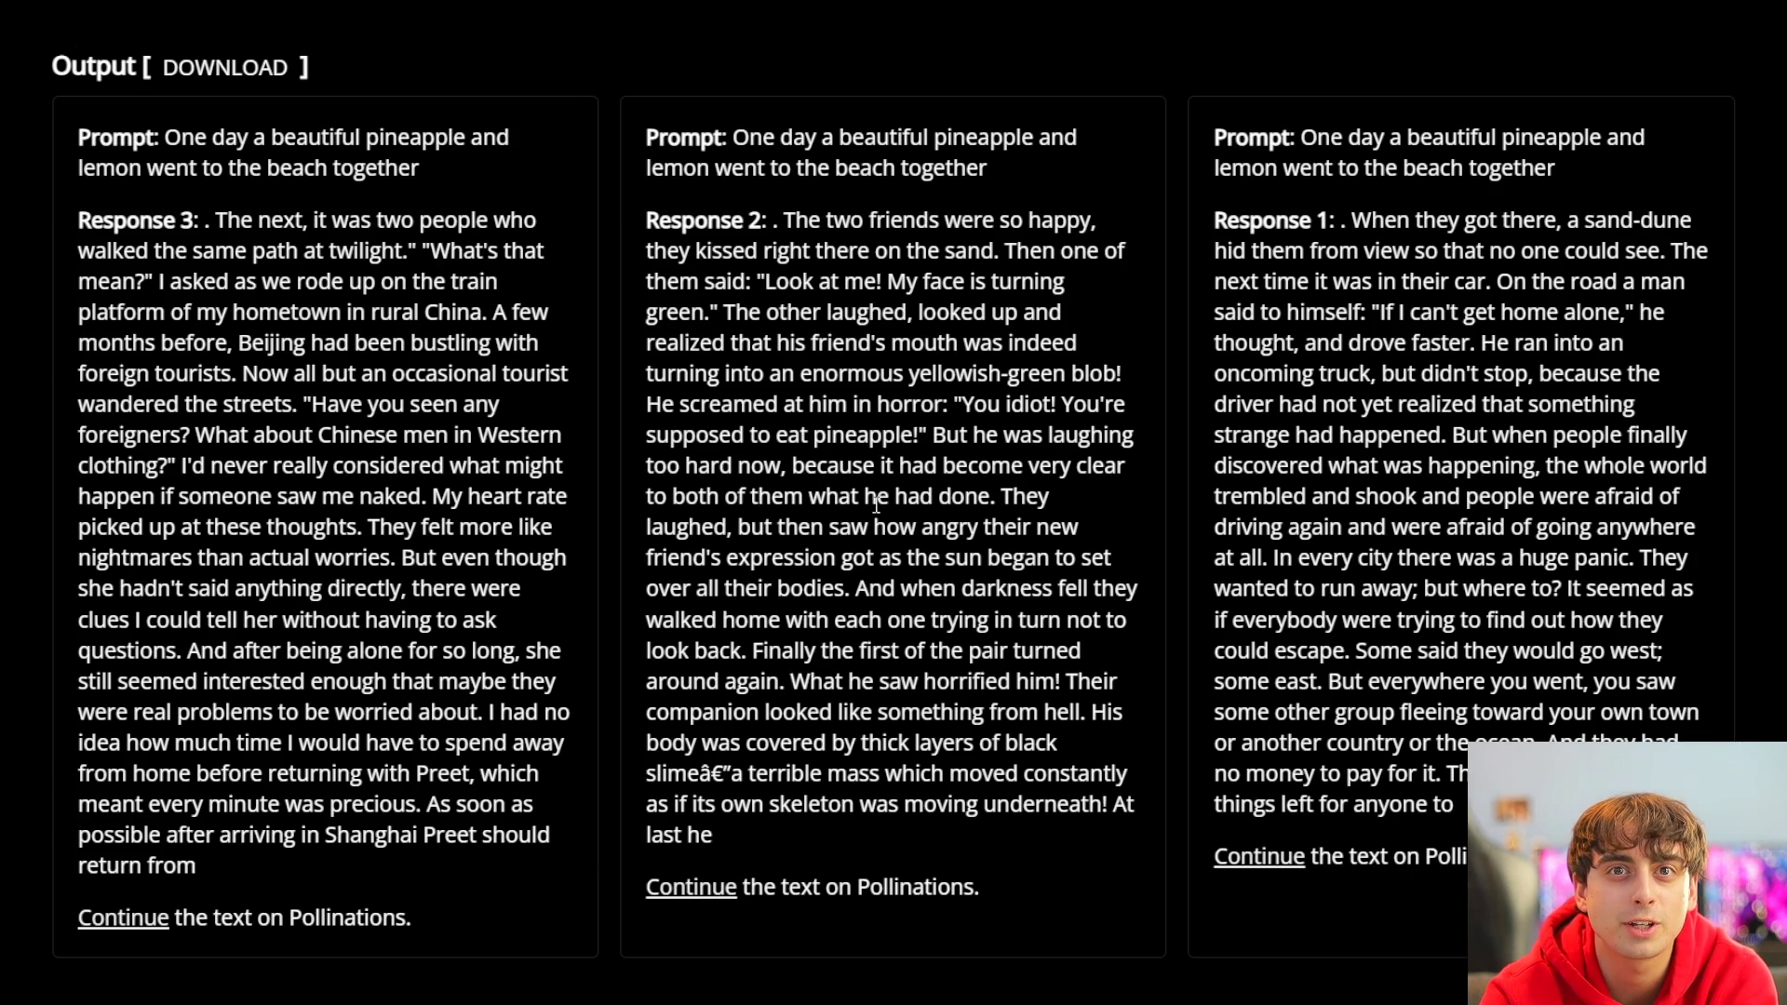
pyautogui.scroll(-3, 819, 495)
pyautogui.scroll(2, 912, 522)
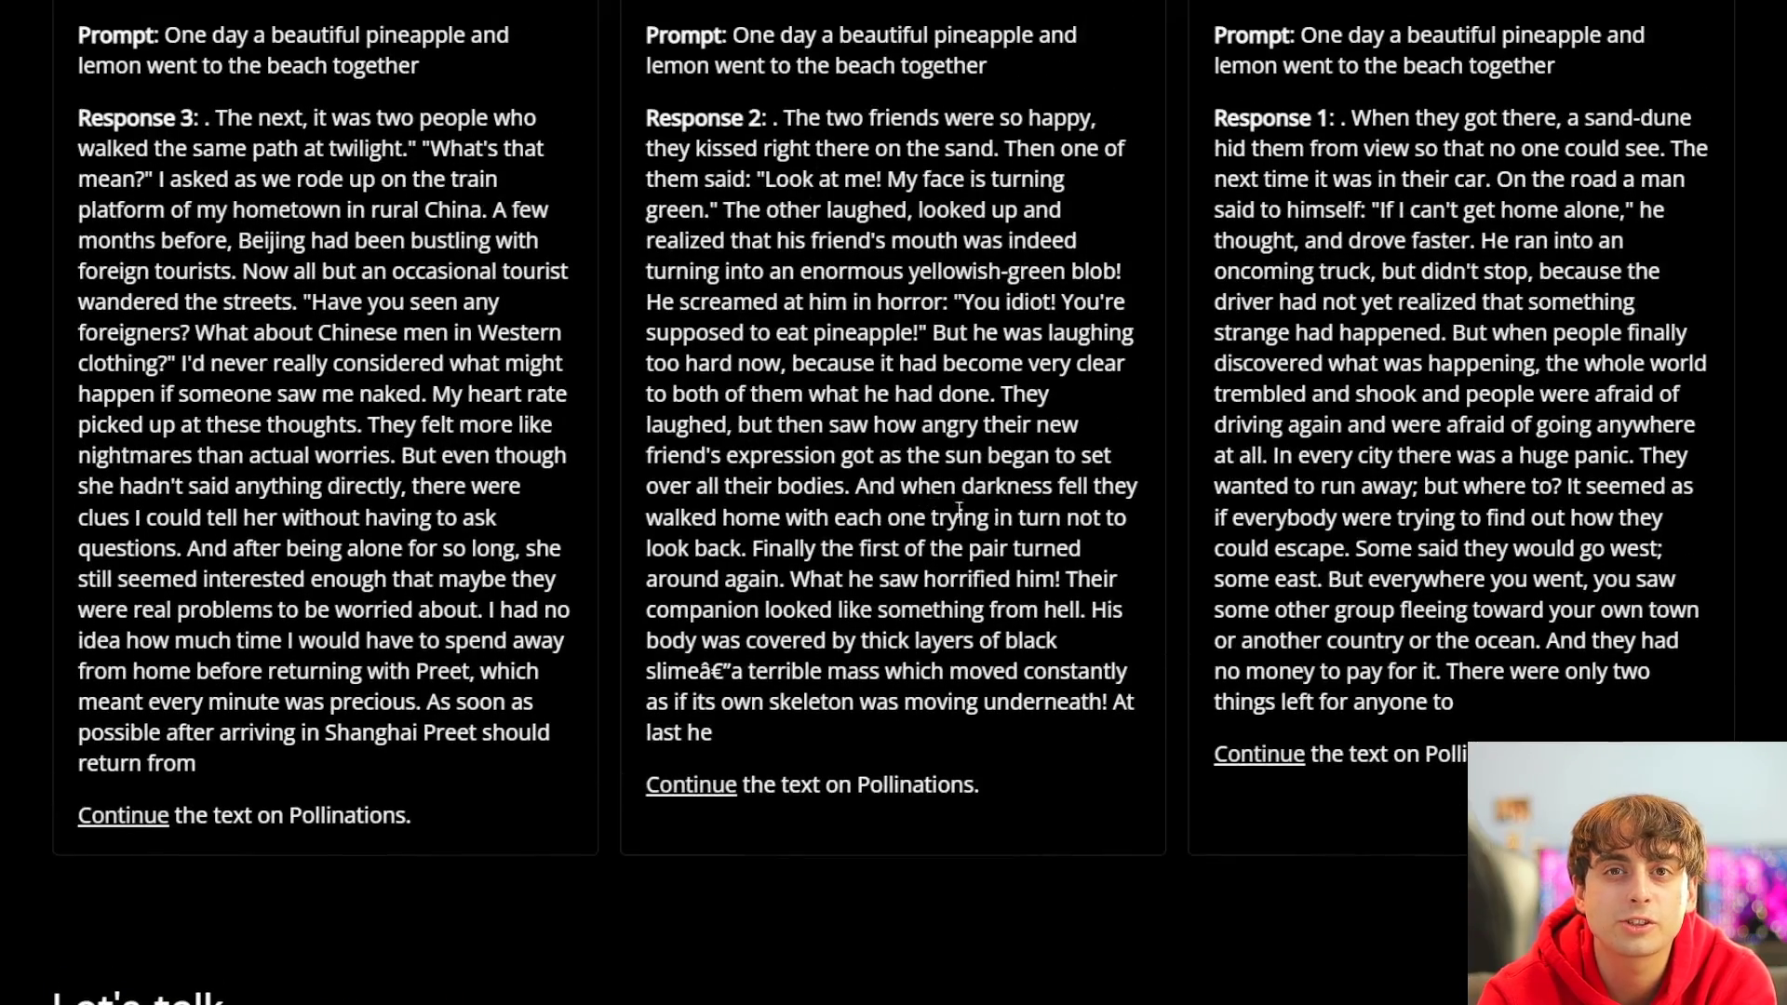
pyautogui.scroll(1, 1107, 540)
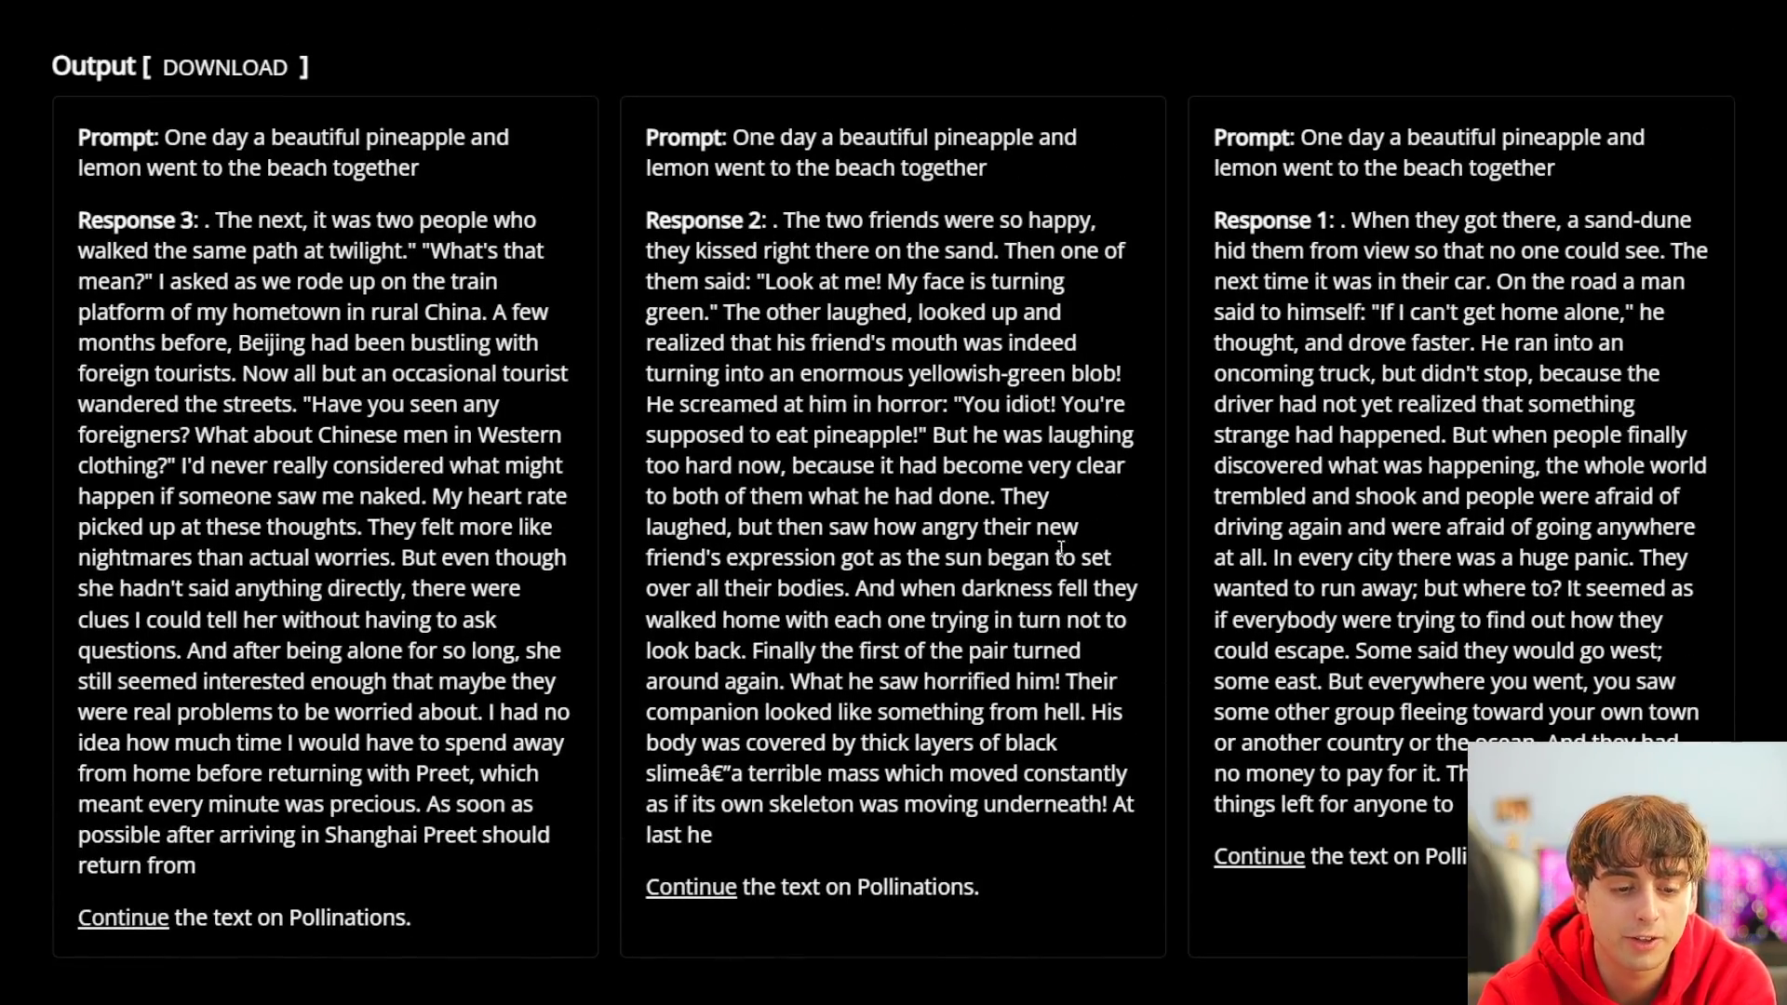
pyautogui.scroll(9, 1033, 540)
pyautogui.scroll(2, 982, 596)
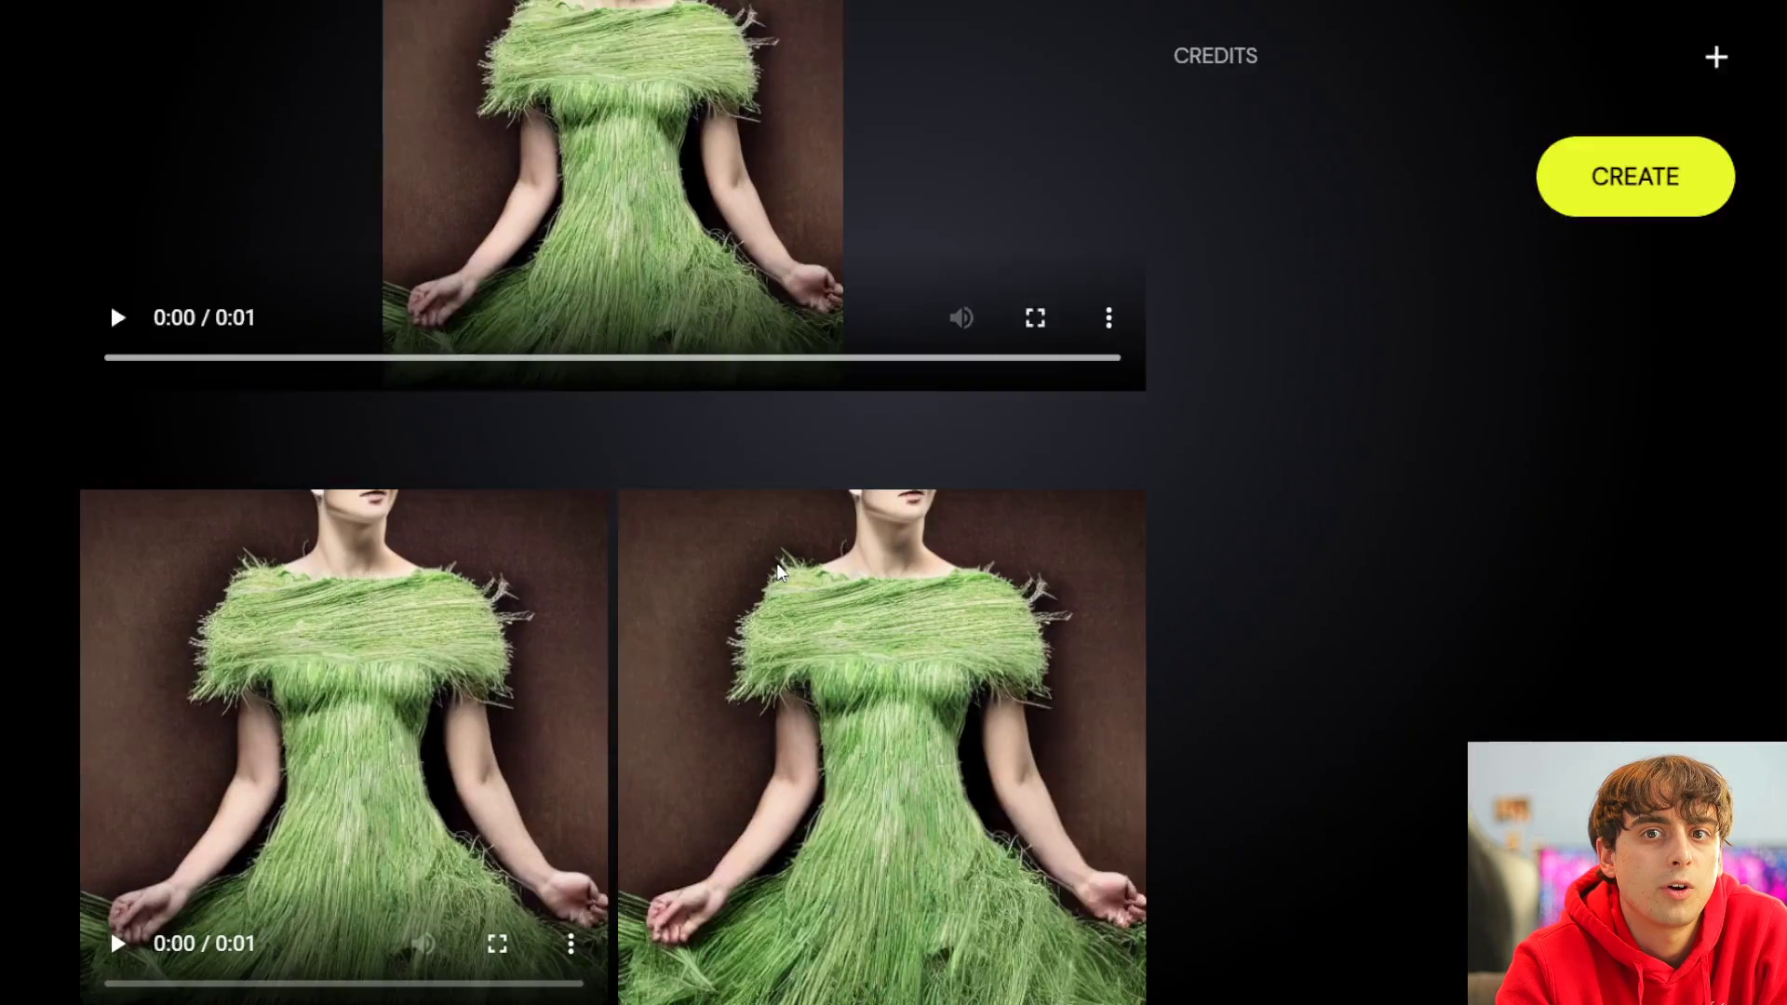
# - Play the grass dress animation clip, then play it in the large player
pyautogui.scroll(-5, 801, 558)
pyautogui.scroll(2, 779, 556)
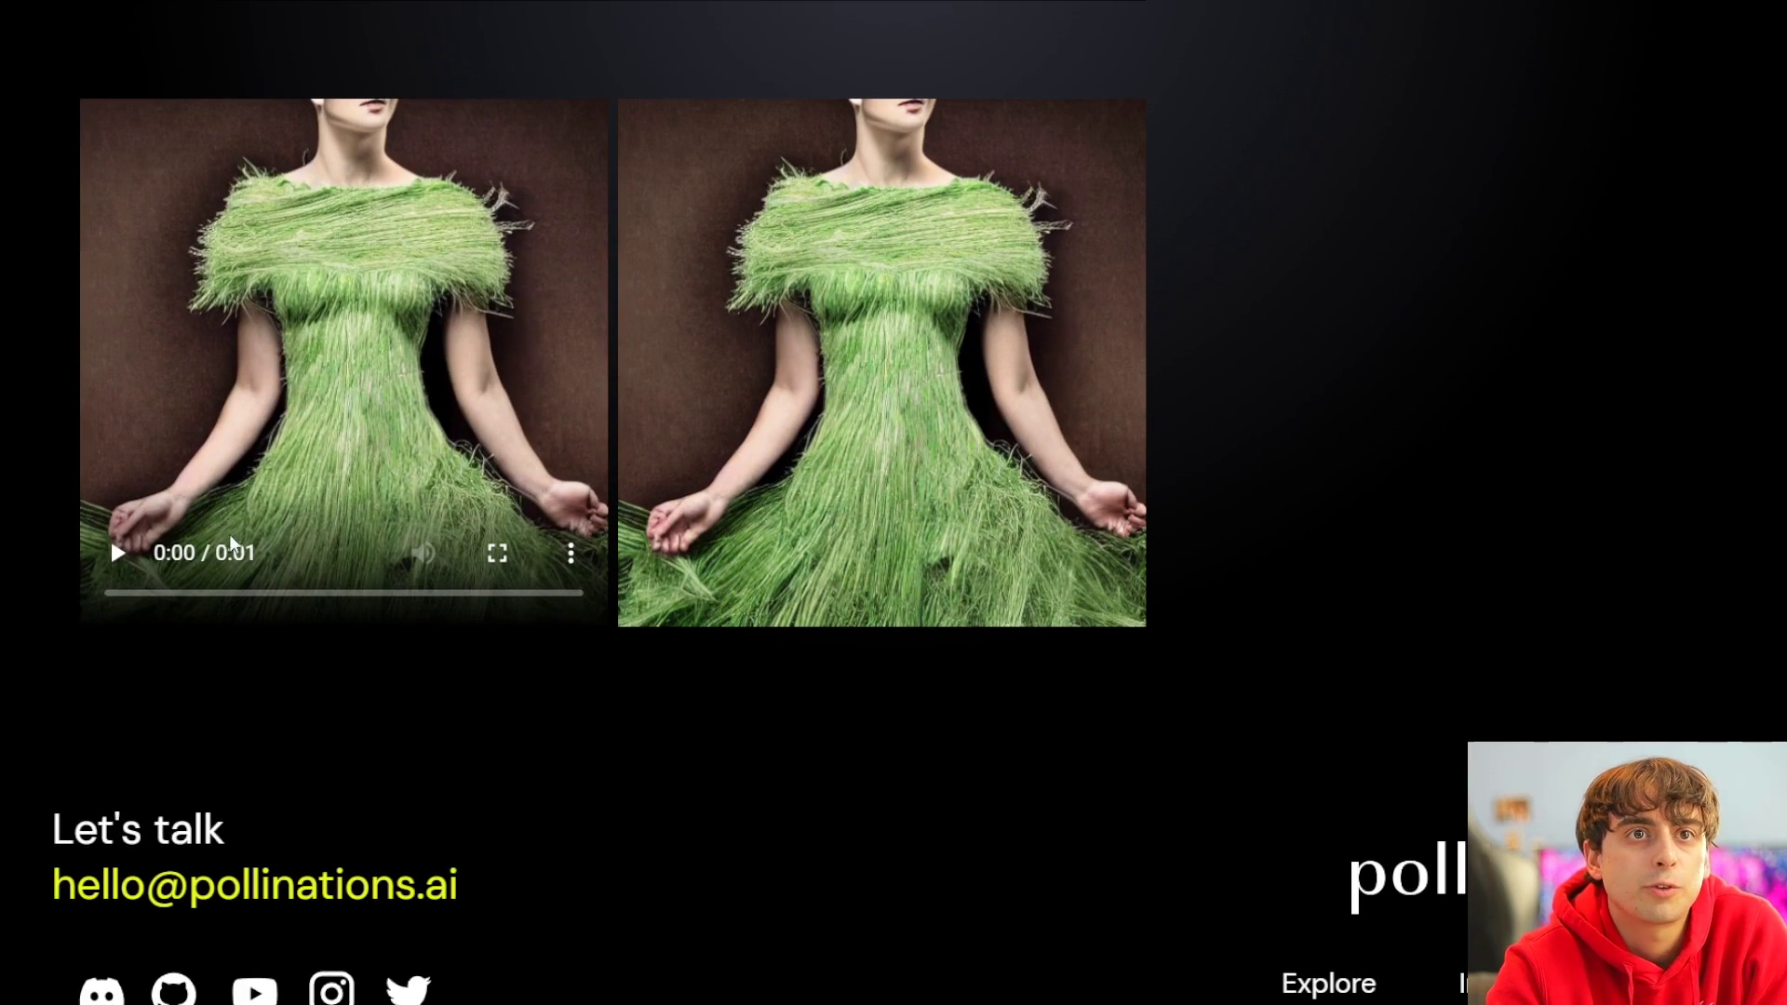
pyautogui.click(119, 554)
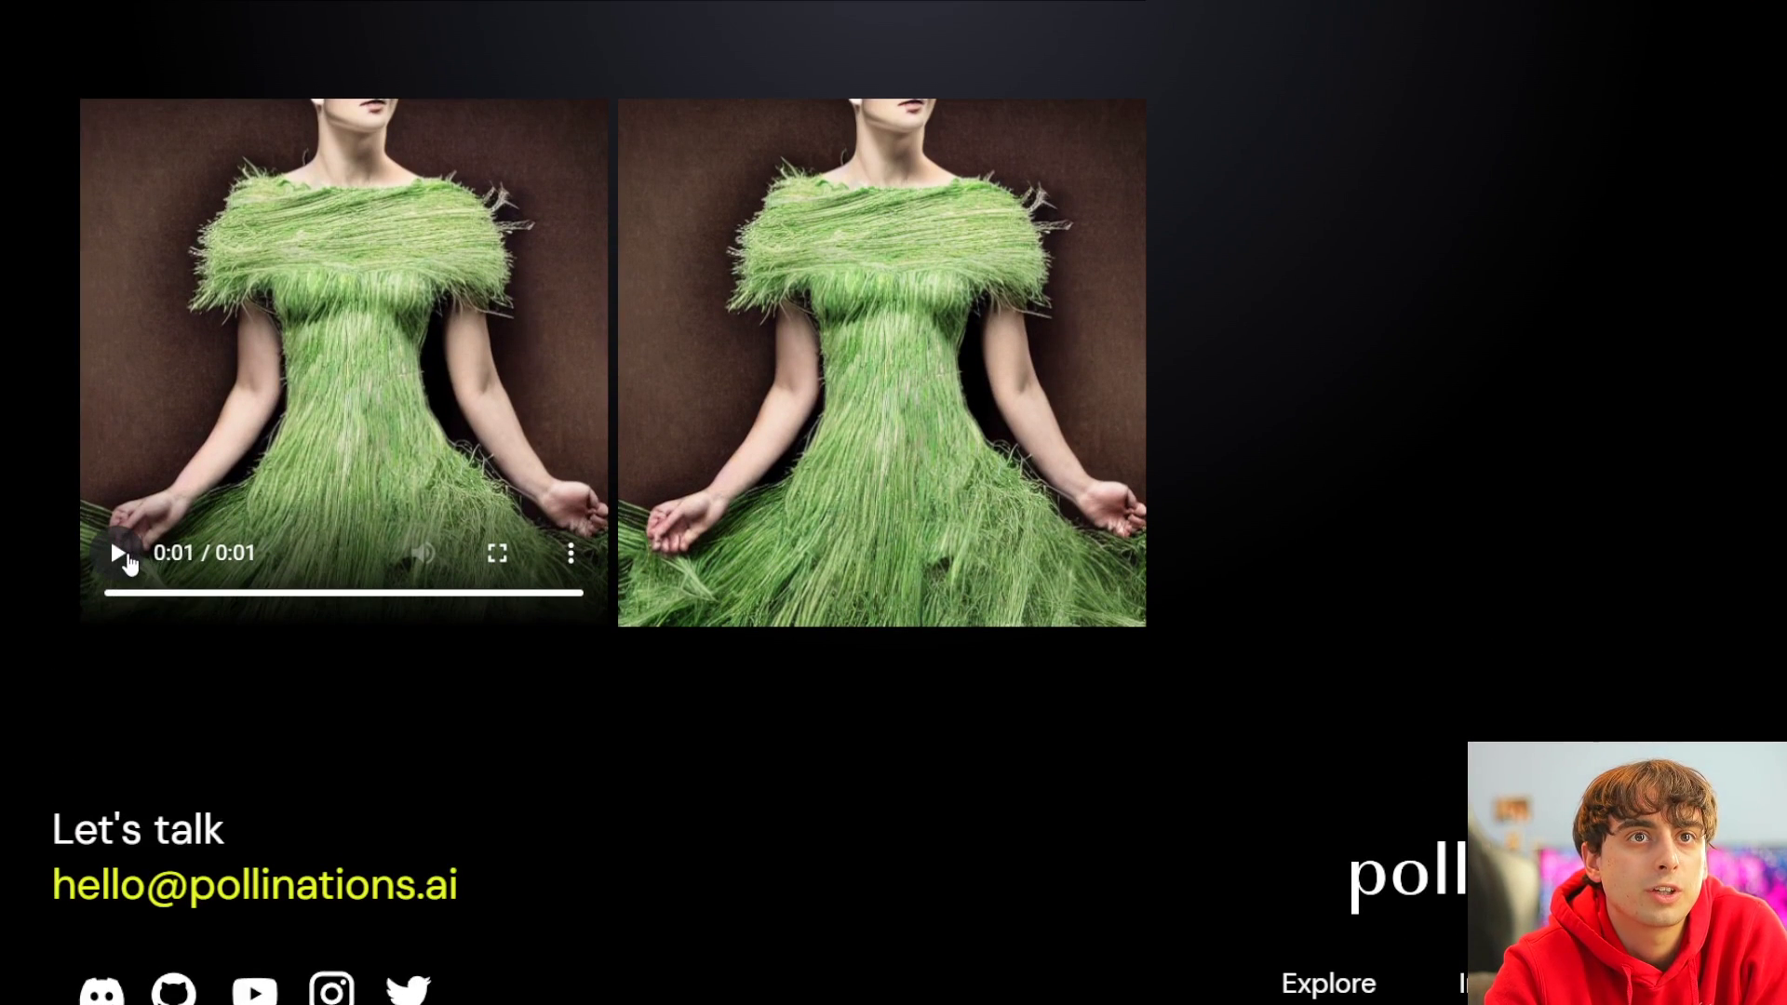
pyautogui.scroll(8, 110, 572)
pyautogui.click(119, 656)
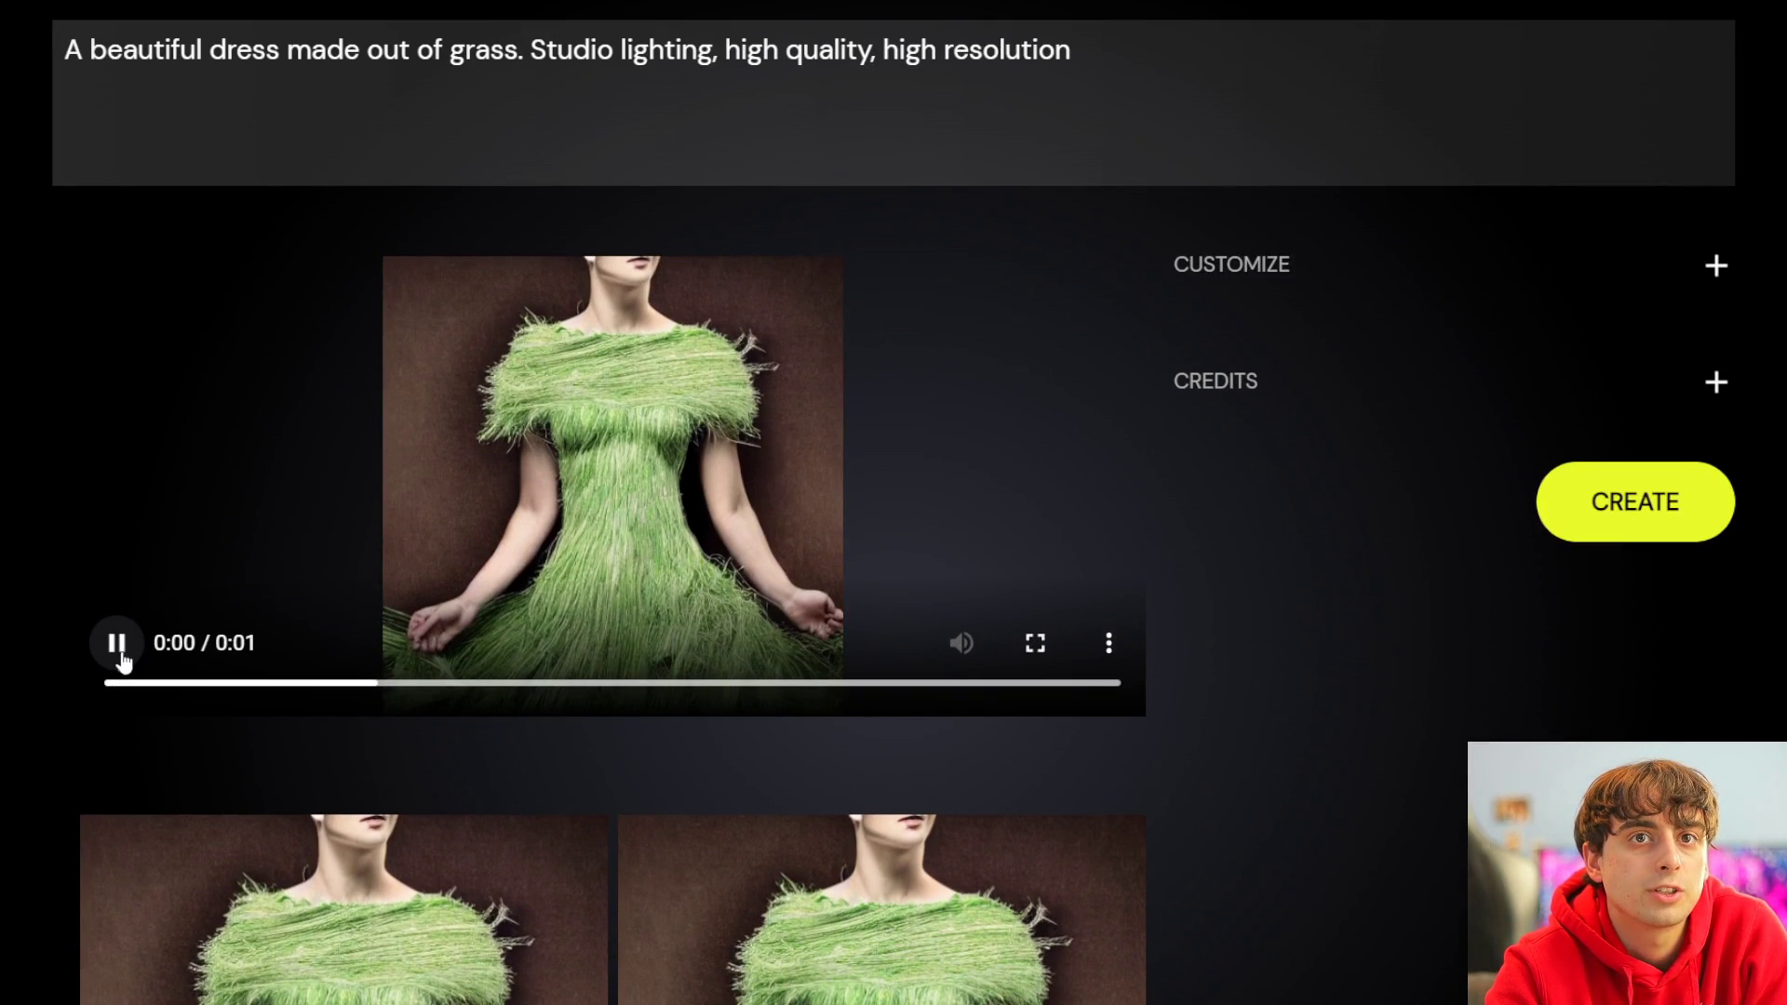
# - Browse the Video-filtered explore gallery before returning to the Colab output
pyautogui.scroll(5, 574, 561)
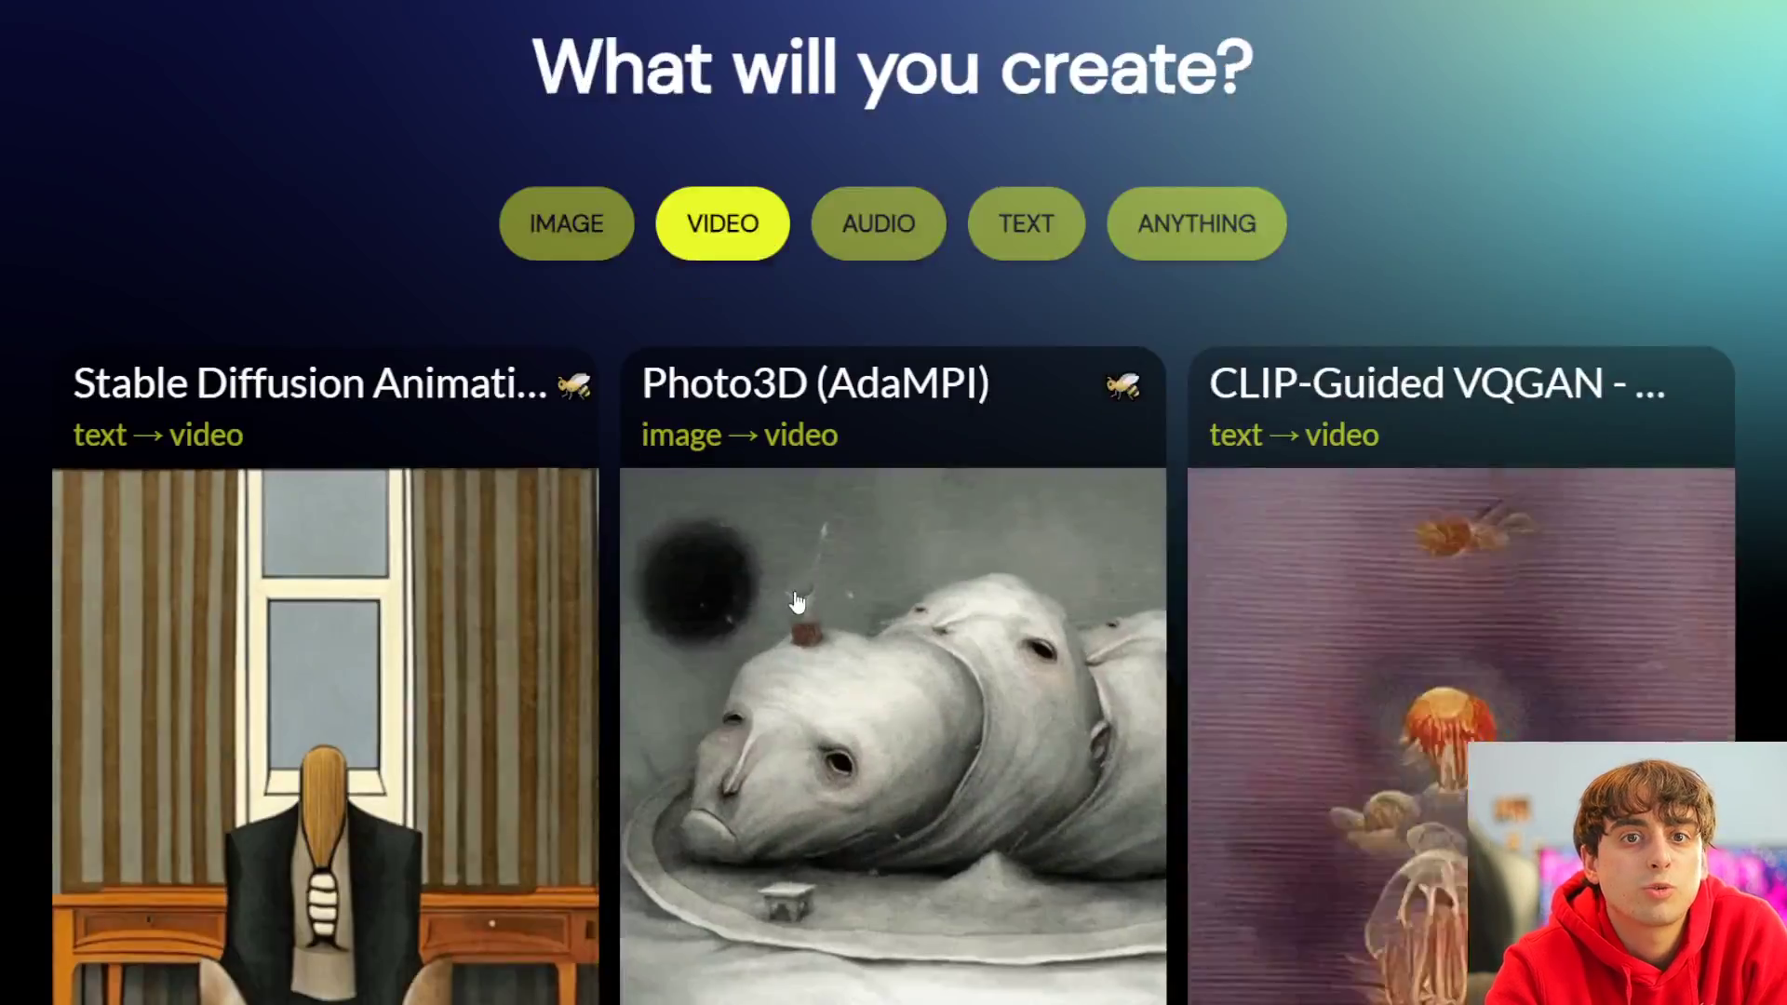
pyautogui.scroll(-12, 801, 590)
pyautogui.scroll(-15, 802, 586)
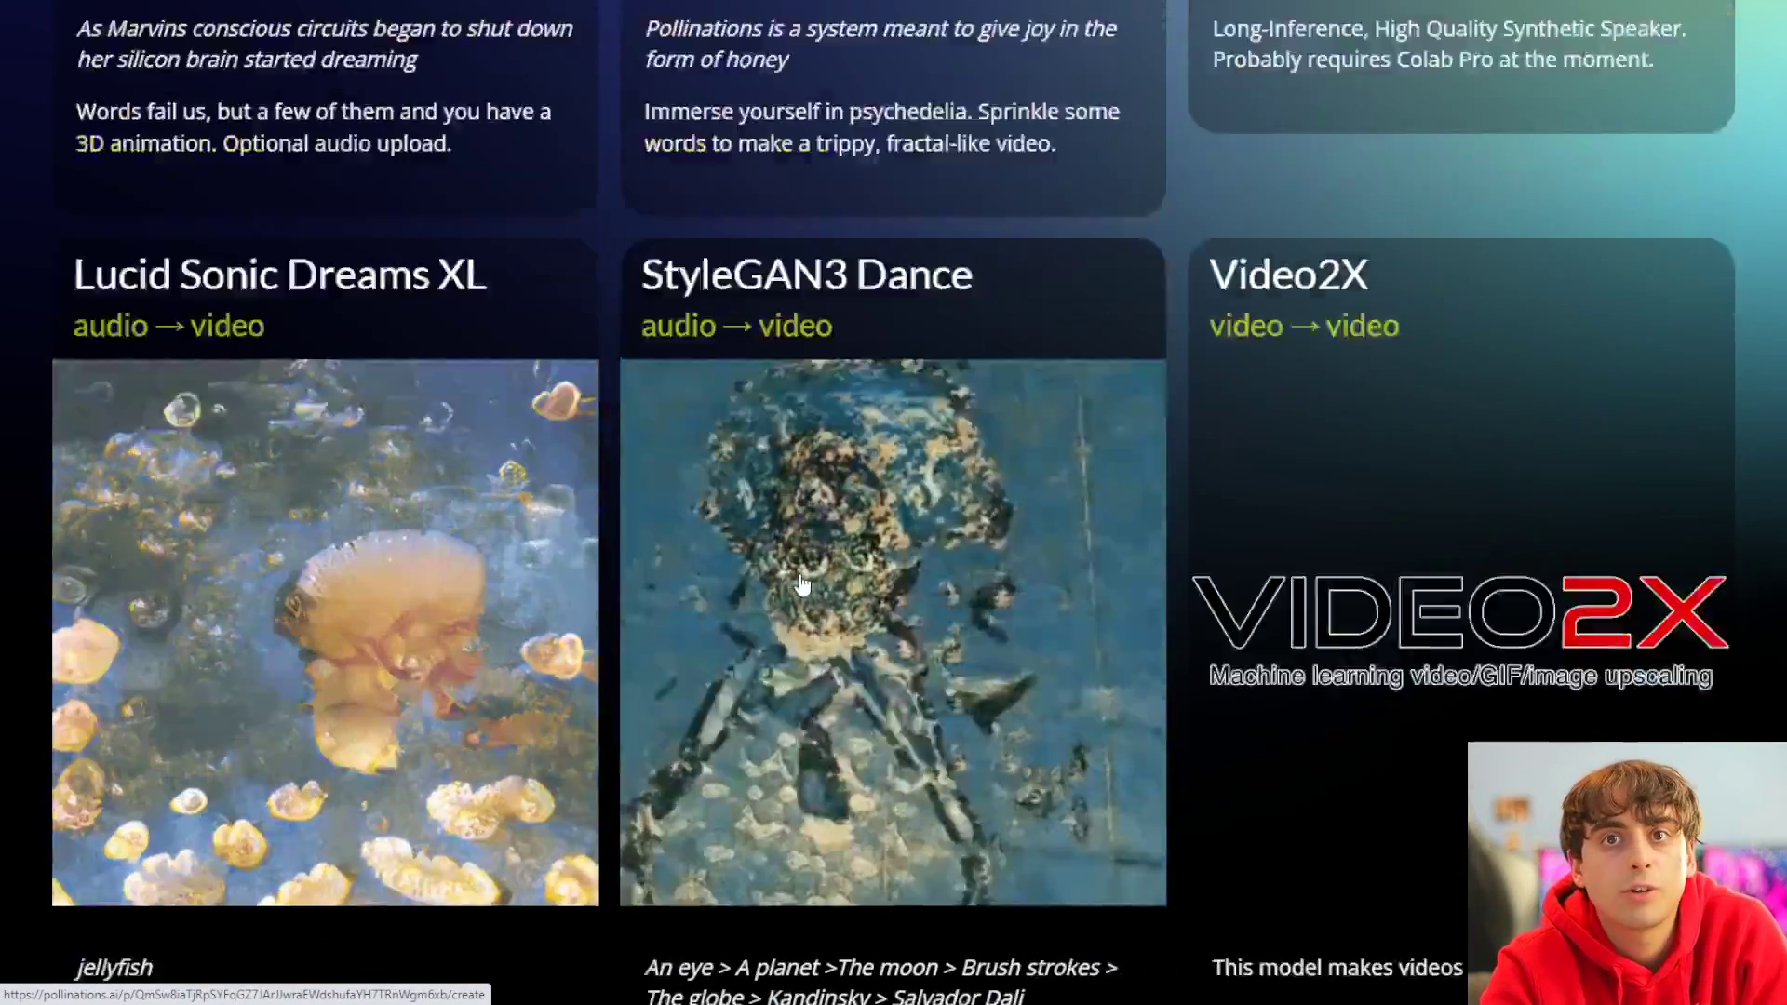
pyautogui.scroll(15, 835, 572)
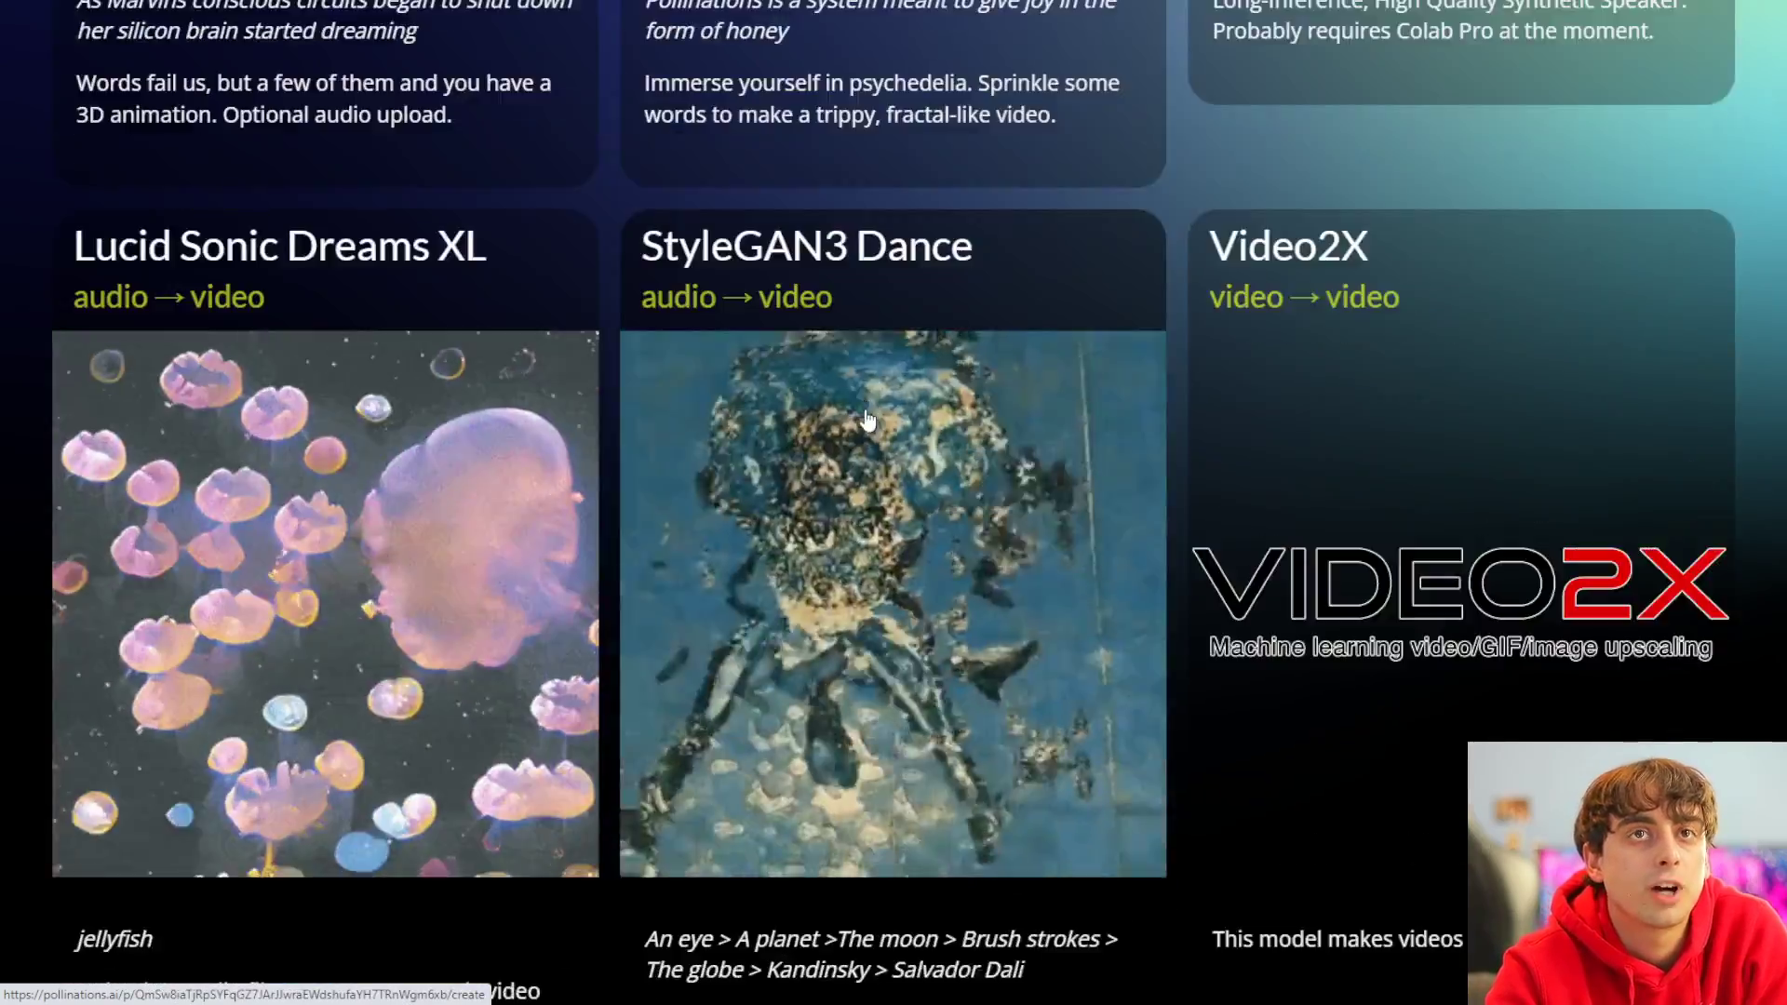
pyautogui.scroll(2, 865, 398)
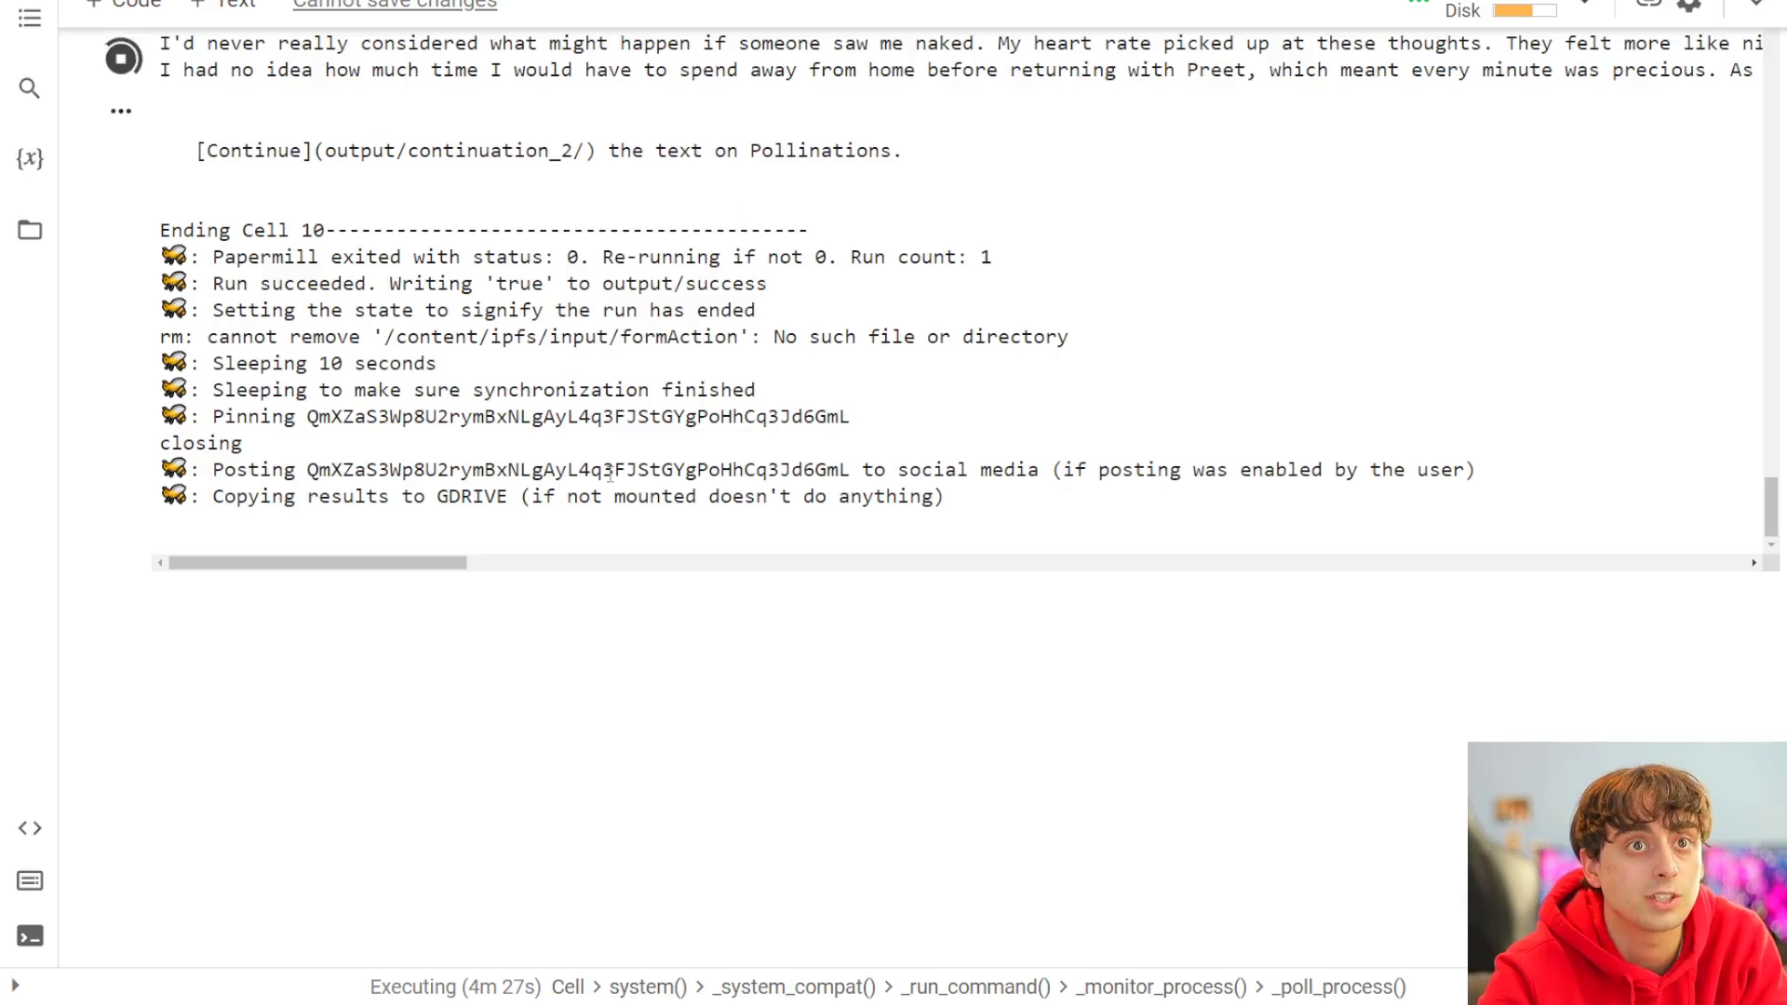
# - Collapse the Pollinator heading so its 7 cells are hidden
pyautogui.scroll(15, 610, 474)
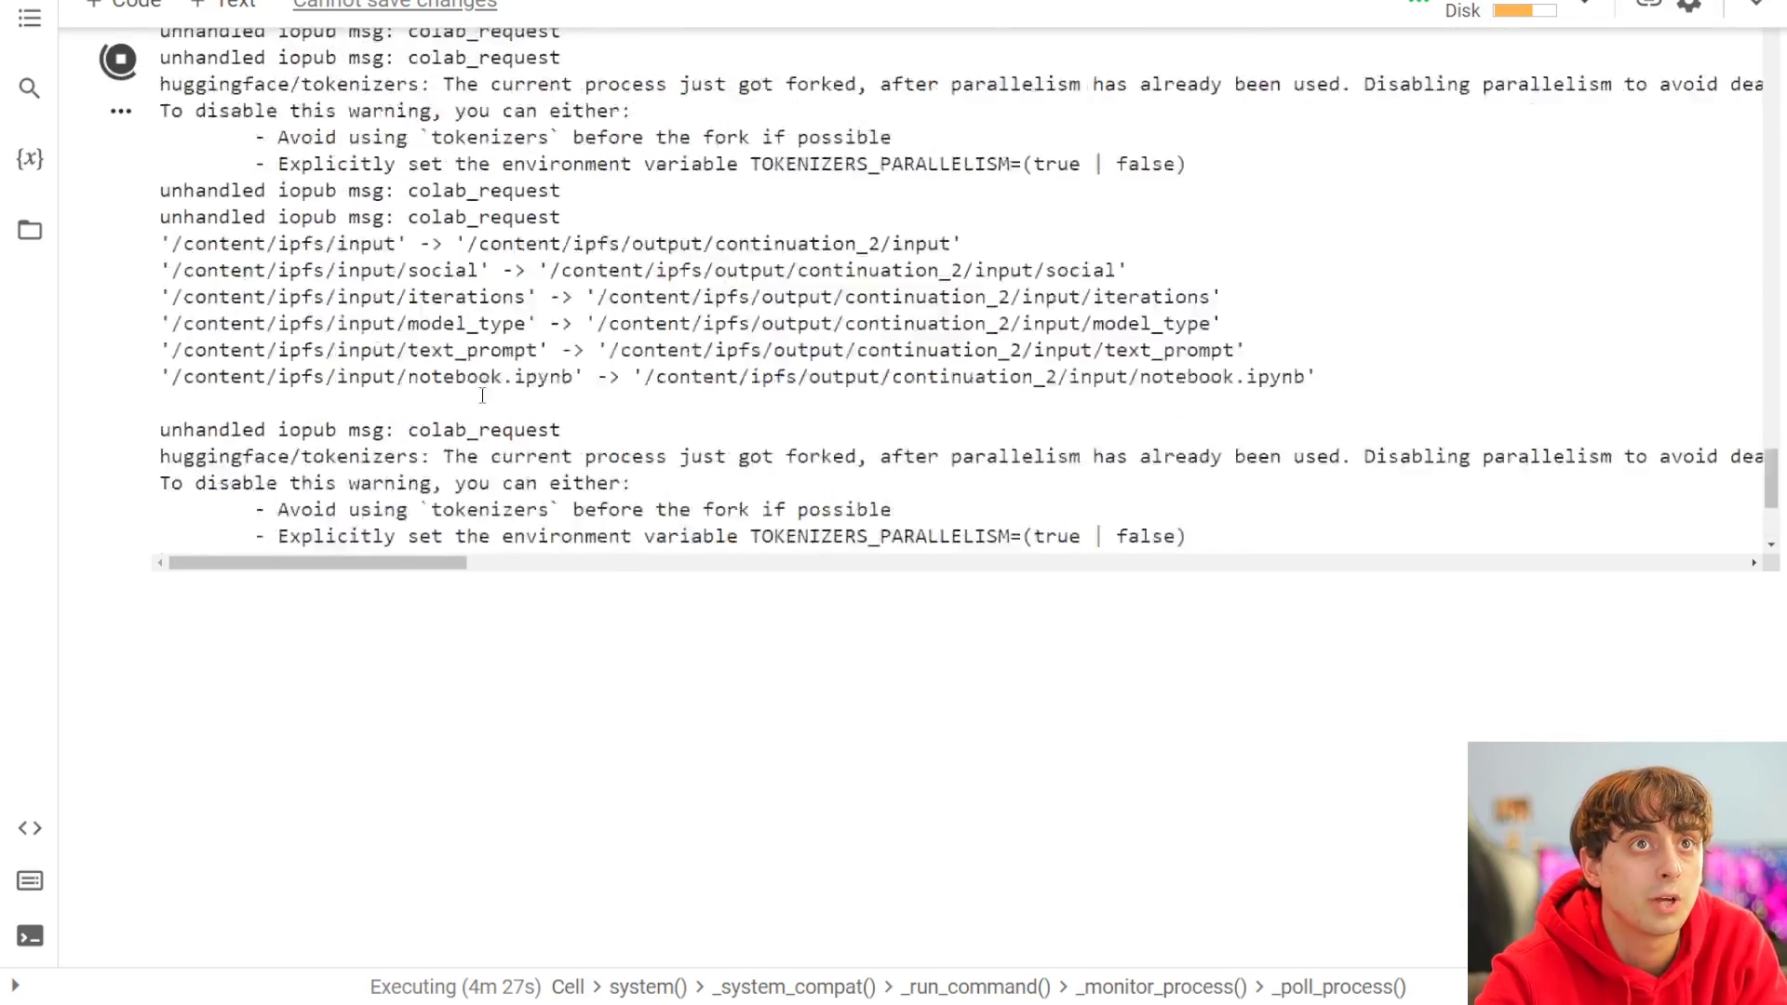
pyautogui.scroll(10, 102, 247)
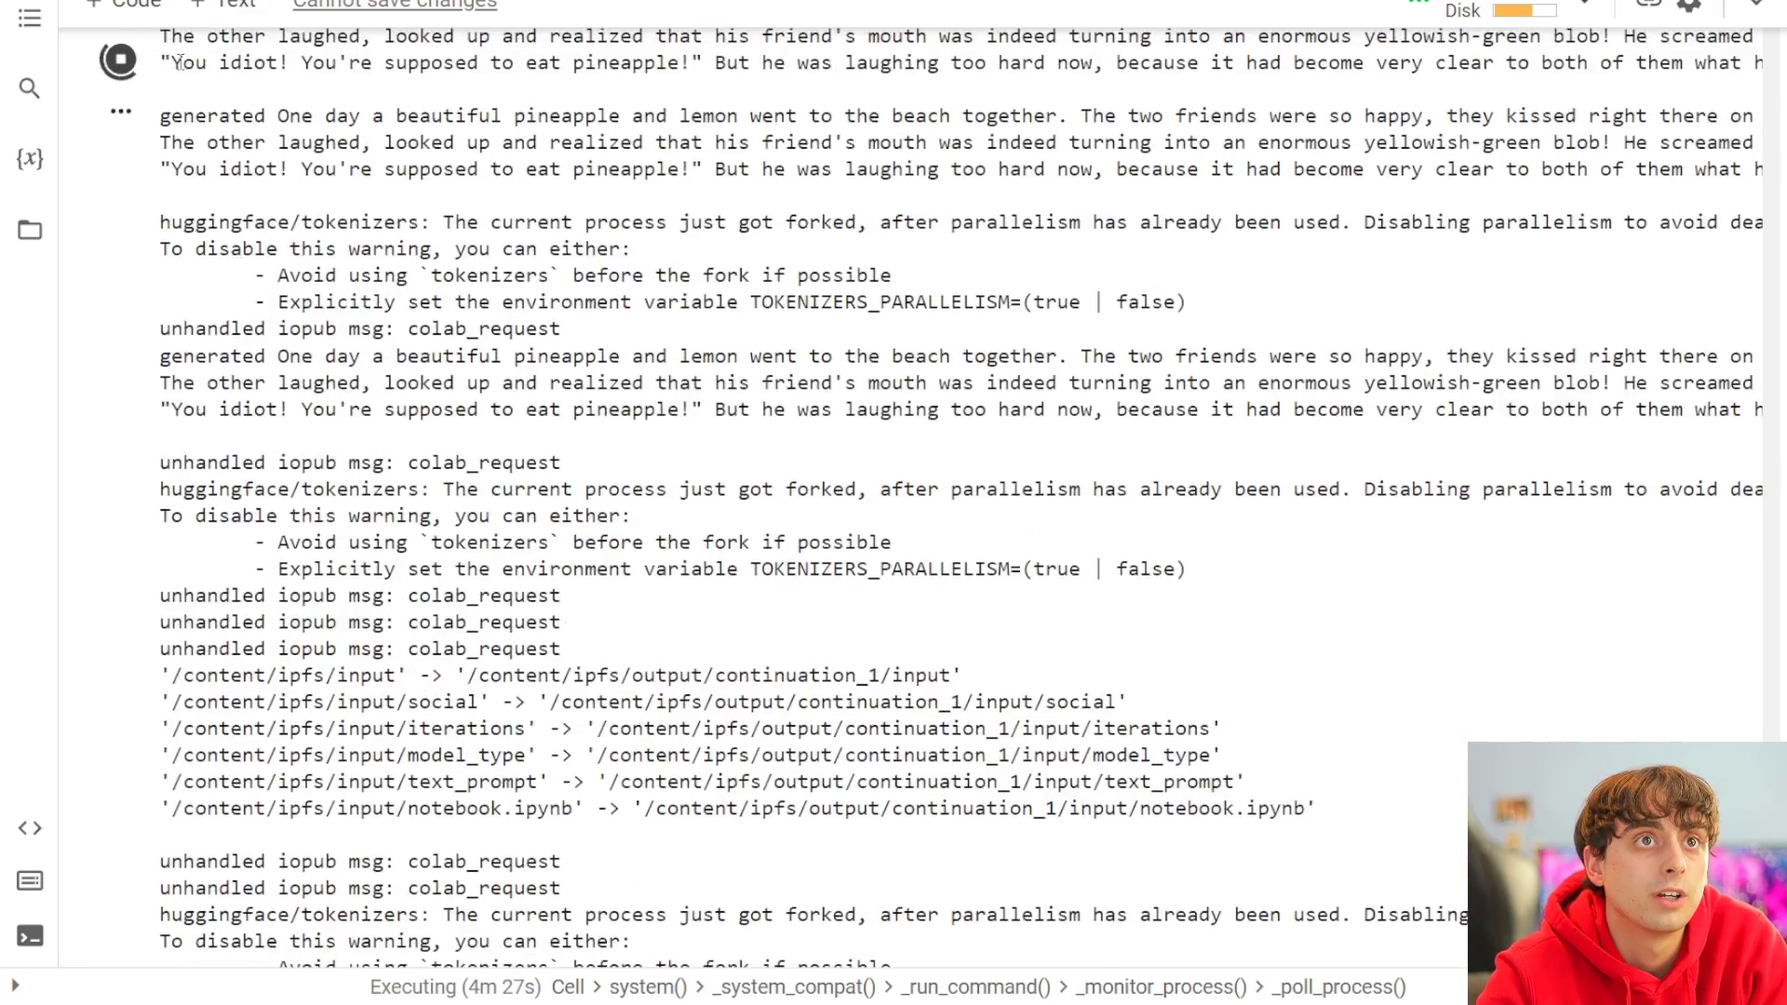
pyautogui.scroll(-1, 116, 808)
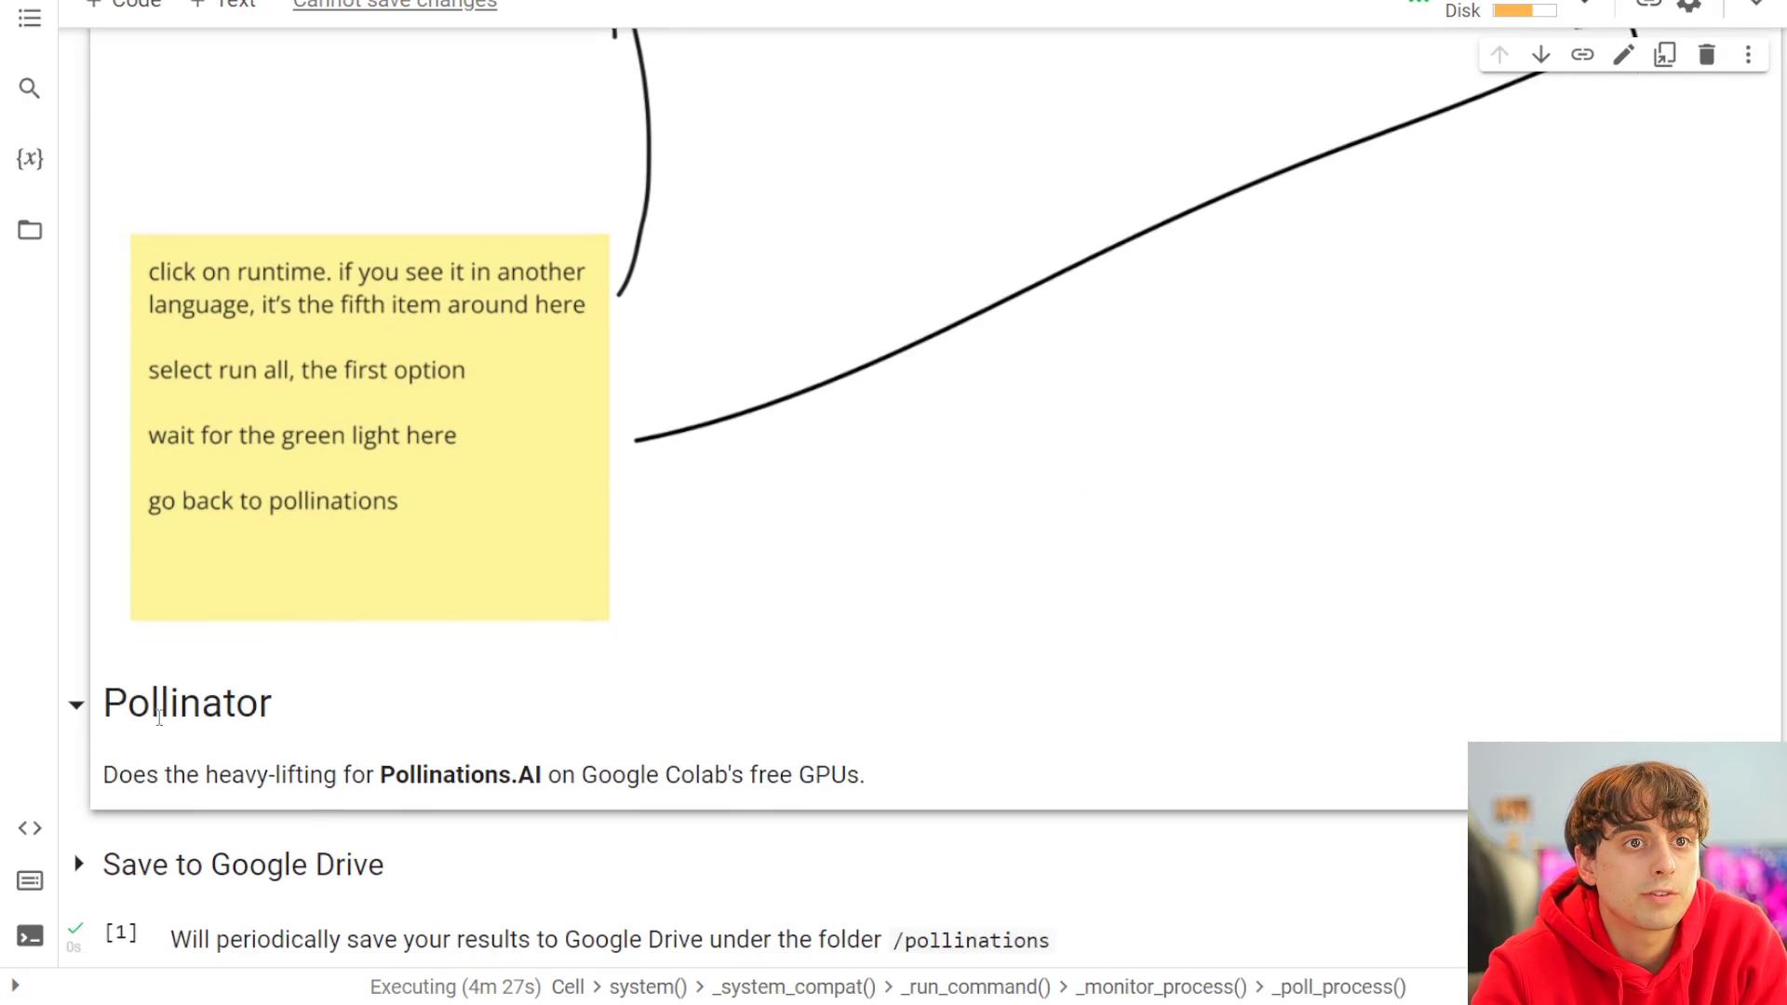
pyautogui.click(76, 704)
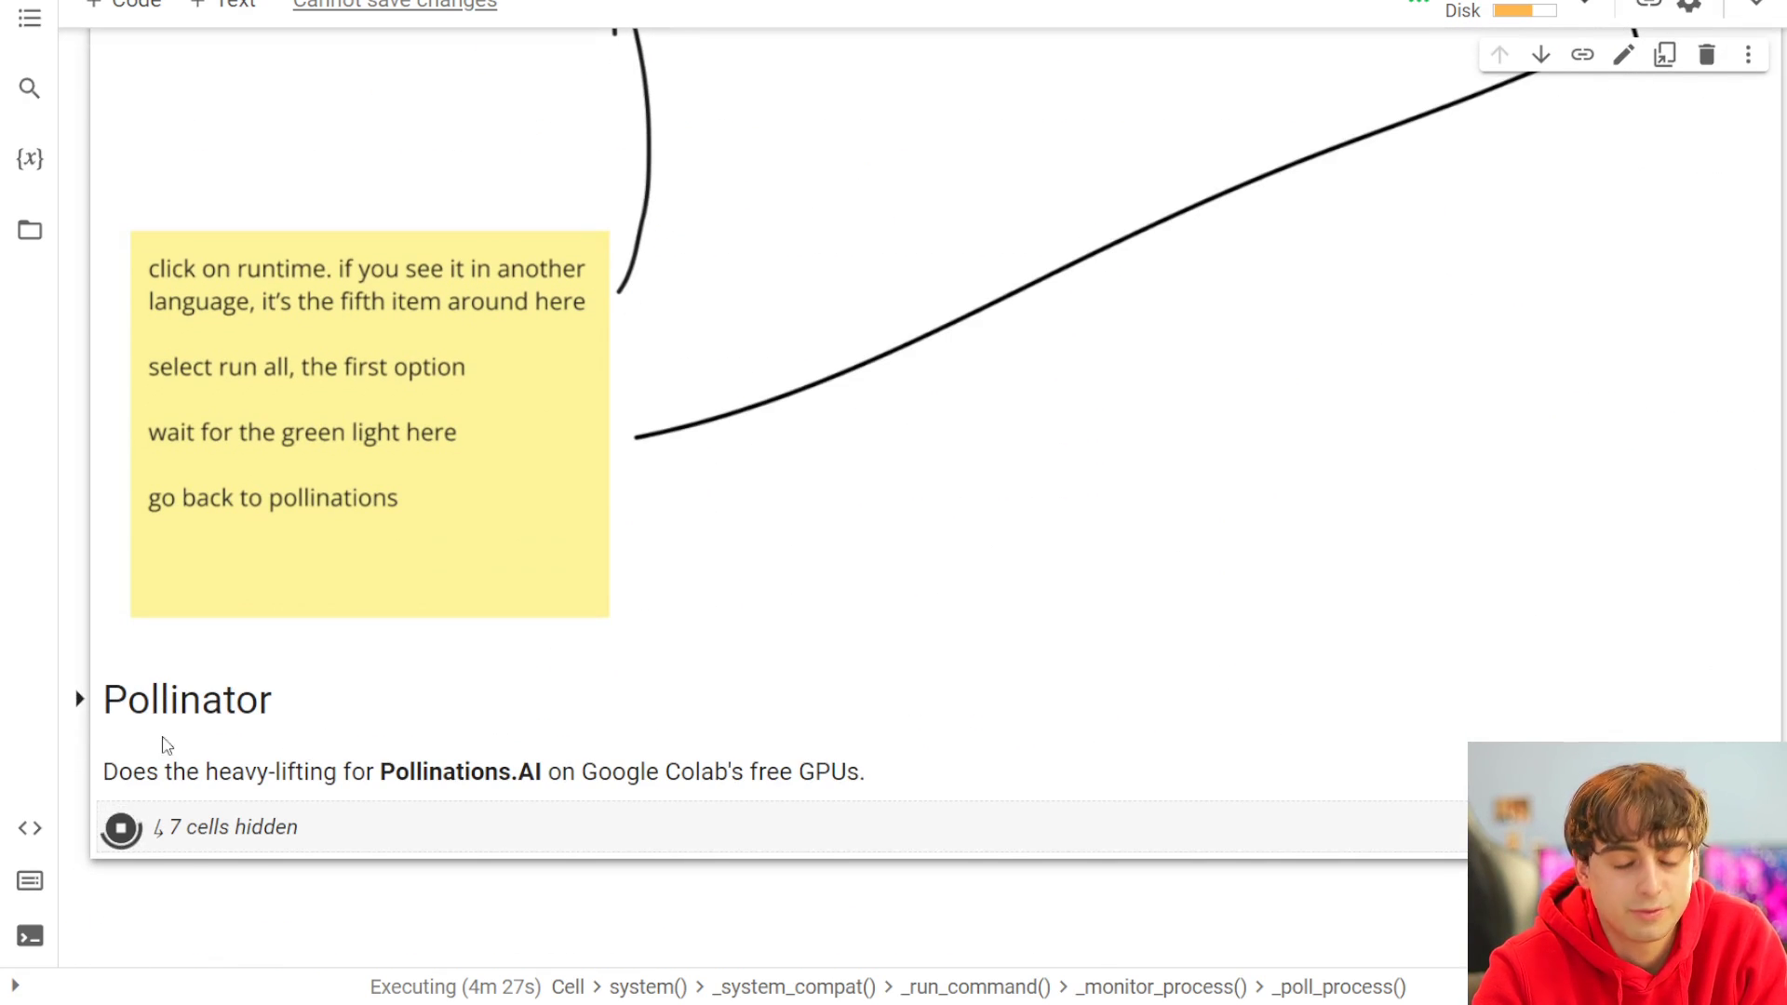